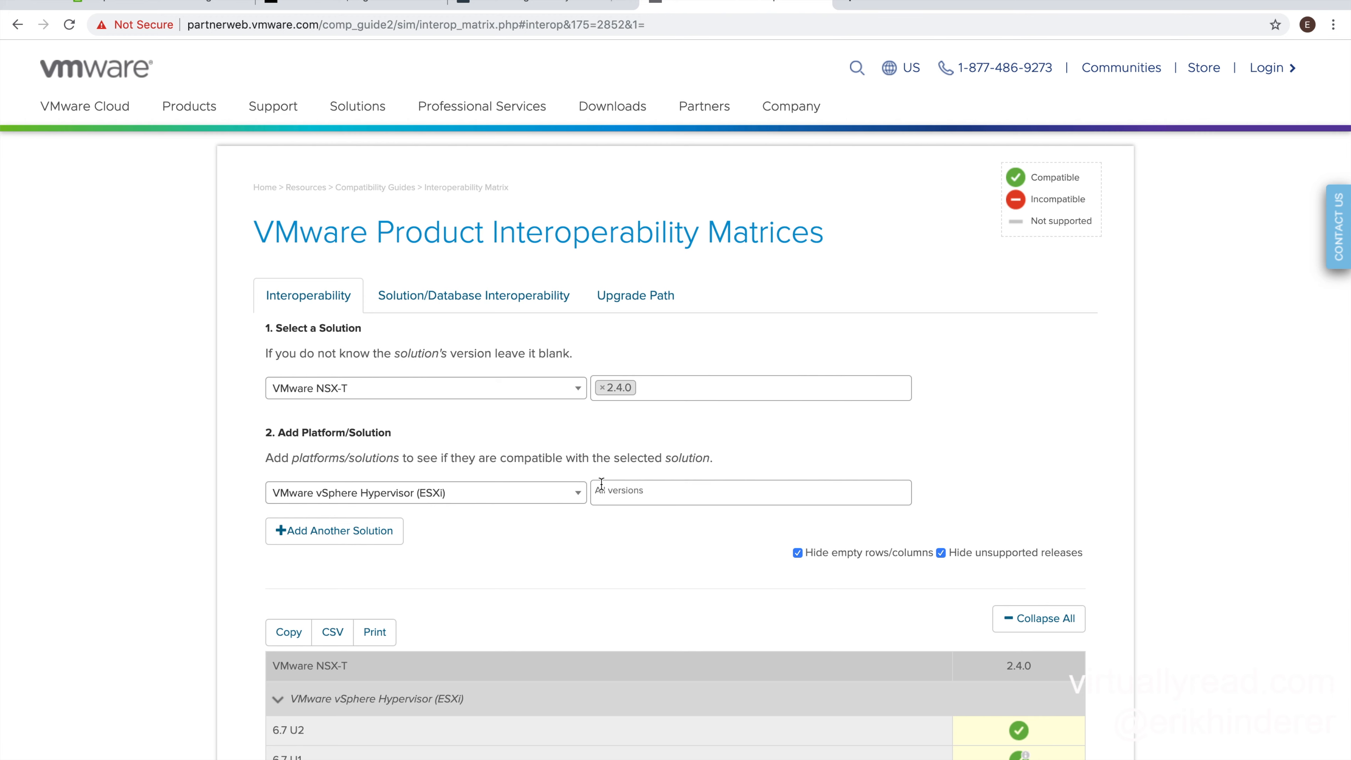
In the vSphere Client, check host lab-esxi-t1's summary and its ESXi 6.5.0 update status
{"action": "scroll", "coordinate": [601, 484], "scroll_direction": "down", "scroll_amount": 2}
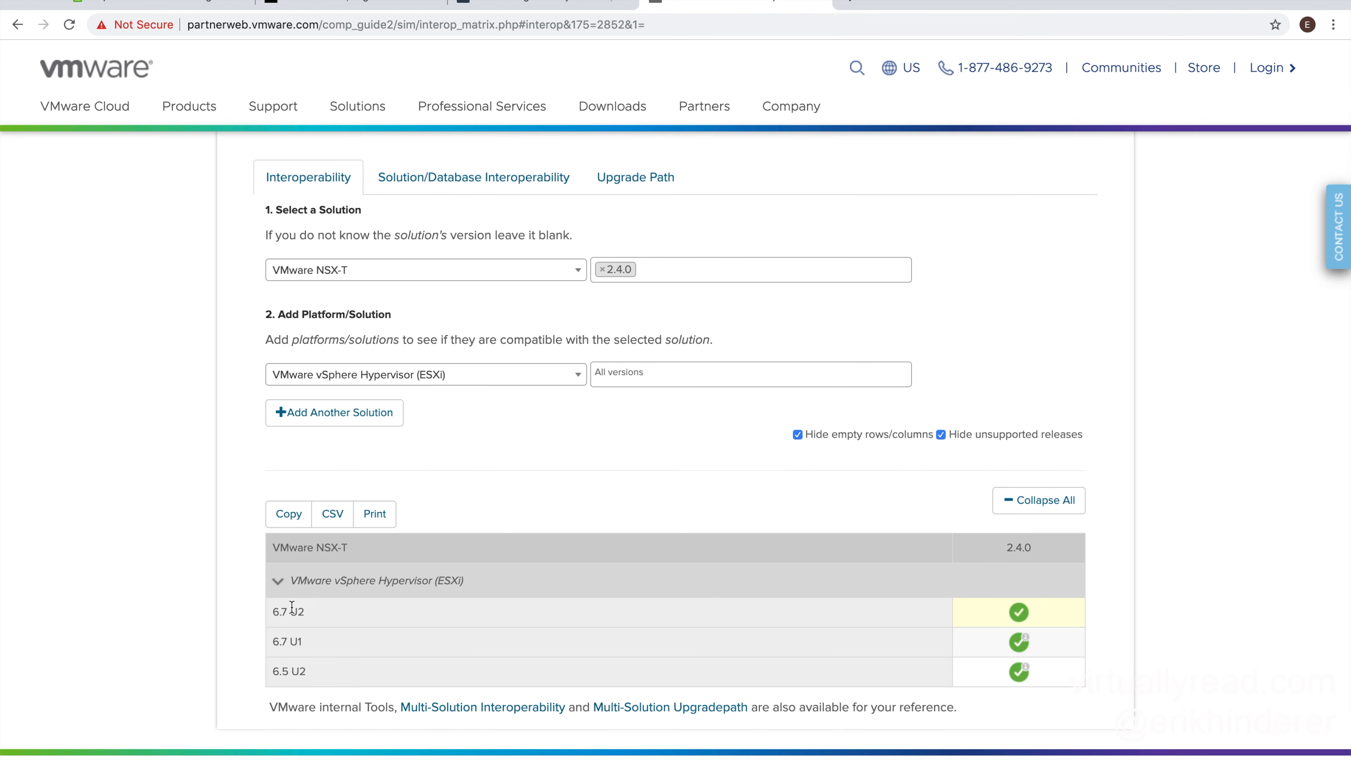
{"action": "mouse_move", "coordinate": [308, 613]}
{"action": "mouse_move", "coordinate": [289, 673]}
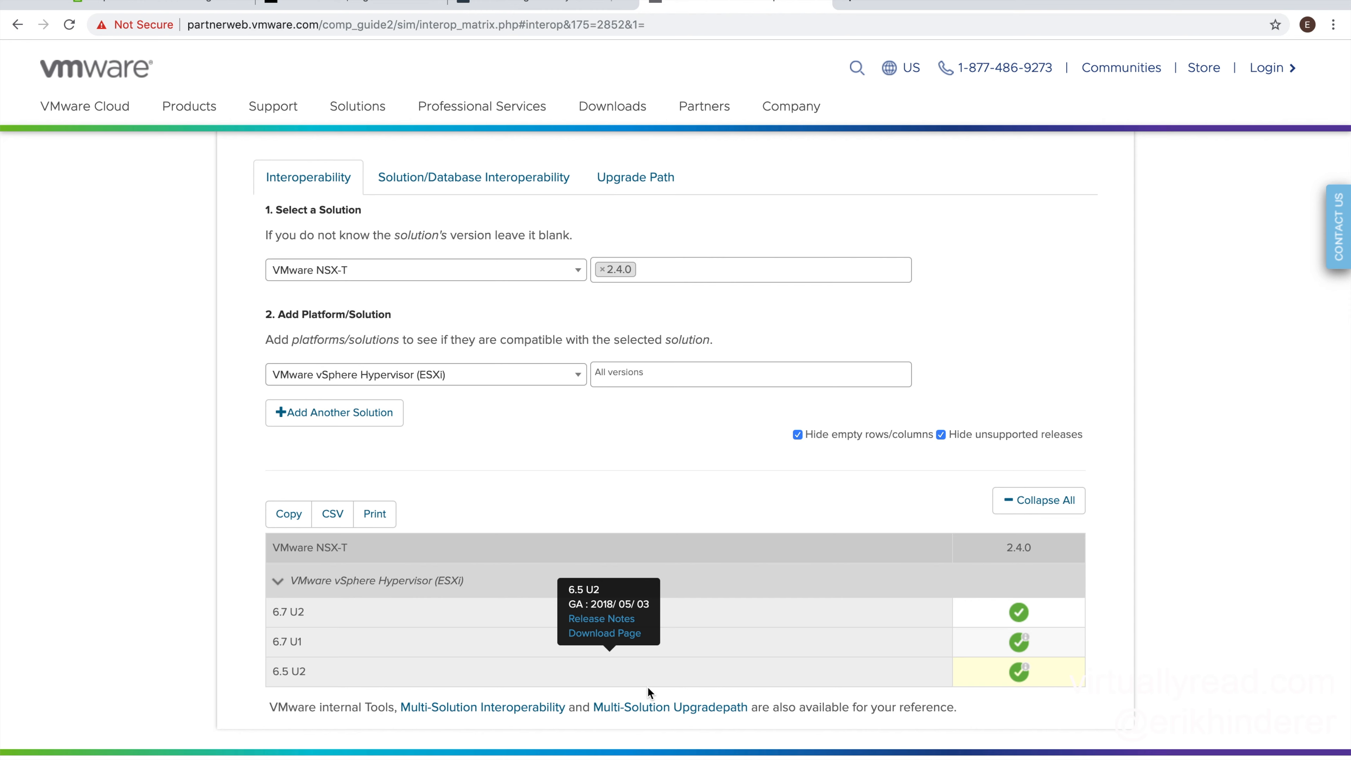
{"action": "mouse_move", "coordinate": [991, 674]}
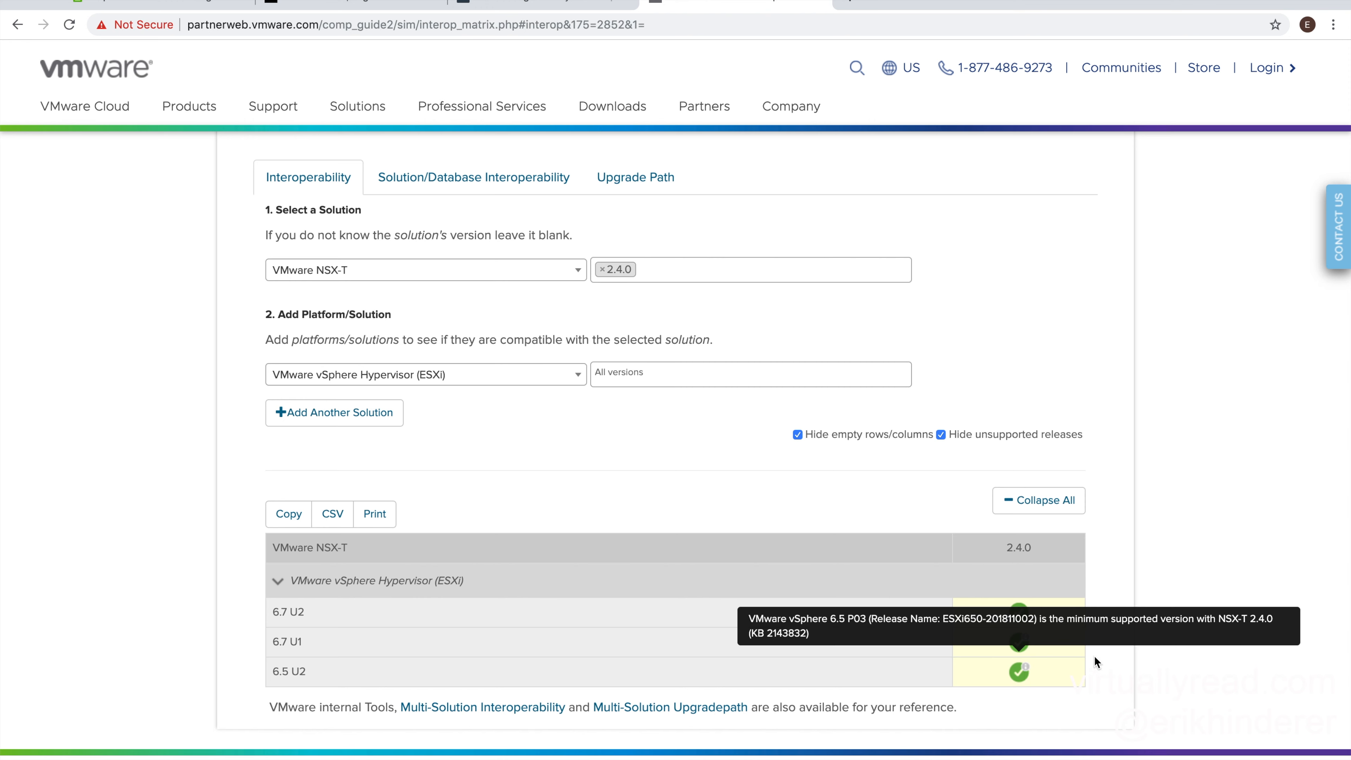
{"action": "mouse_move", "coordinate": [1025, 638]}
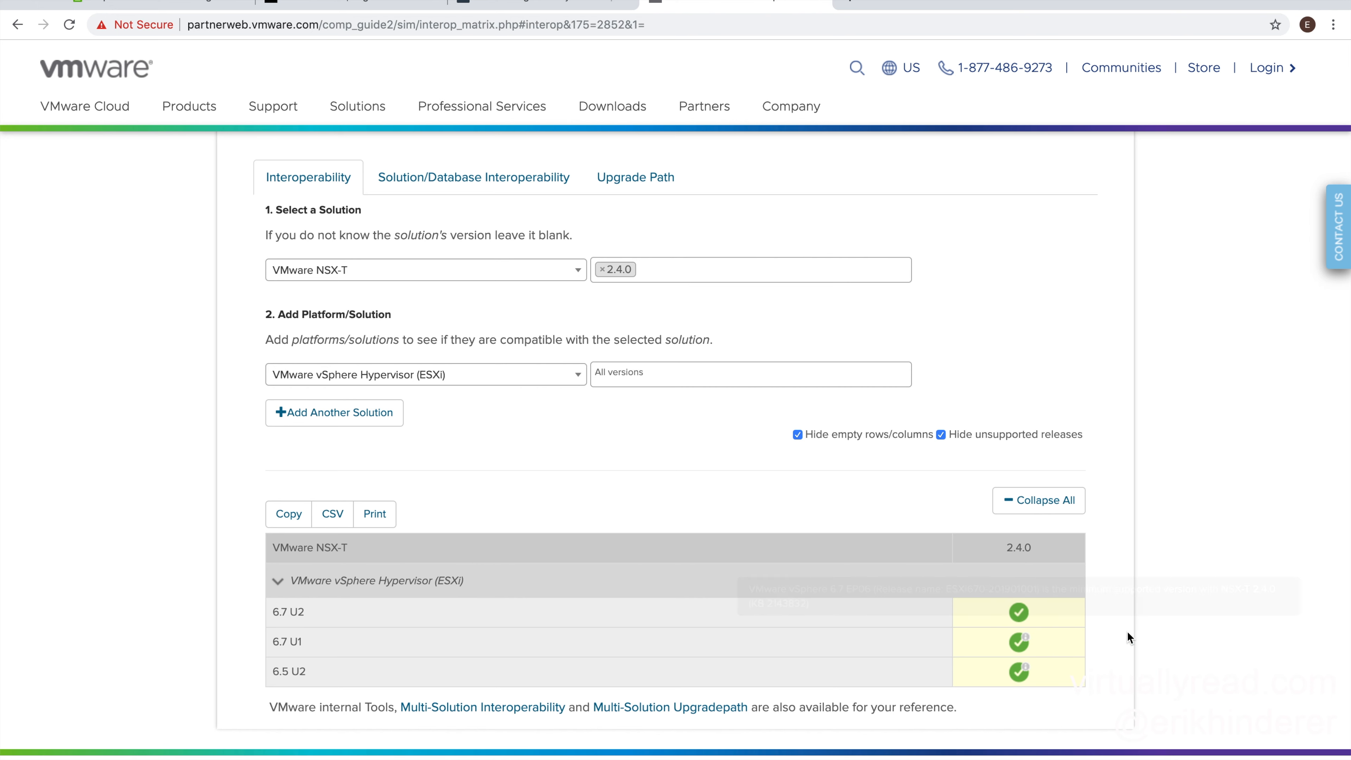
{"action": "left_click", "coordinate": [171, 3]}
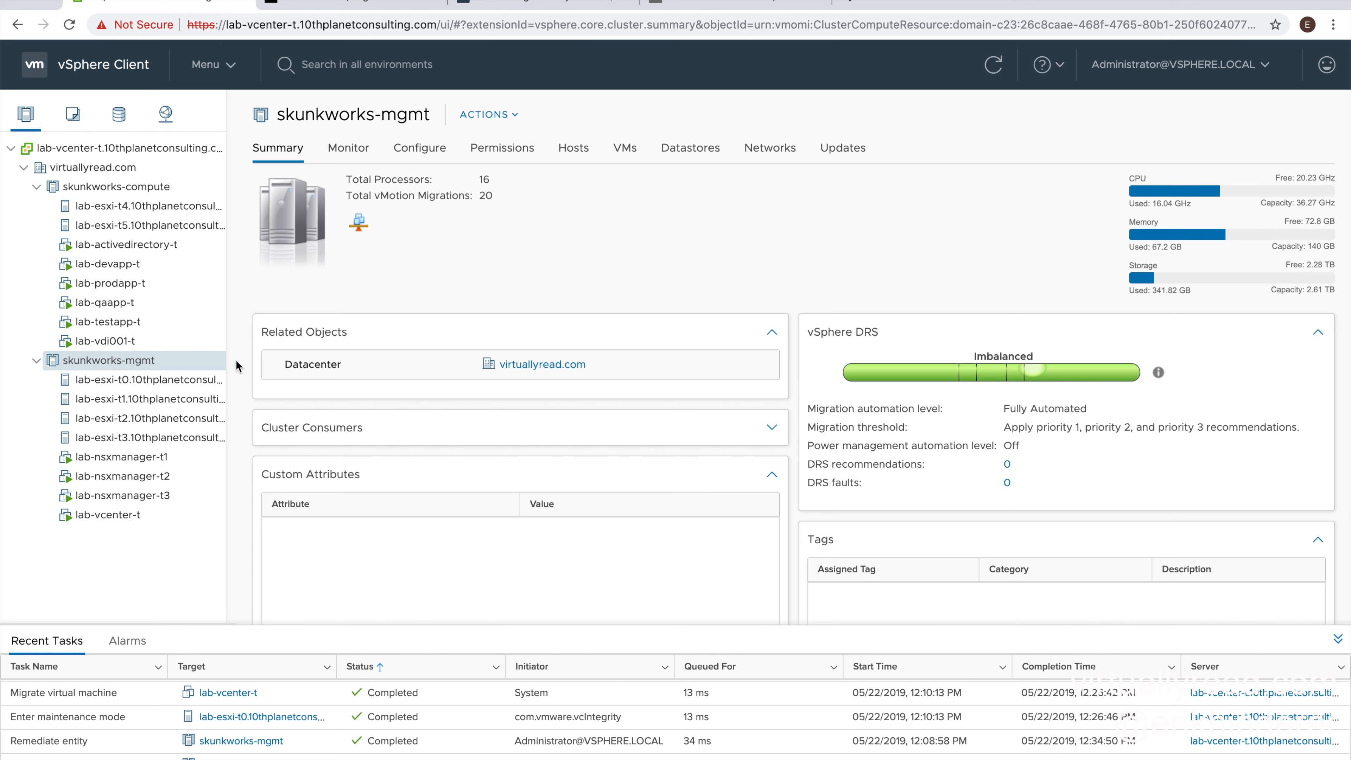
{"action": "left_click", "coordinate": [151, 400]}
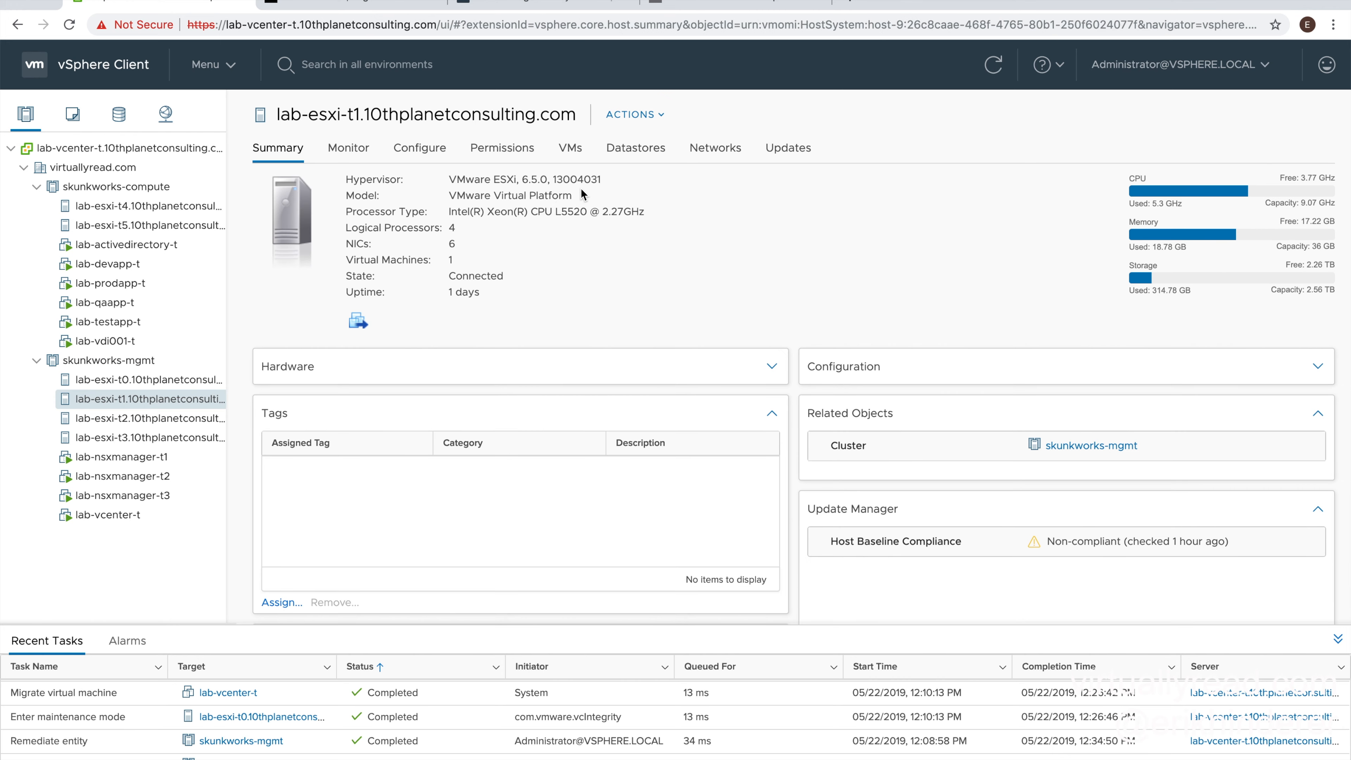
{"action": "left_click", "coordinate": [797, 154]}
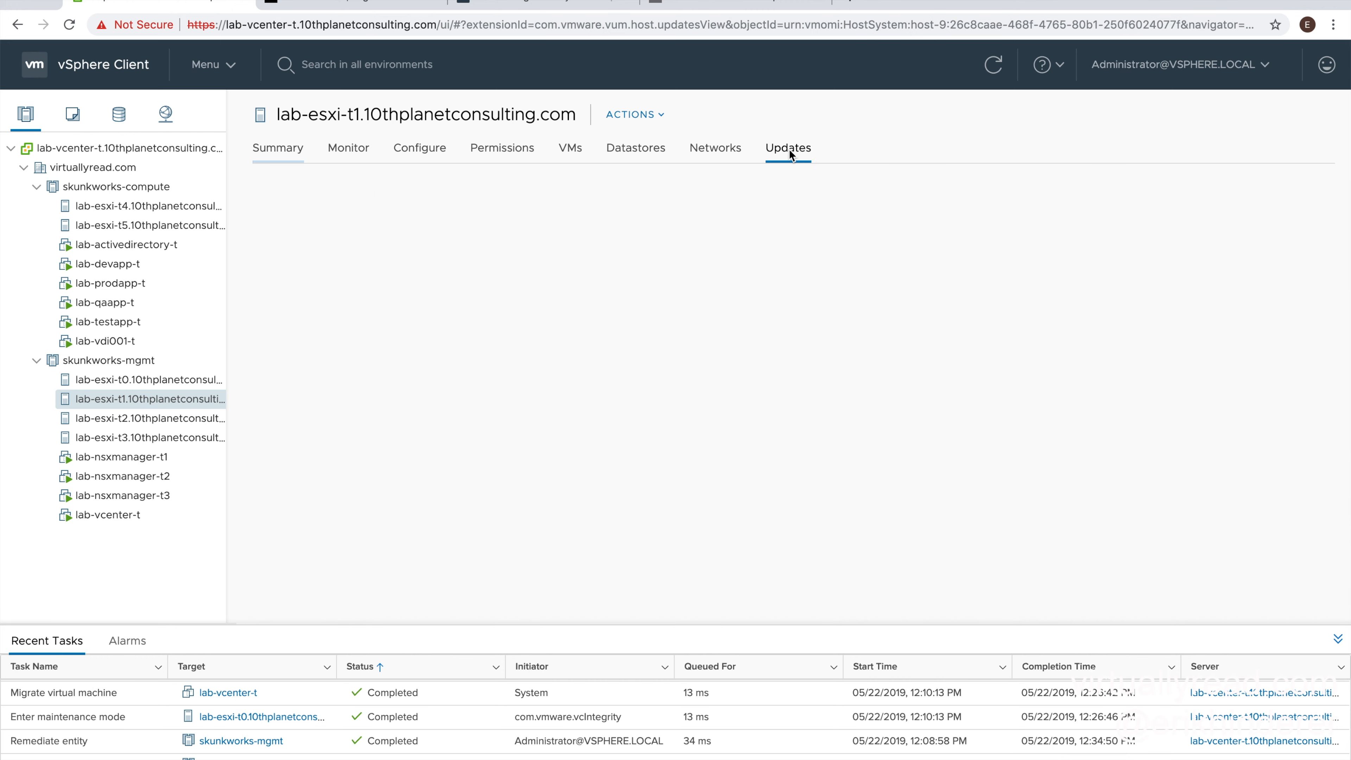
Review the skunkworks-mgmt cluster's Critical Host Patches baseline per host, then return to its summary
{"action": "left_click", "coordinate": [149, 361]}
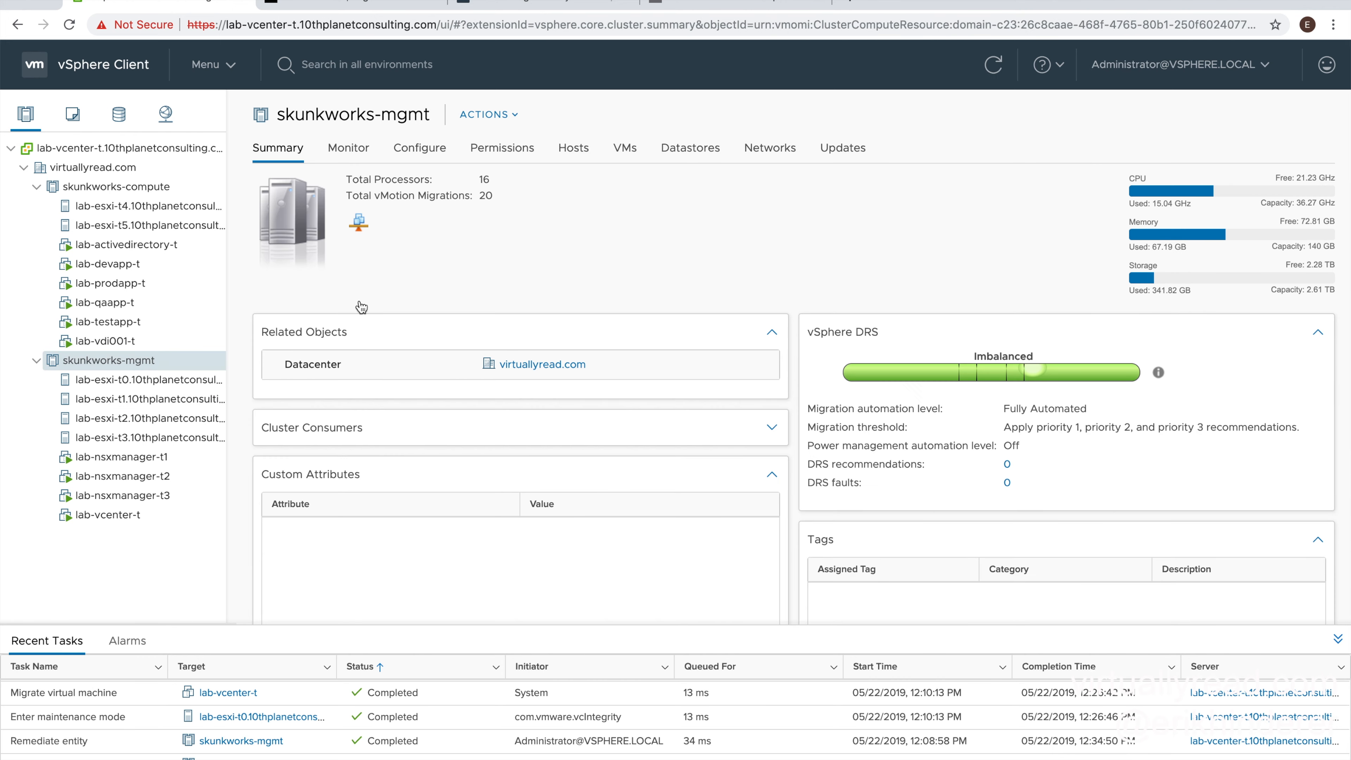
{"action": "left_click", "coordinate": [844, 148]}
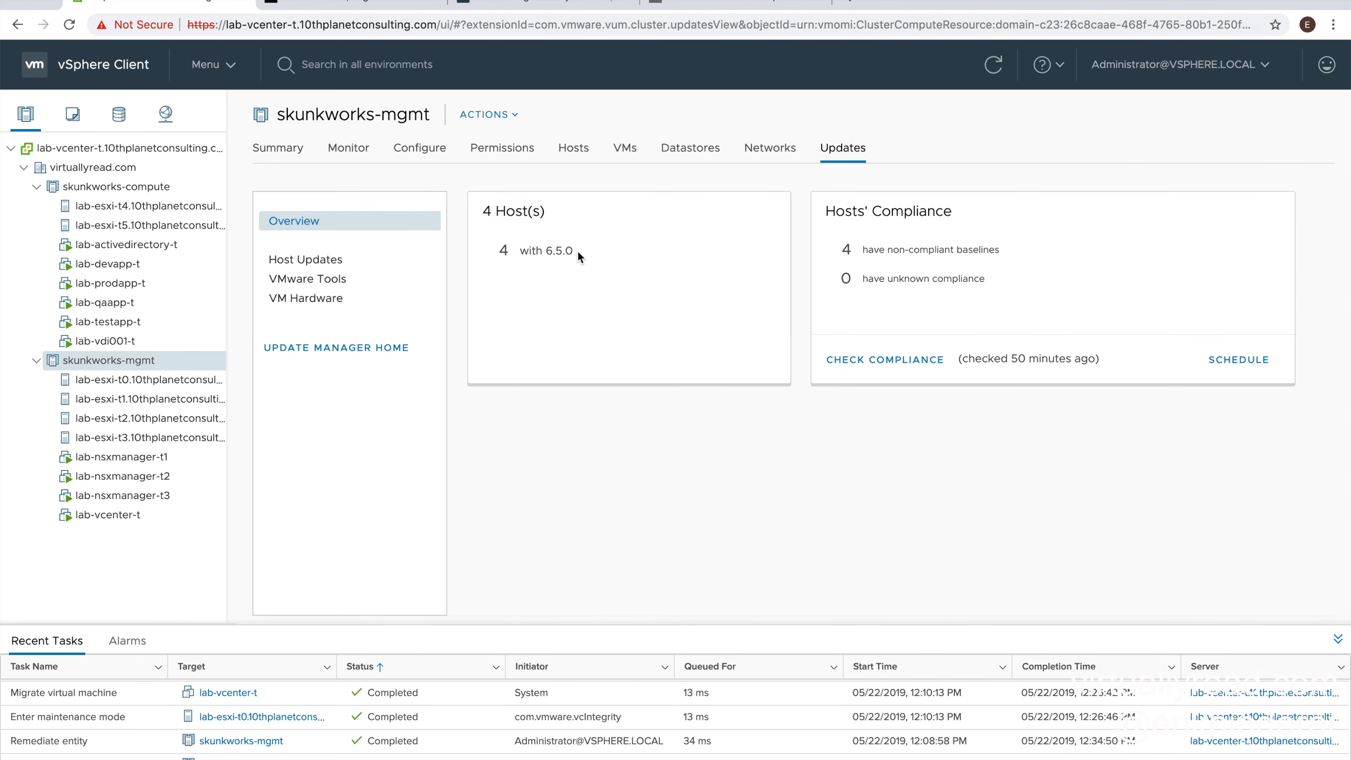
{"action": "left_click", "coordinate": [379, 266]}
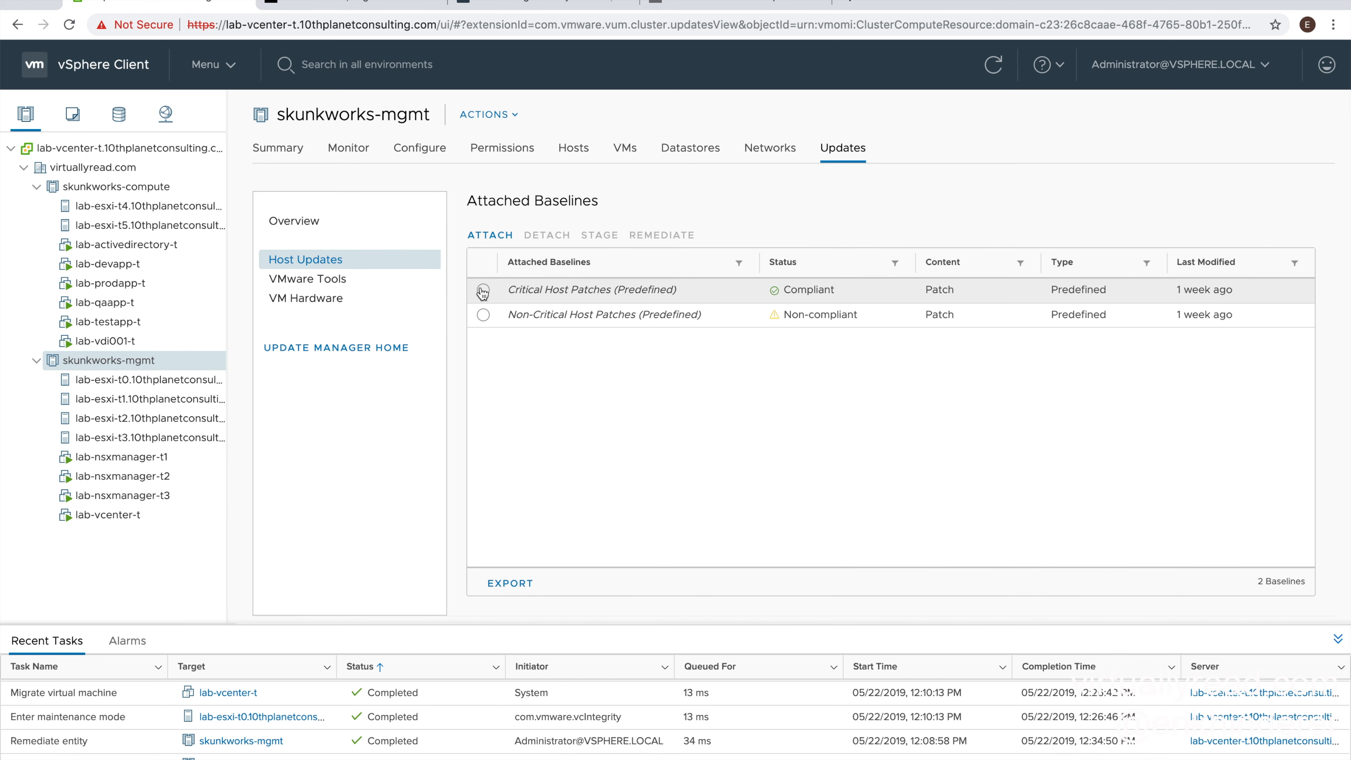
{"action": "left_click", "coordinate": [483, 290]}
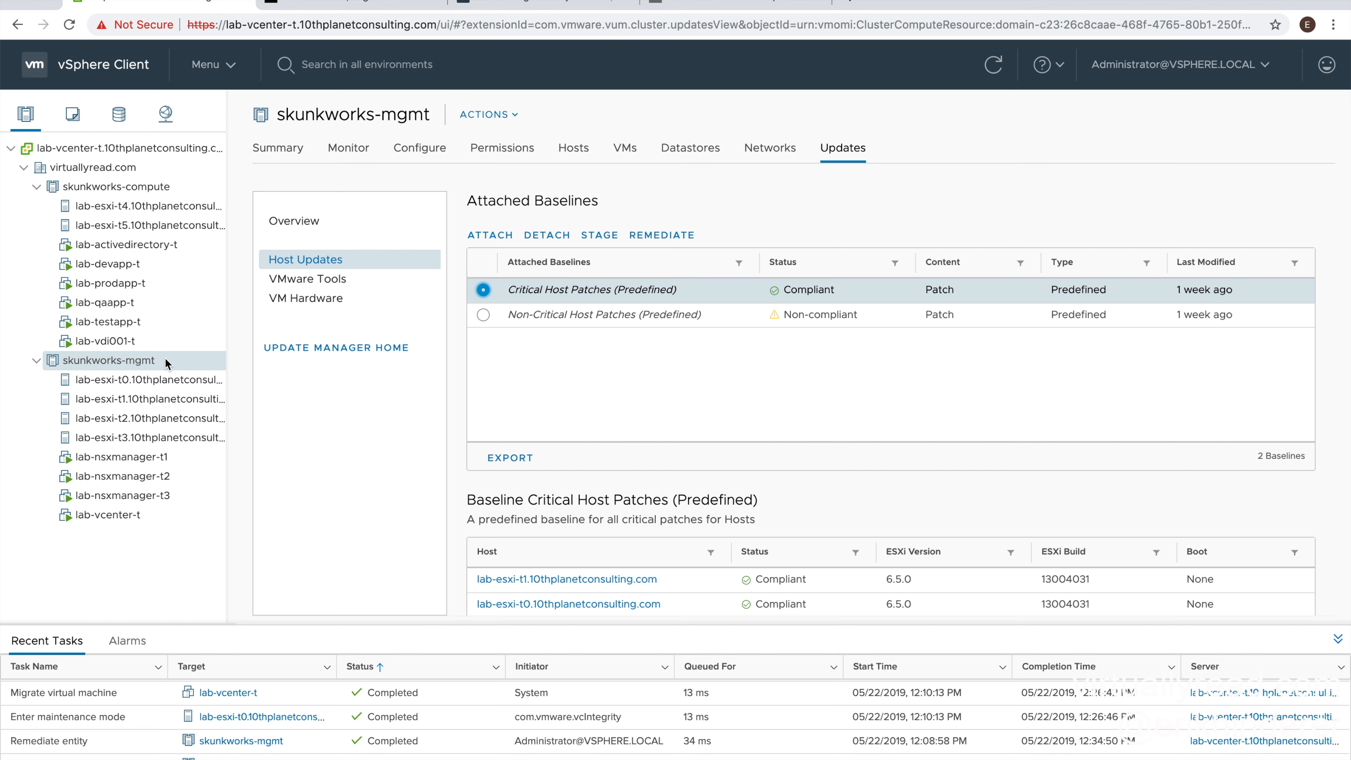
{"action": "left_click", "coordinate": [285, 148]}
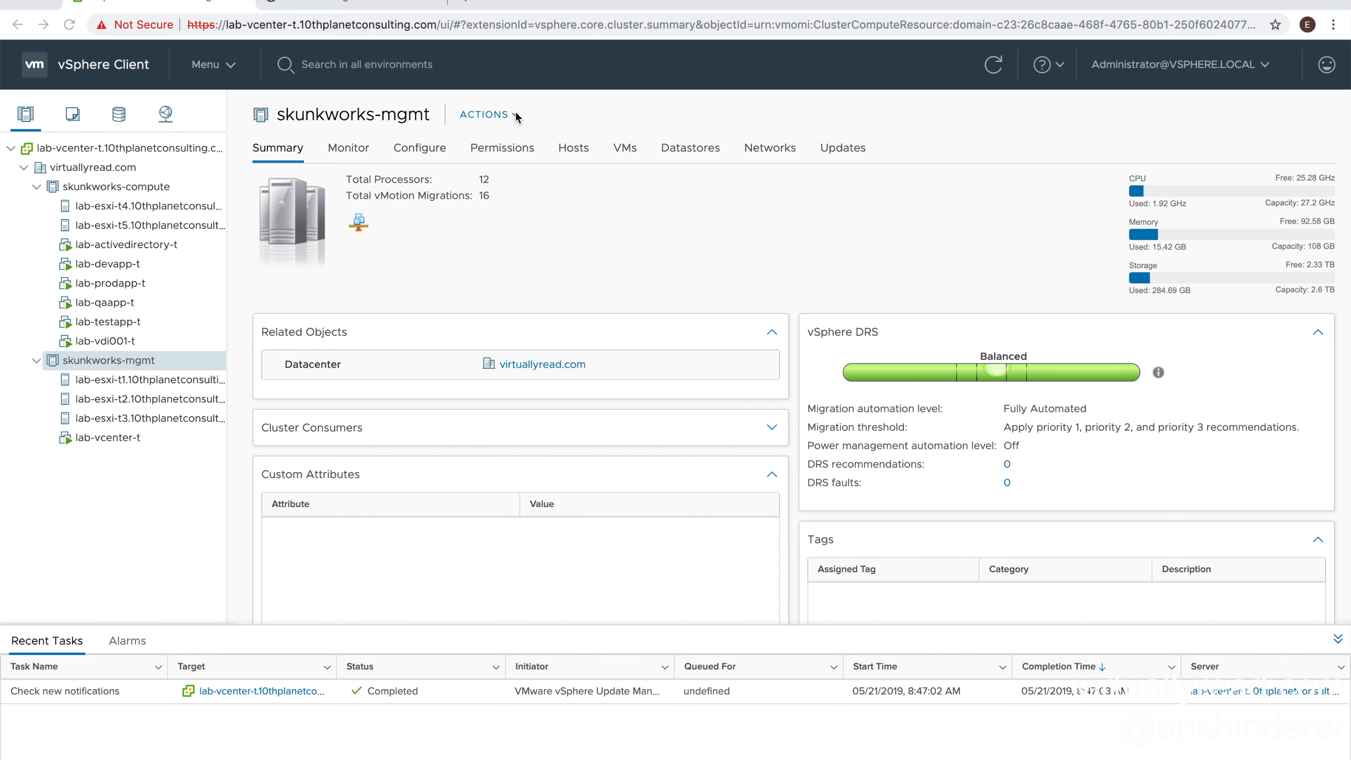
Deploy an OVF template to skunkworks-mgmt from the local nsx-unified-appliance OVA file
{"action": "left_click", "coordinate": [515, 119]}
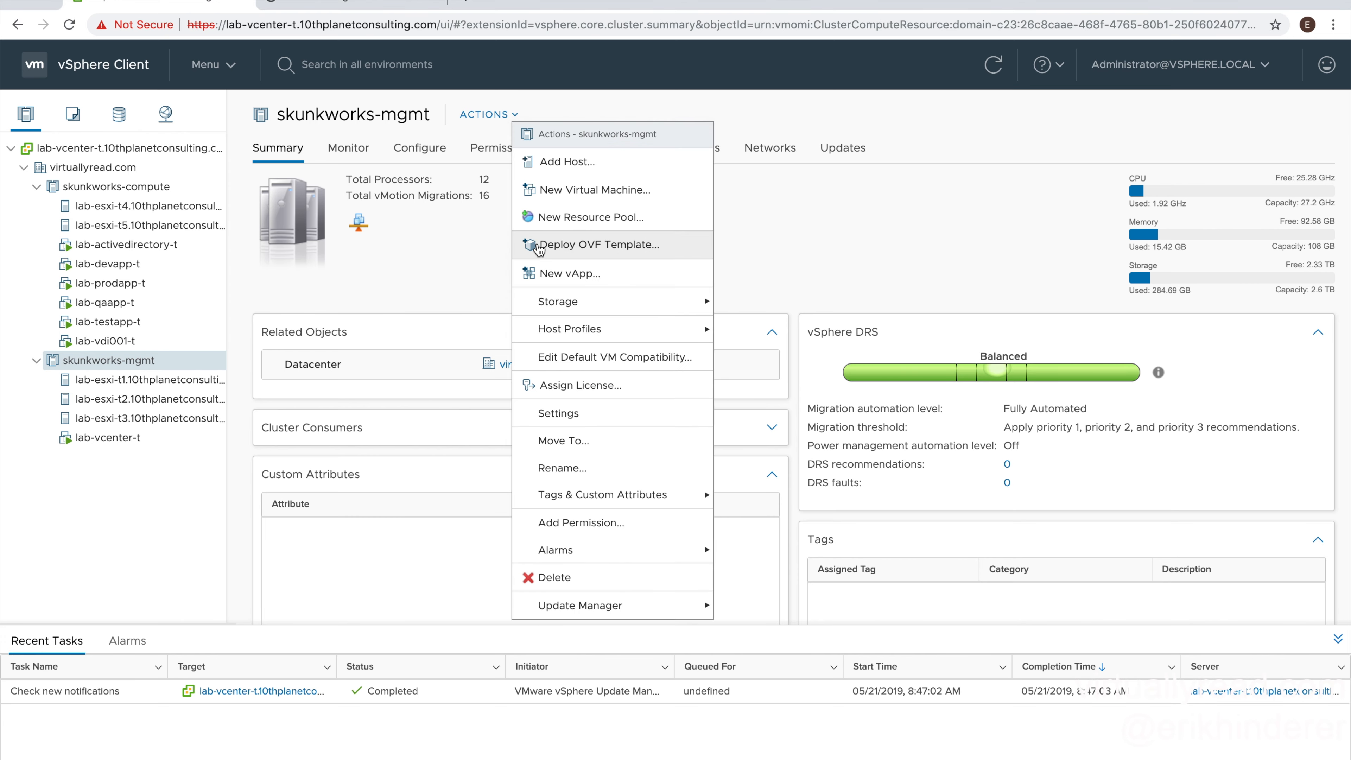
{"action": "left_click", "coordinate": [539, 245]}
{"action": "left_click", "coordinate": [554, 377]}
{"action": "left_click", "coordinate": [599, 400]}
{"action": "double_click", "coordinate": [562, 99]}
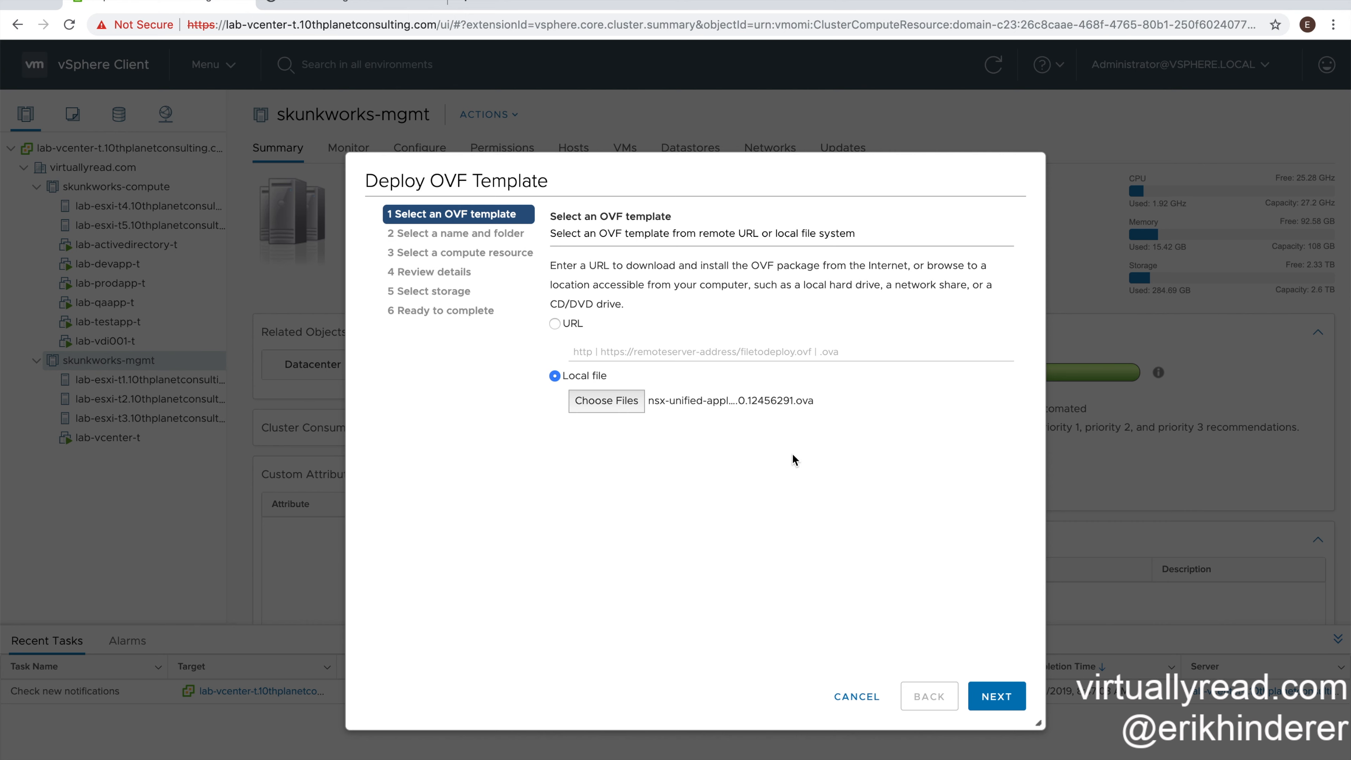
Name the new virtual machine lab-nsxmanager-t
{"action": "left_click", "coordinate": [1002, 698]}
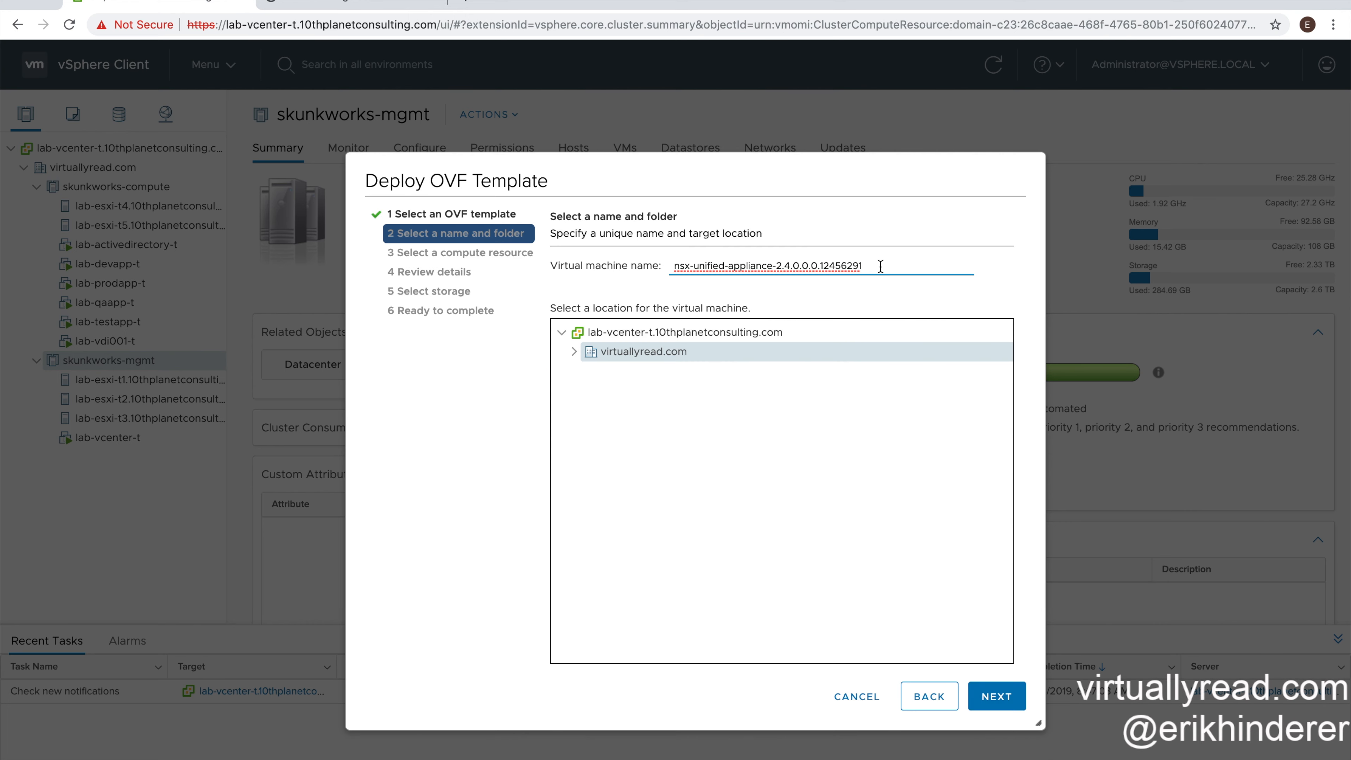
{"action": "left_click_drag", "start_coordinate": [880, 266], "coordinate": [552, 226]}
{"action": "type", "text": "lab"}
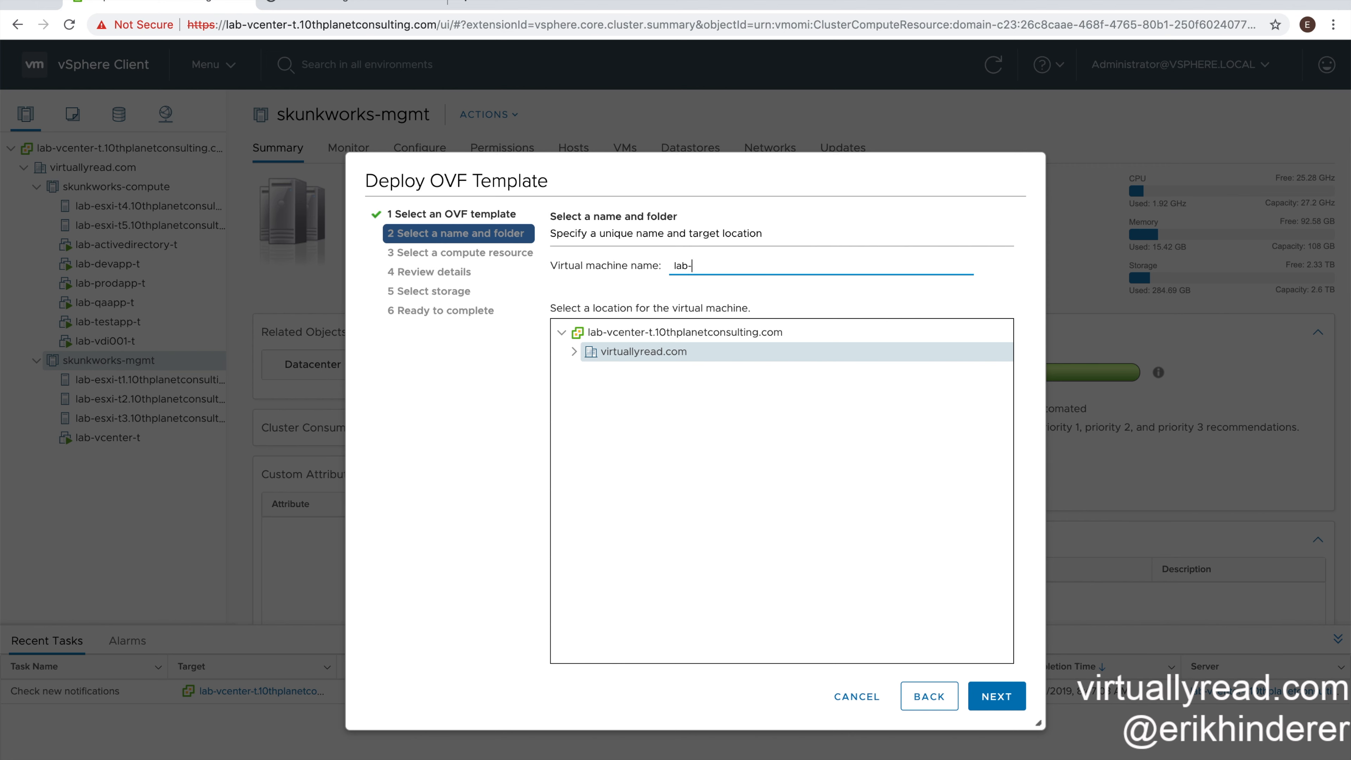
{"action": "type", "text": "-nsxma"}
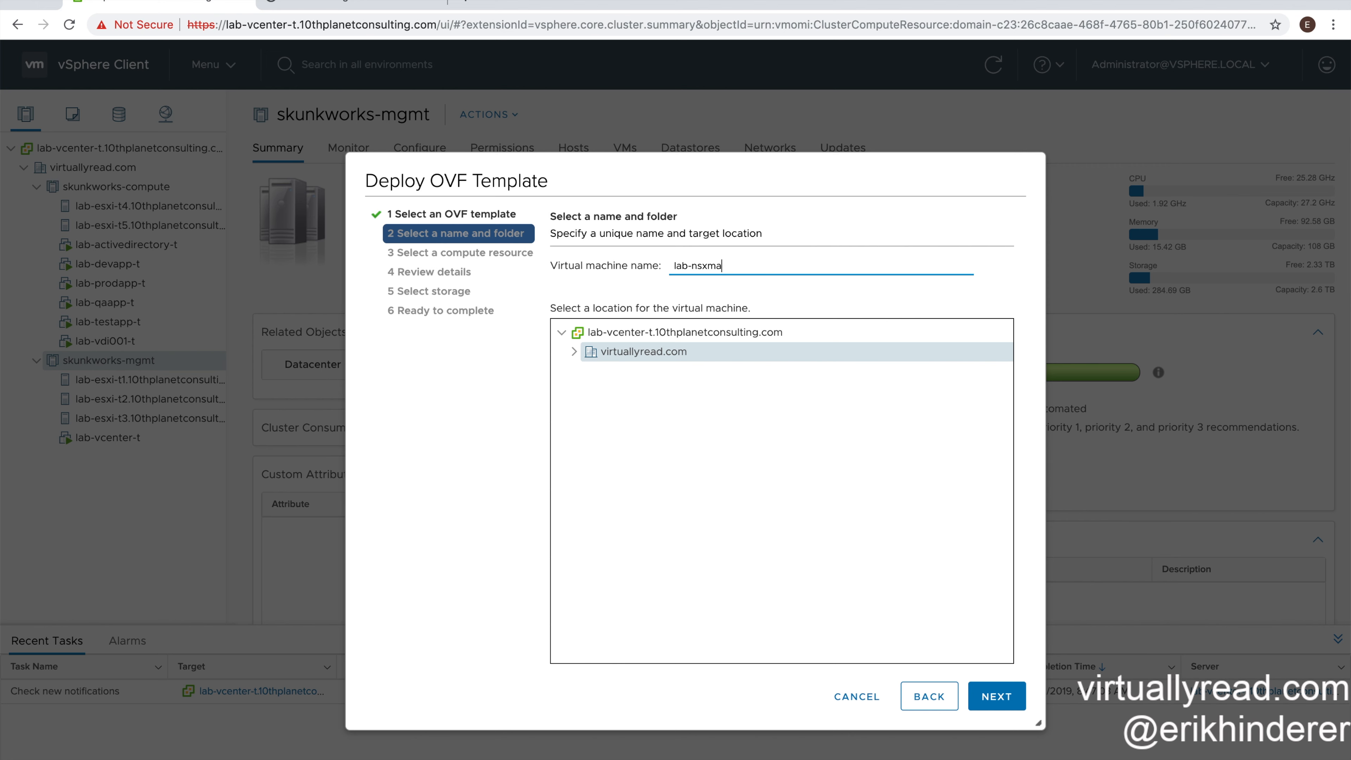
{"action": "type", "text": "nager-t."}
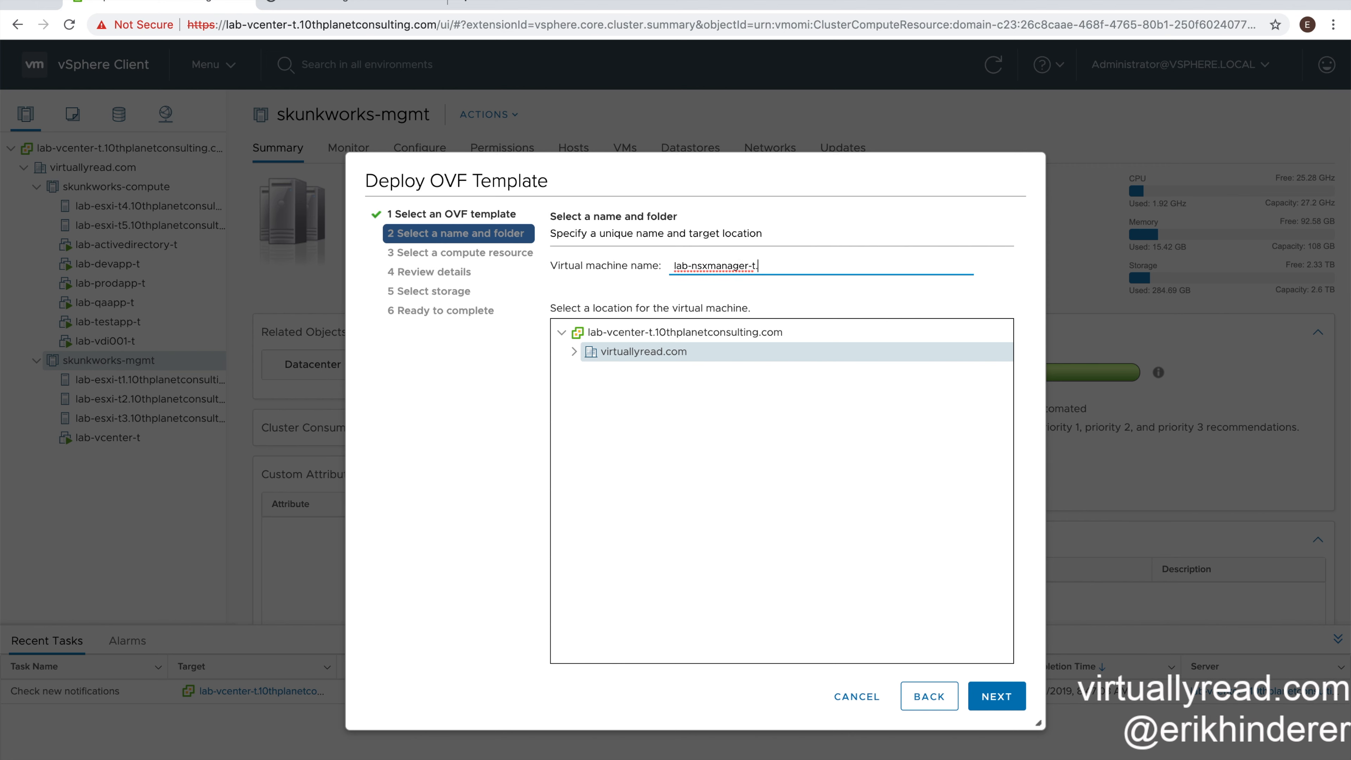
{"action": "key", "text": "BackSpace"}
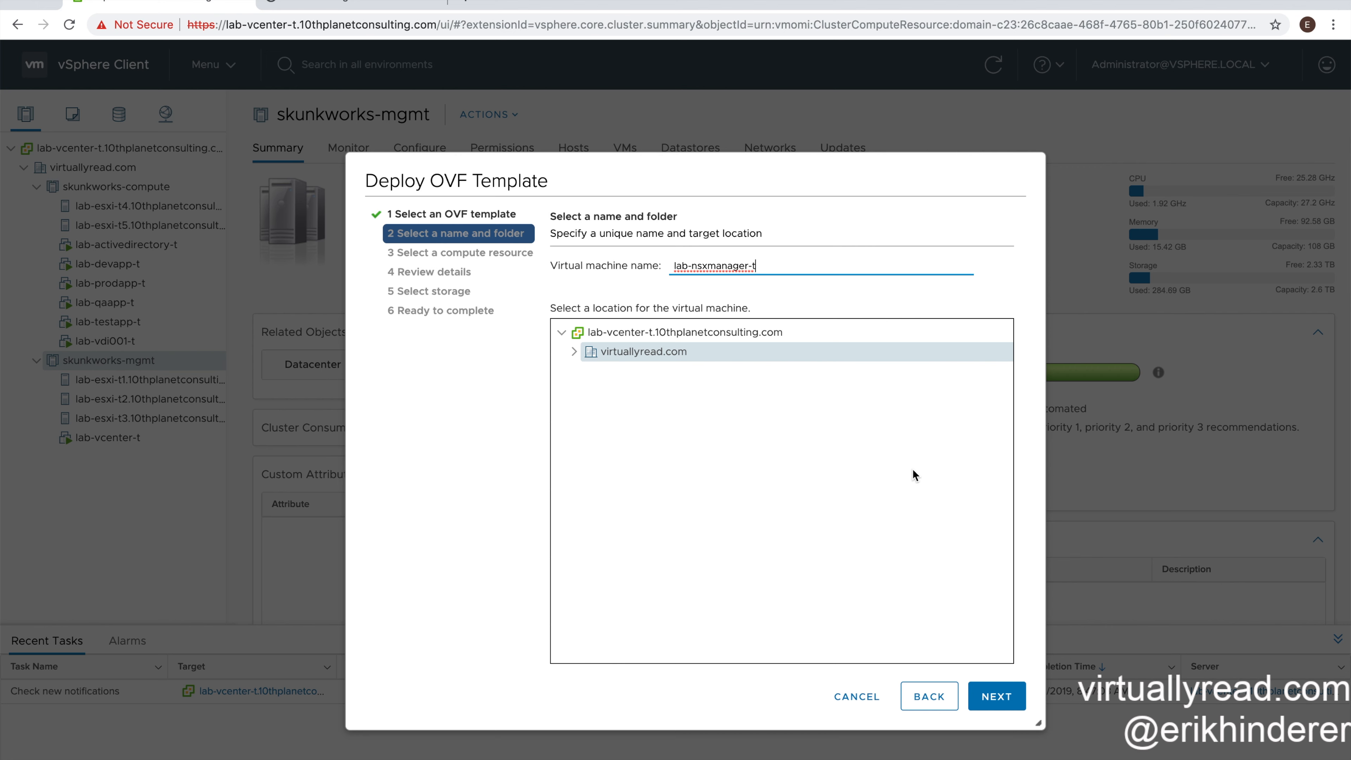
Place the appliance on host lab-esxi-t1 and accept the reviewed nsx-unified-appliance 2.4.0.0 details
{"action": "left_click", "coordinate": [994, 701]}
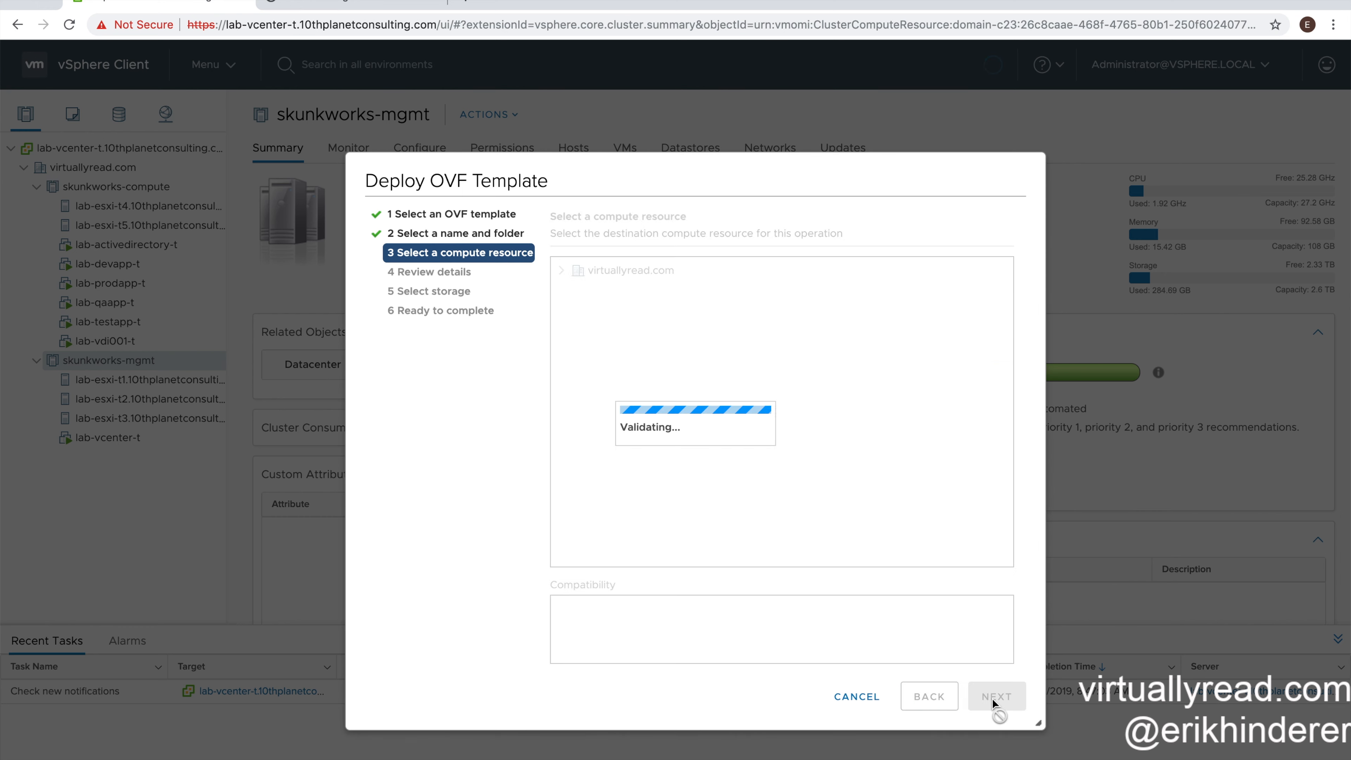
{"action": "left_click", "coordinate": [576, 309]}
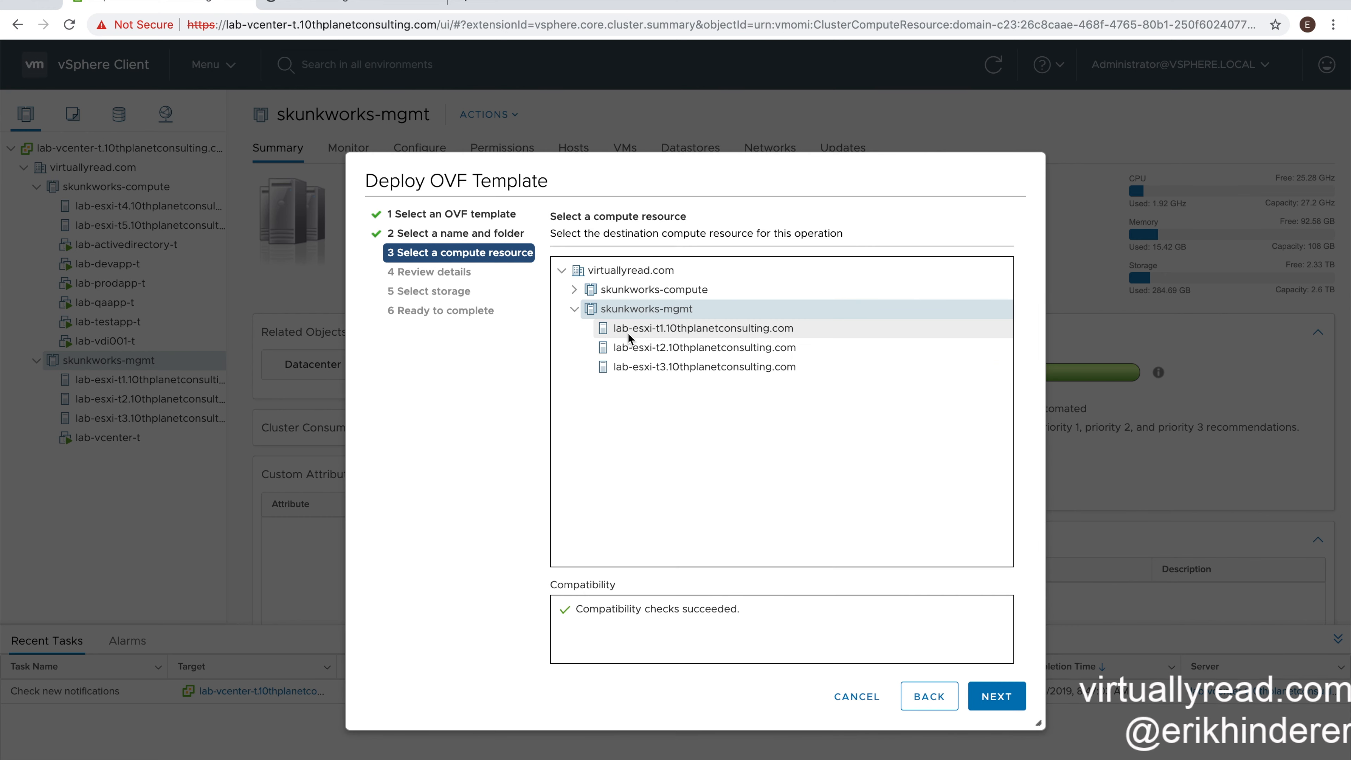
{"action": "left_click", "coordinate": [631, 331]}
{"action": "left_click", "coordinate": [994, 698]}
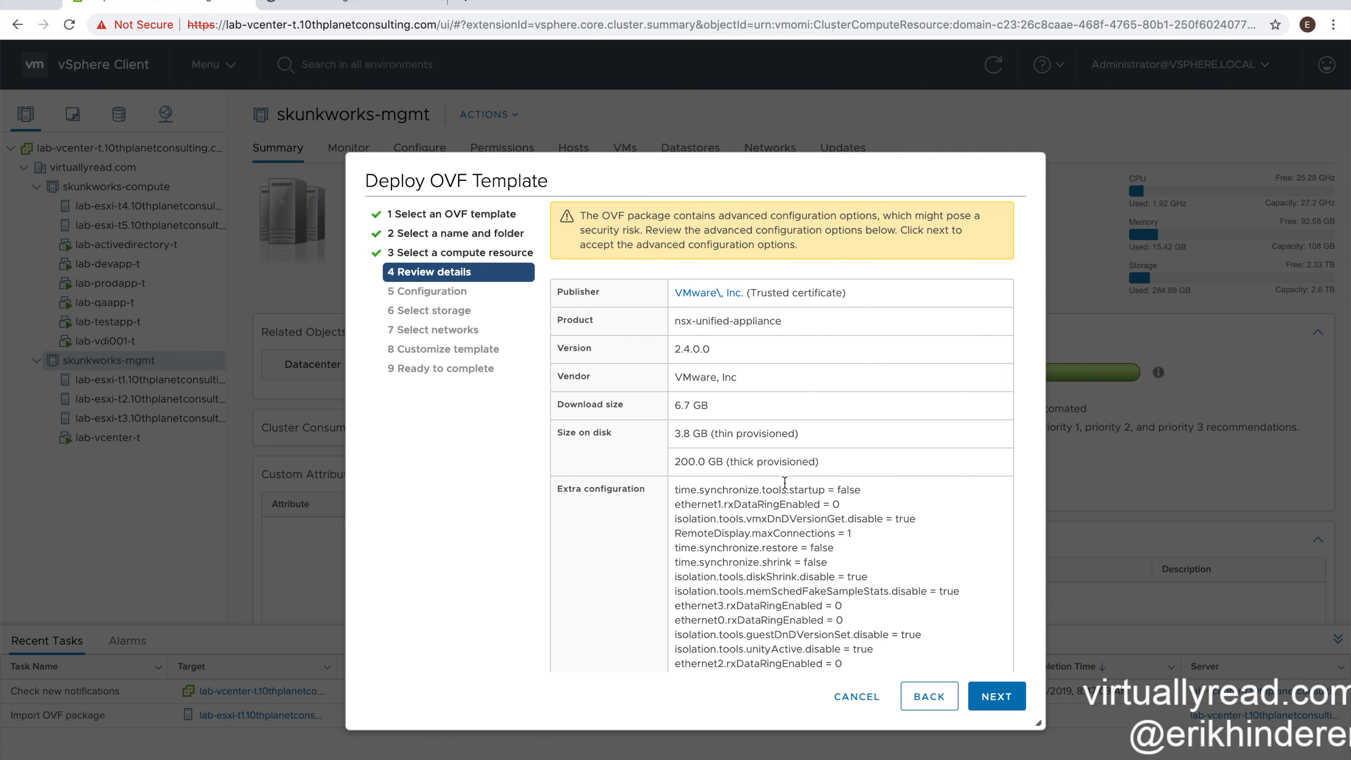
{"action": "scroll", "coordinate": [786, 487], "scroll_direction": "down", "scroll_amount": 1}
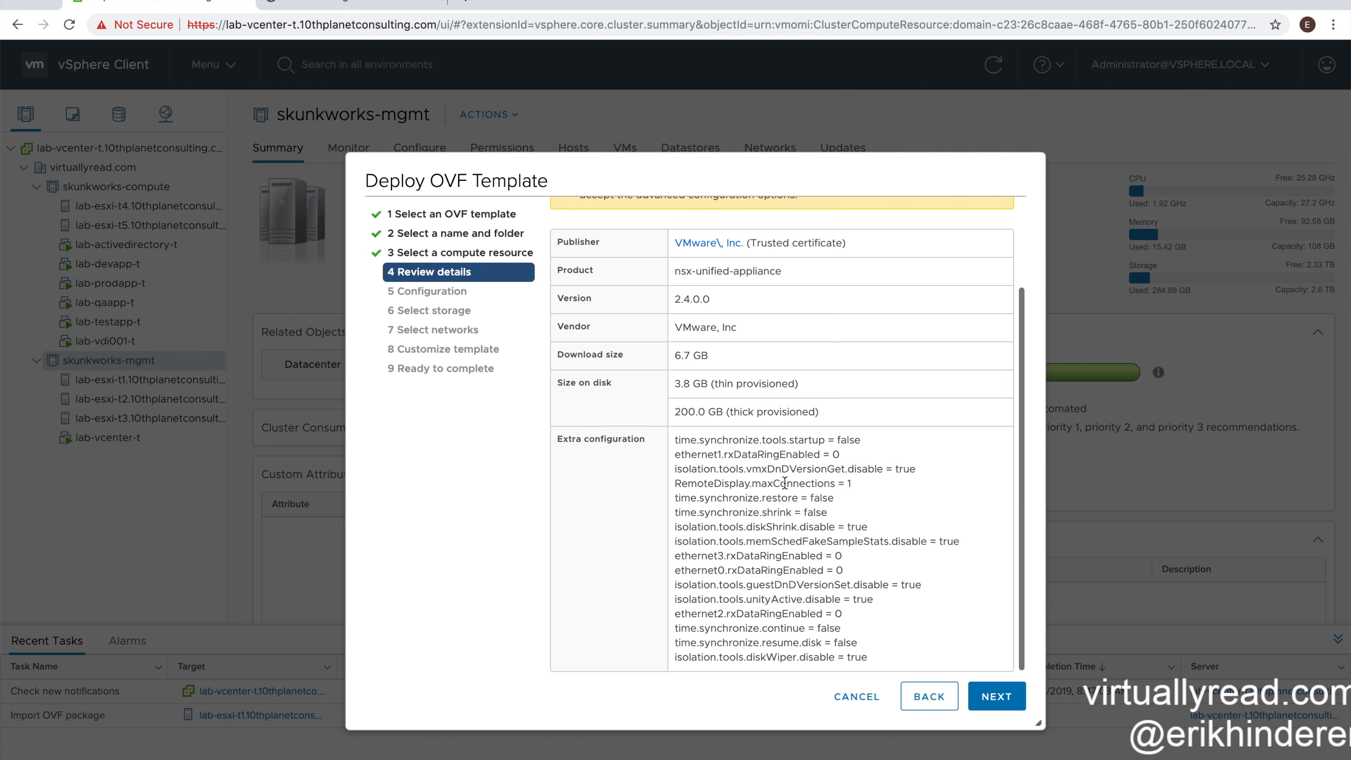
{"action": "left_click", "coordinate": [990, 702]}
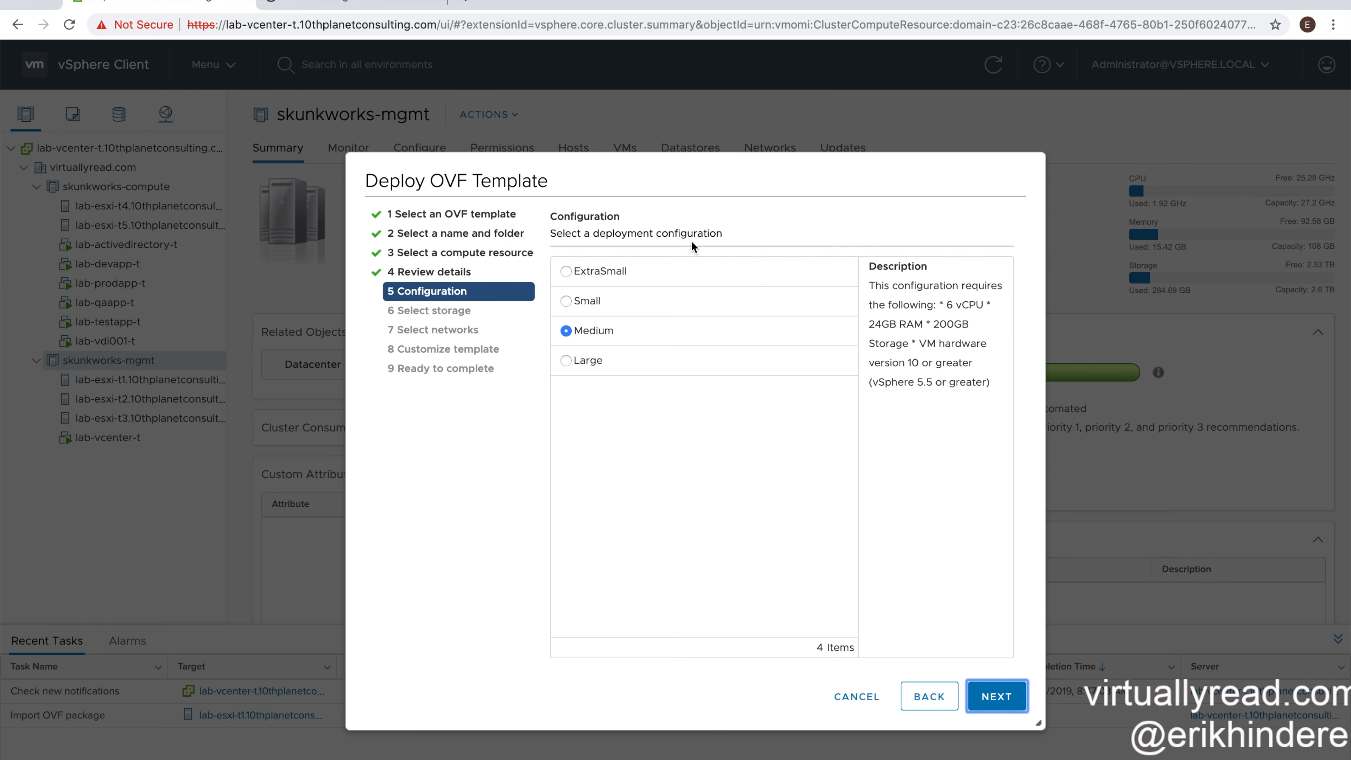
Choose the Small deployment size and the FREENAS-NFS-SSD-T3 datastore
{"action": "left_click", "coordinate": [566, 272]}
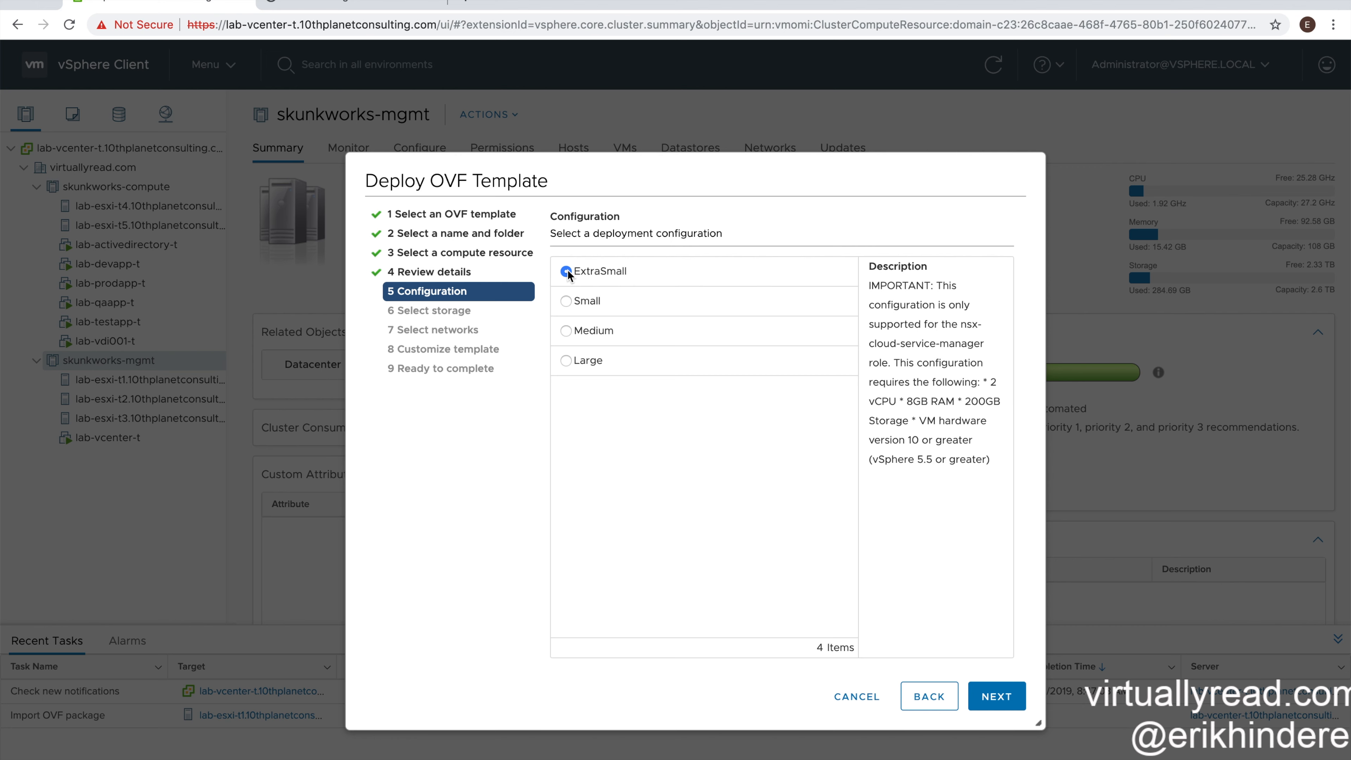
{"action": "left_click", "coordinate": [567, 302]}
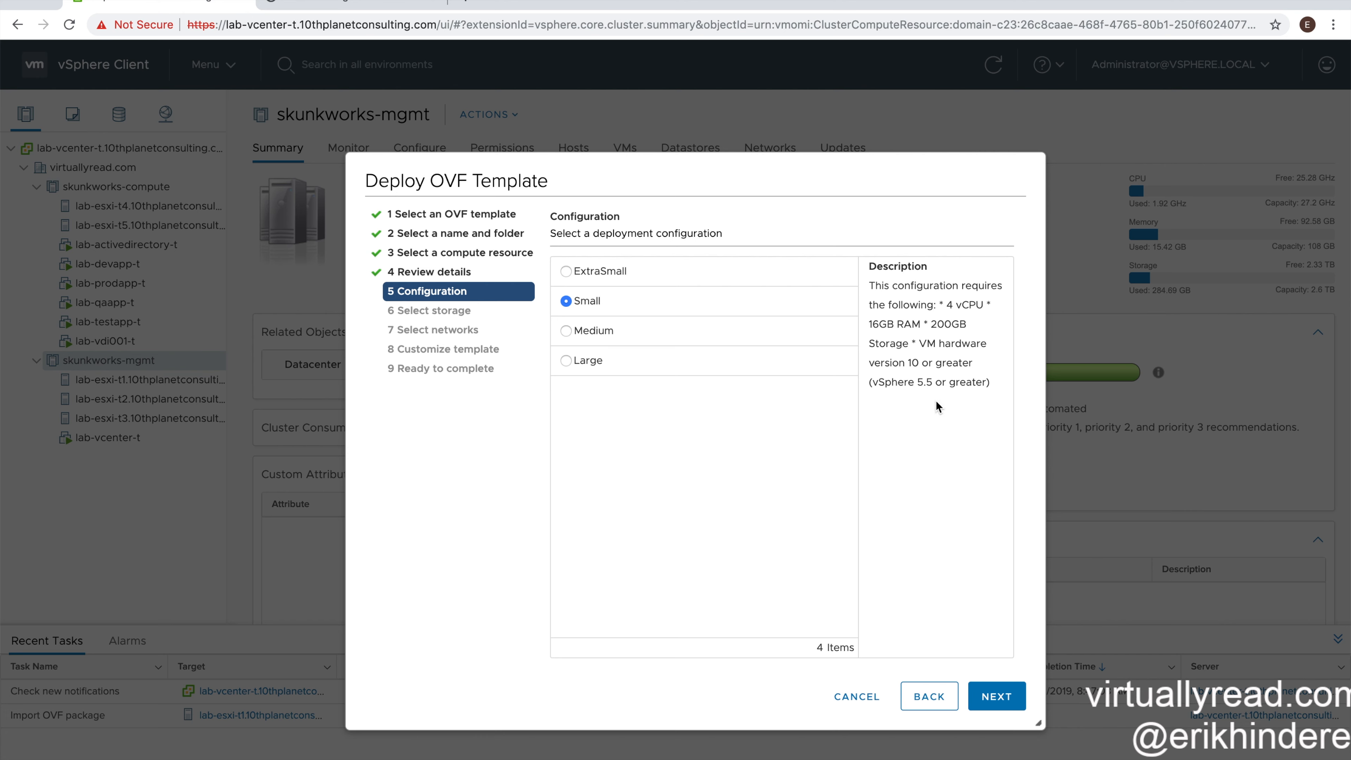
{"action": "left_click", "coordinate": [1001, 698]}
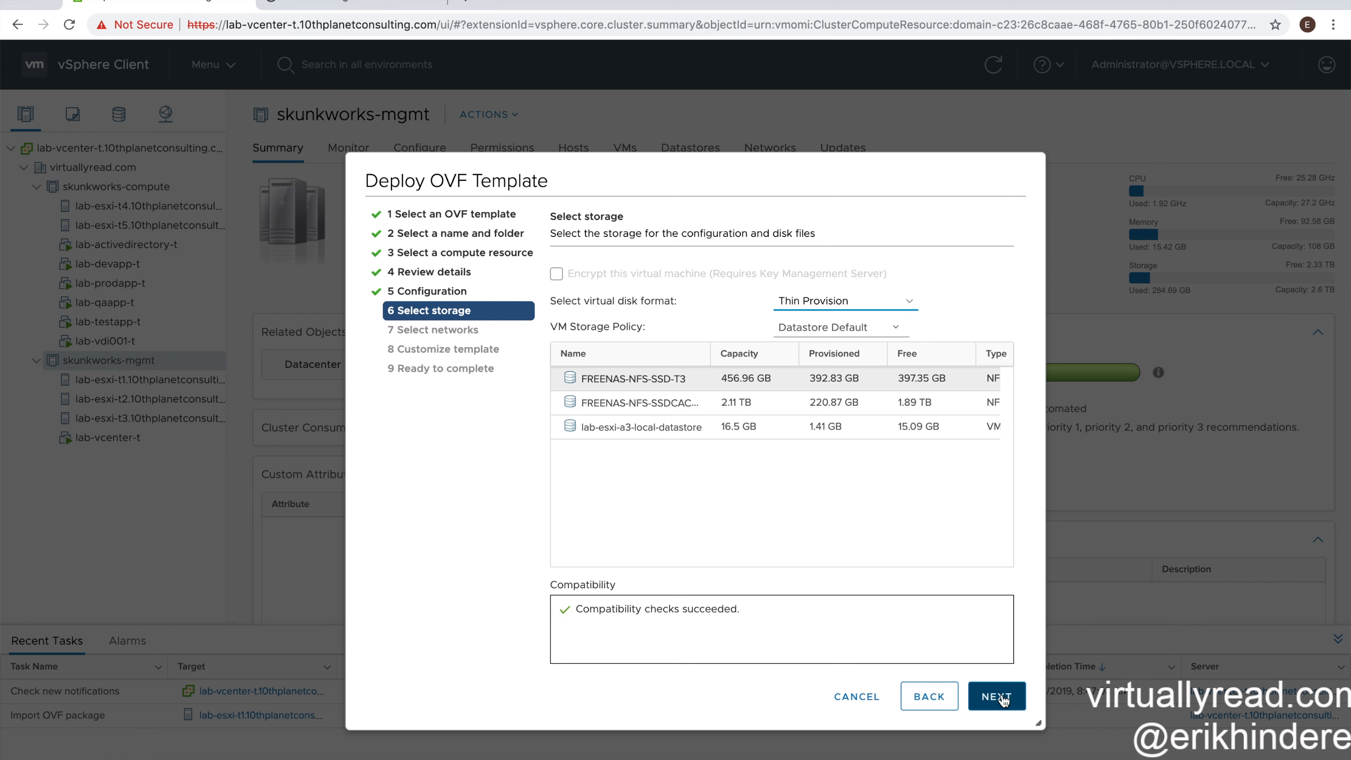
{"action": "left_click", "coordinate": [660, 382]}
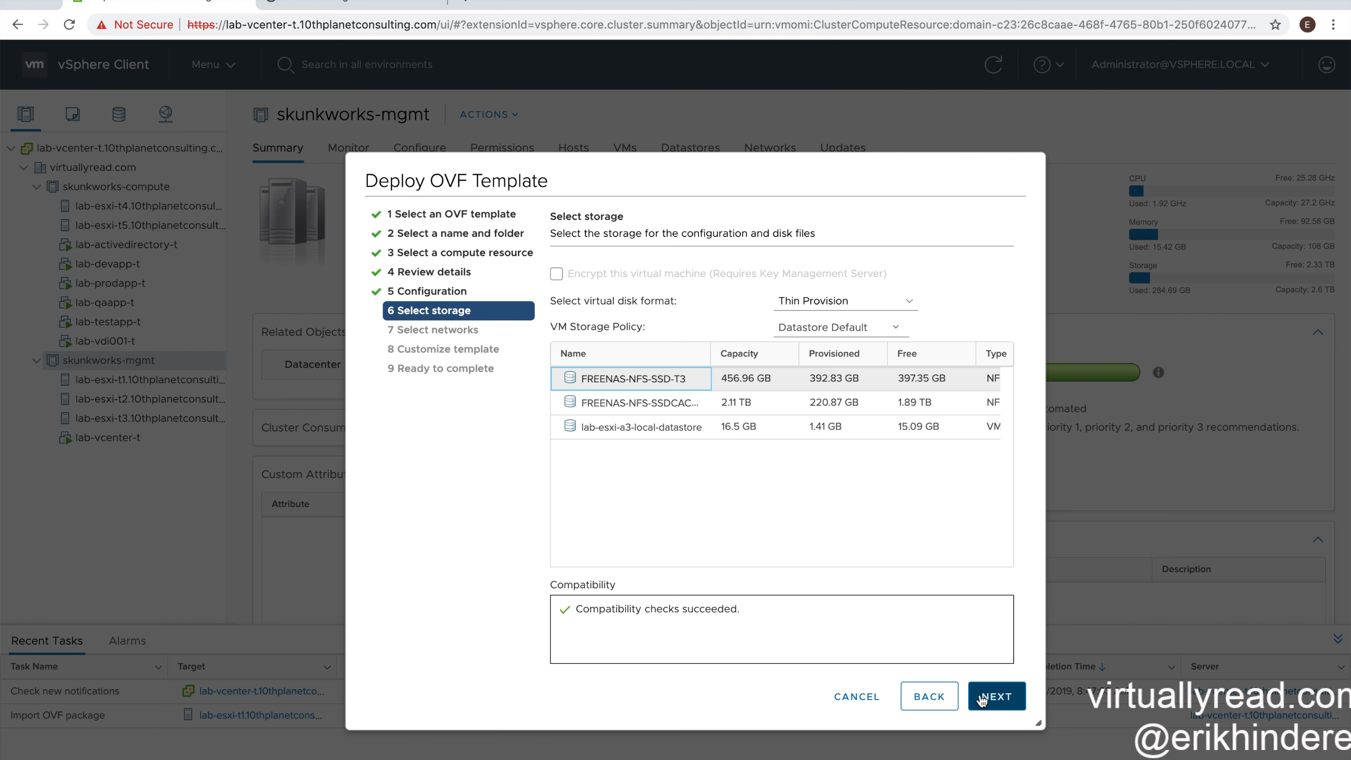
{"action": "left_click", "coordinate": [996, 700]}
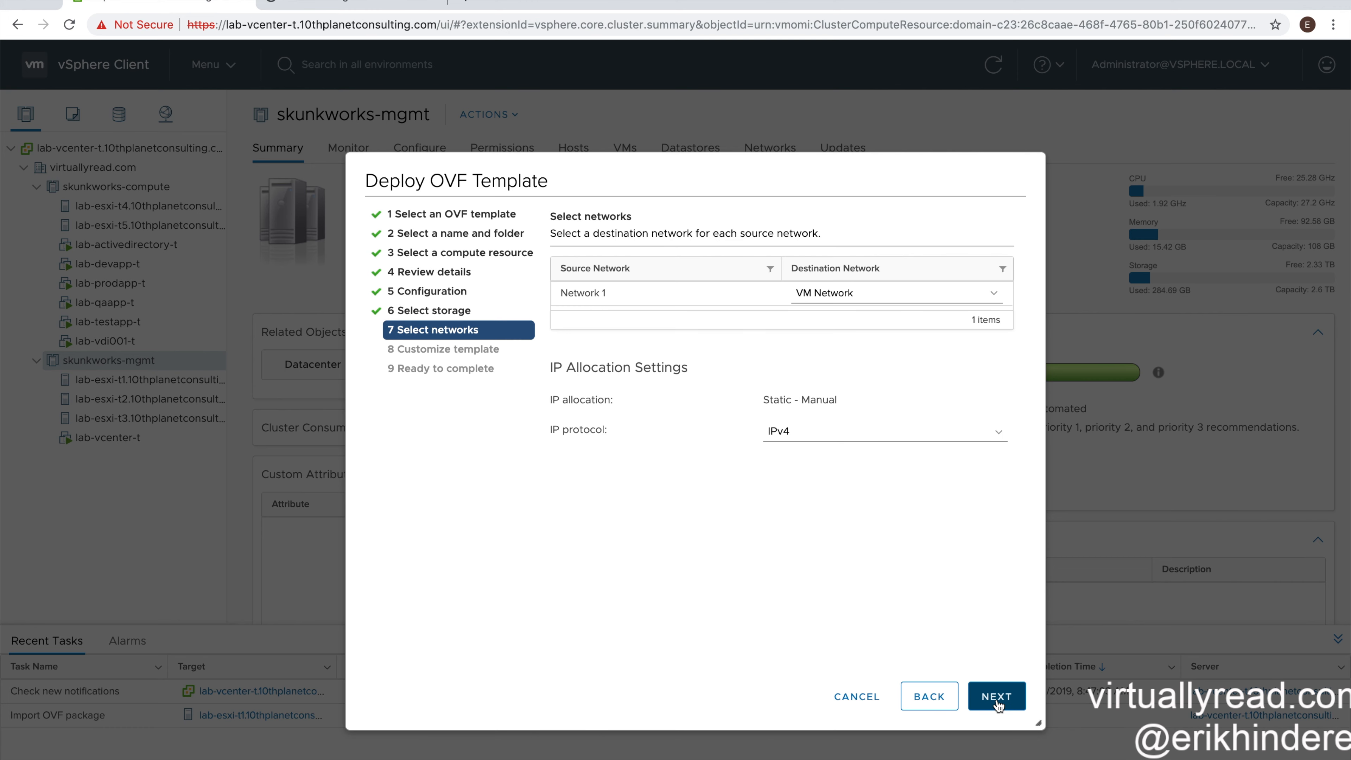
Map Network 1 to VM Network(Management)
{"action": "left_click", "coordinate": [985, 298]}
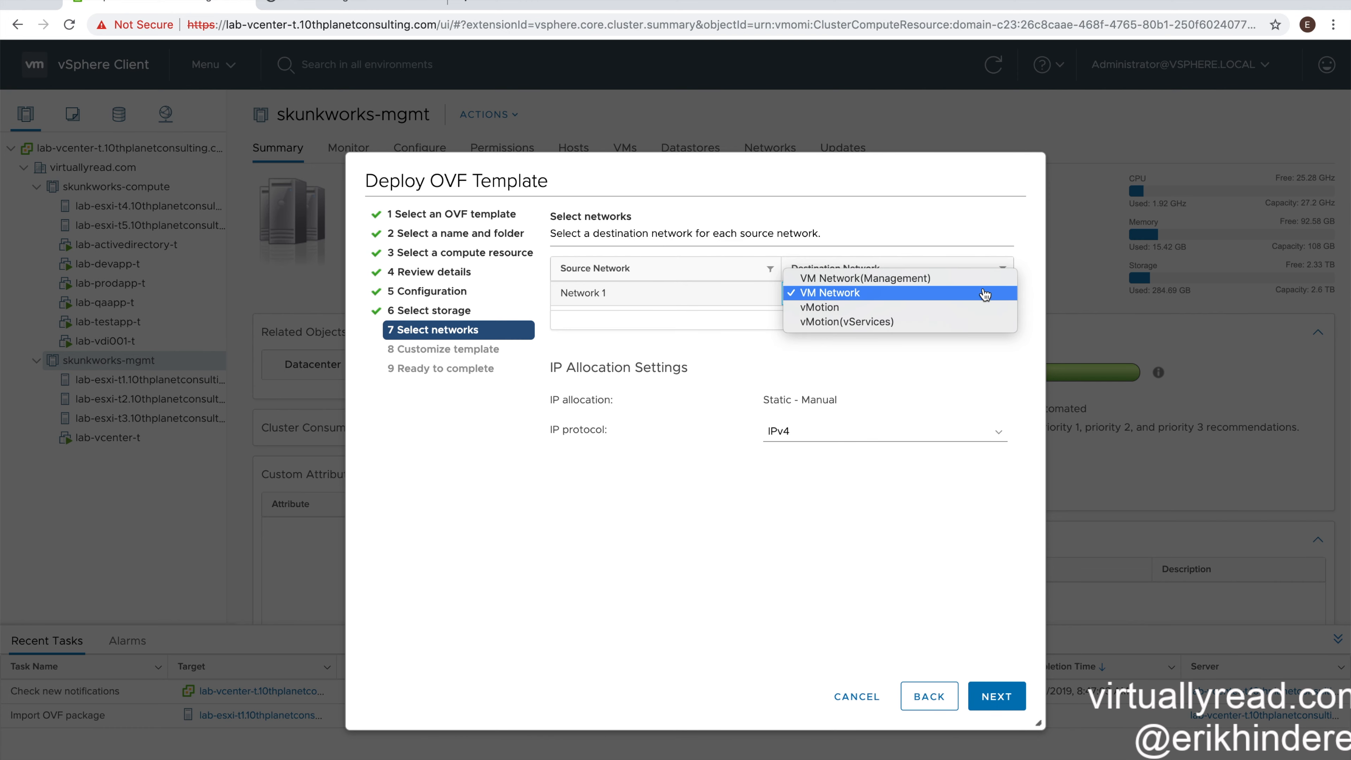
{"action": "left_click", "coordinate": [963, 279]}
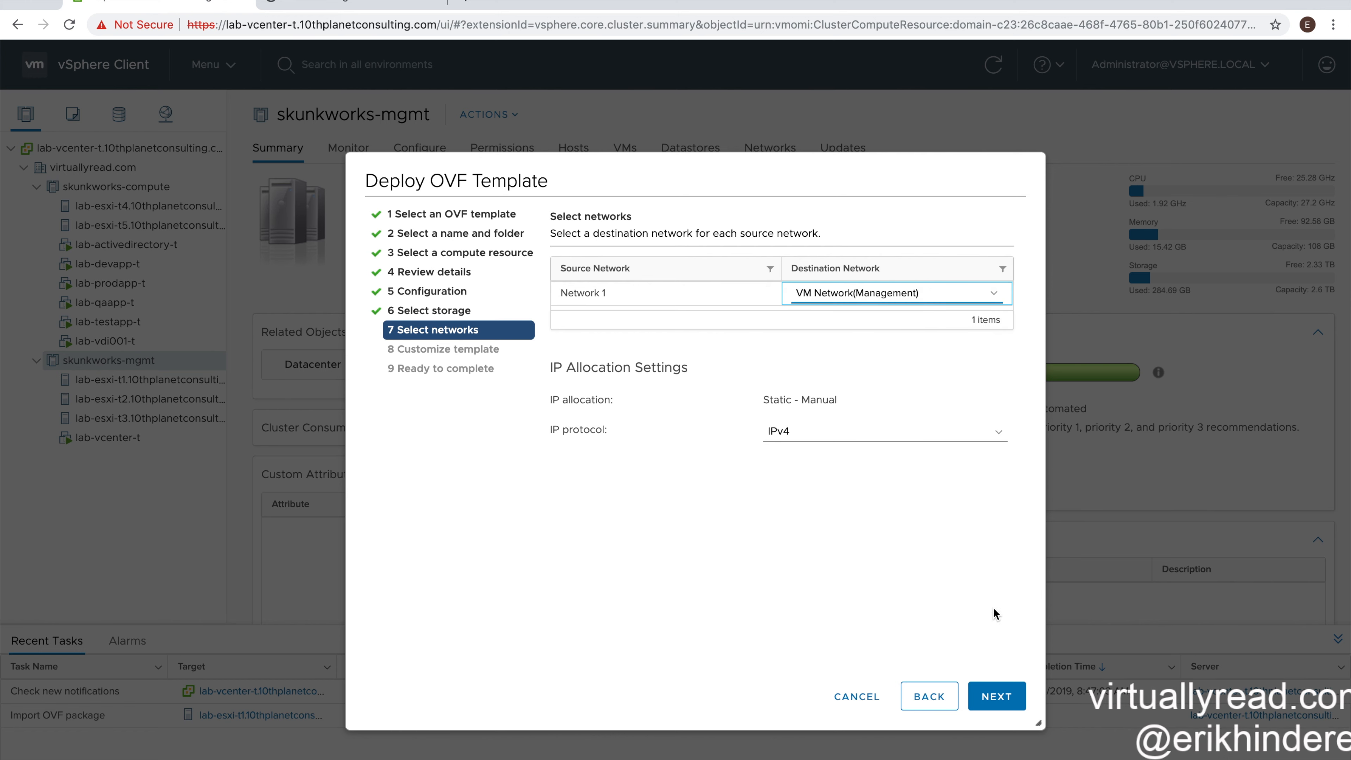
{"action": "left_click", "coordinate": [997, 697]}
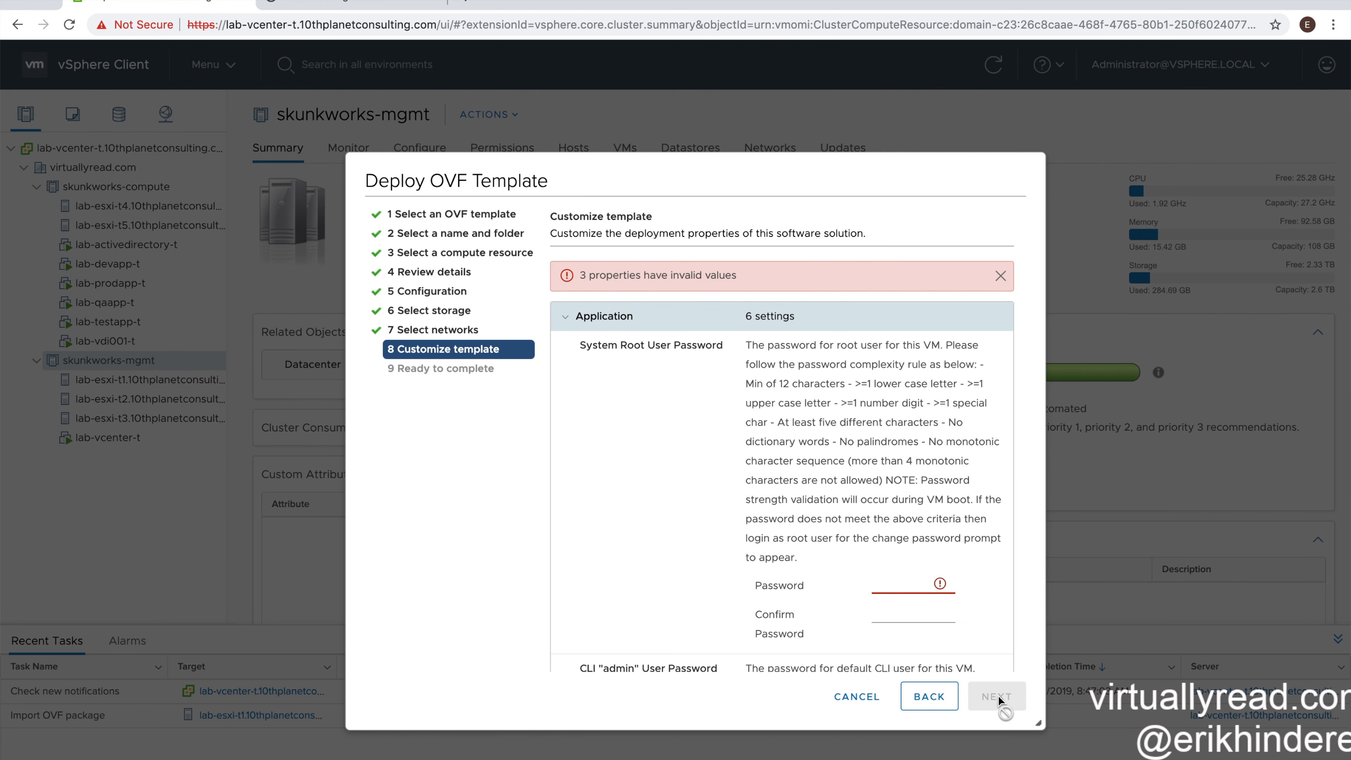
Paste and confirm the root user password
{"action": "left_click", "coordinate": [909, 584]}
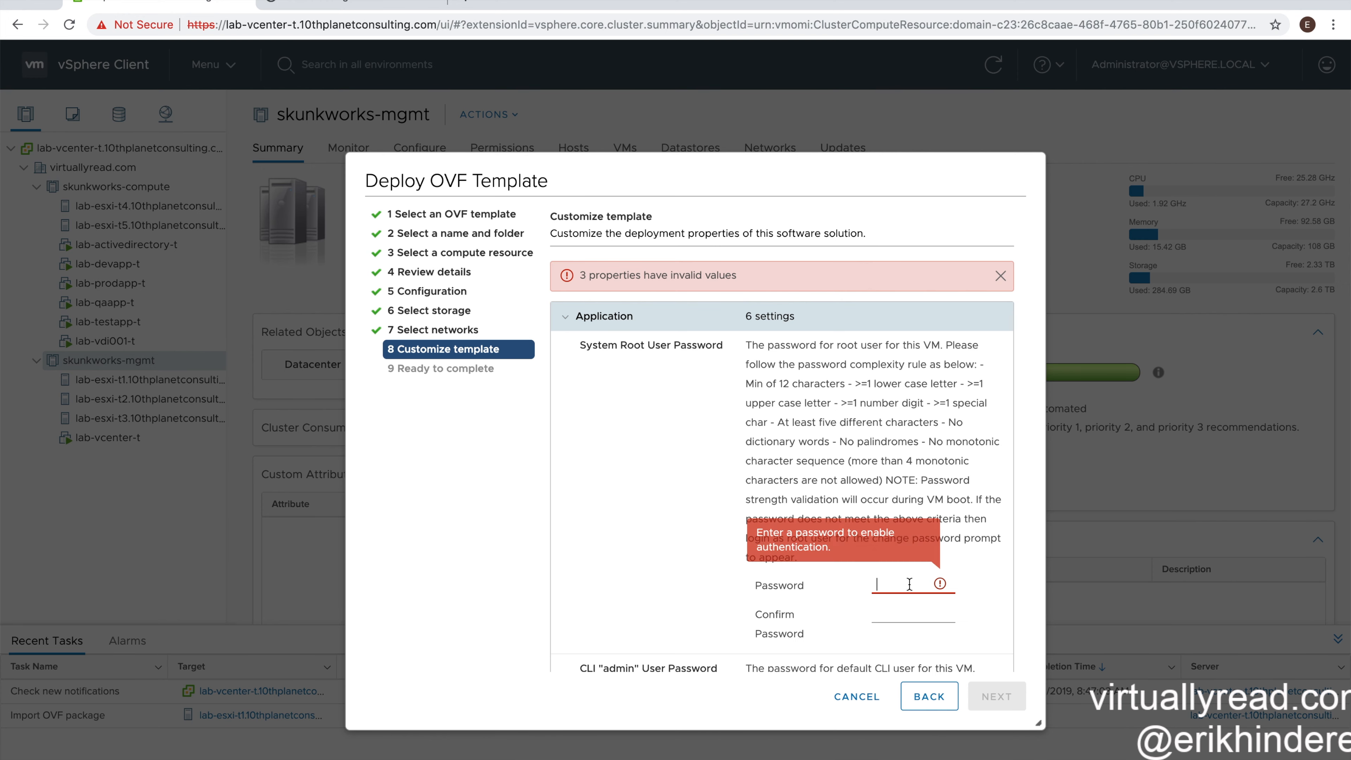
{"action": "key", "text": "super+v"}
{"action": "left_click", "coordinate": [900, 614]}
{"action": "key", "text": "super+v"}
Paste and confirm the CLI admin user password
{"action": "scroll", "coordinate": [901, 615], "scroll_direction": "down", "scroll_amount": 8}
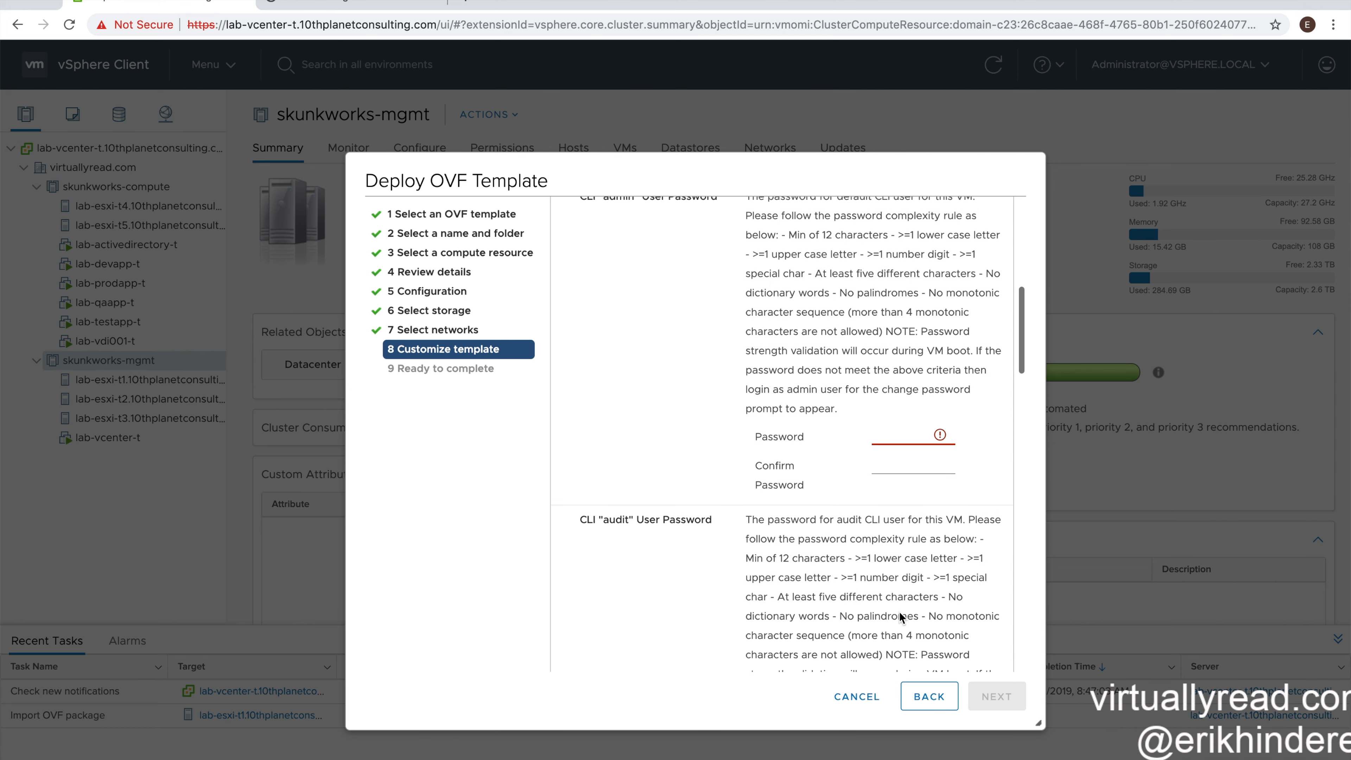
{"action": "left_click", "coordinate": [900, 437]}
{"action": "key", "text": "super+v"}
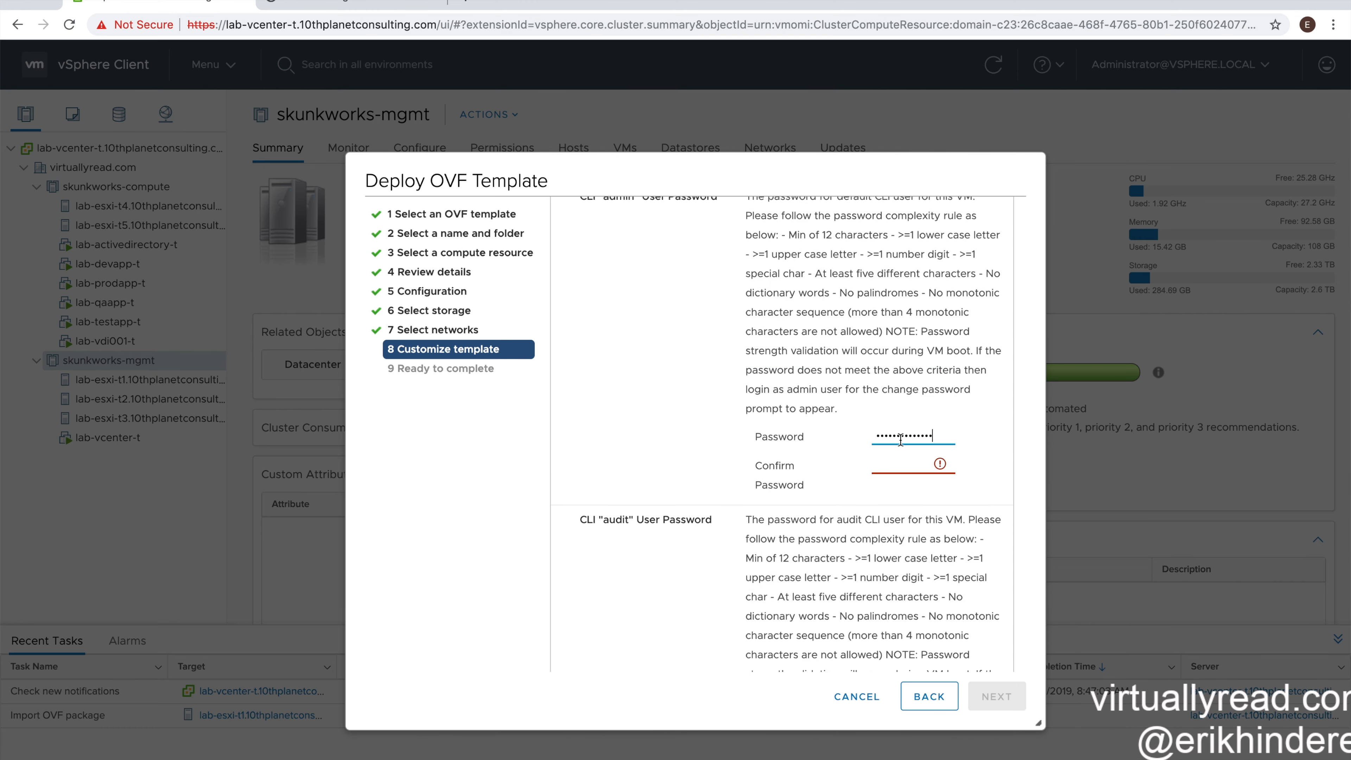
{"action": "left_click", "coordinate": [896, 465]}
{"action": "key", "text": "super+v"}
Paste and confirm the CLI audit user password
{"action": "scroll", "coordinate": [896, 464], "scroll_direction": "down", "scroll_amount": 7}
{"action": "left_click", "coordinate": [893, 371]}
{"action": "key", "text": "super+v"}
{"action": "left_click", "coordinate": [885, 398]}
{"action": "key", "text": "super+v"}
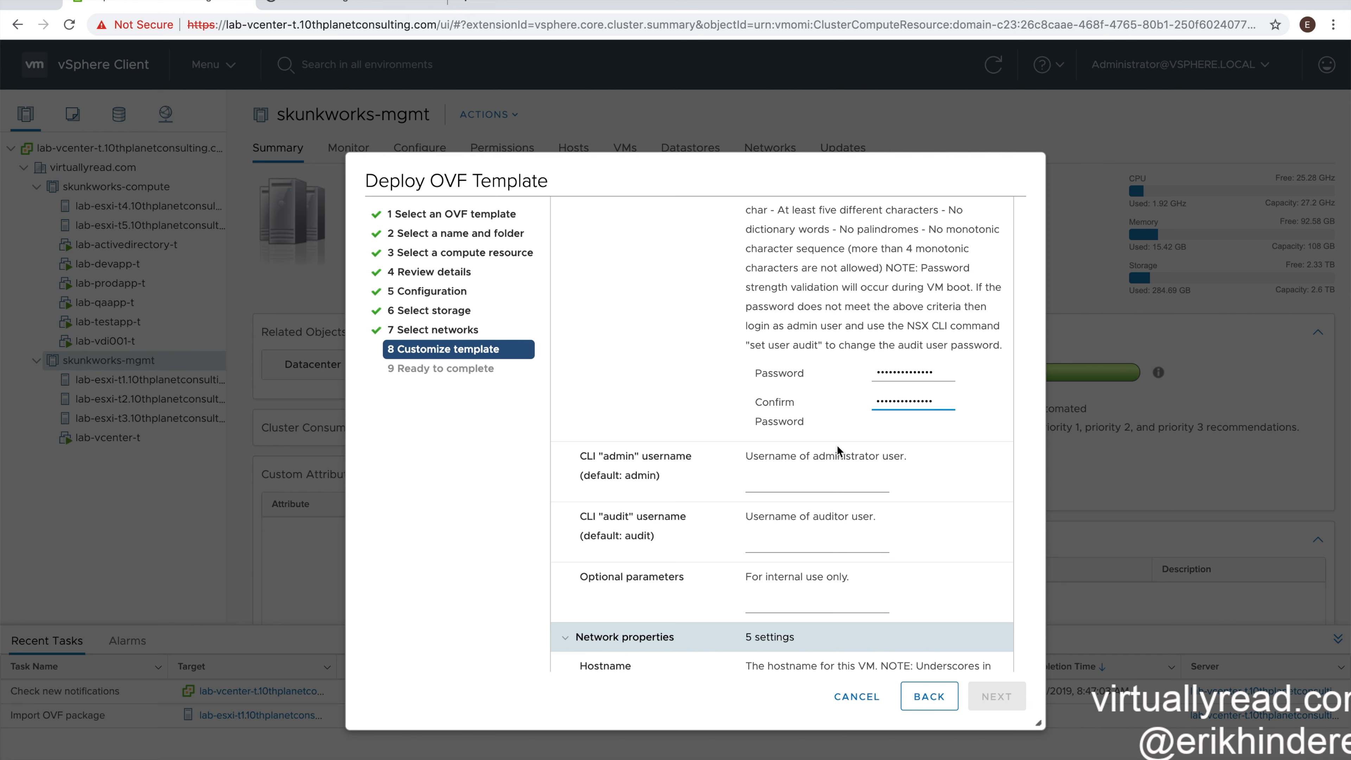
{"action": "scroll", "coordinate": [780, 482], "scroll_direction": "down", "scroll_amount": 6}
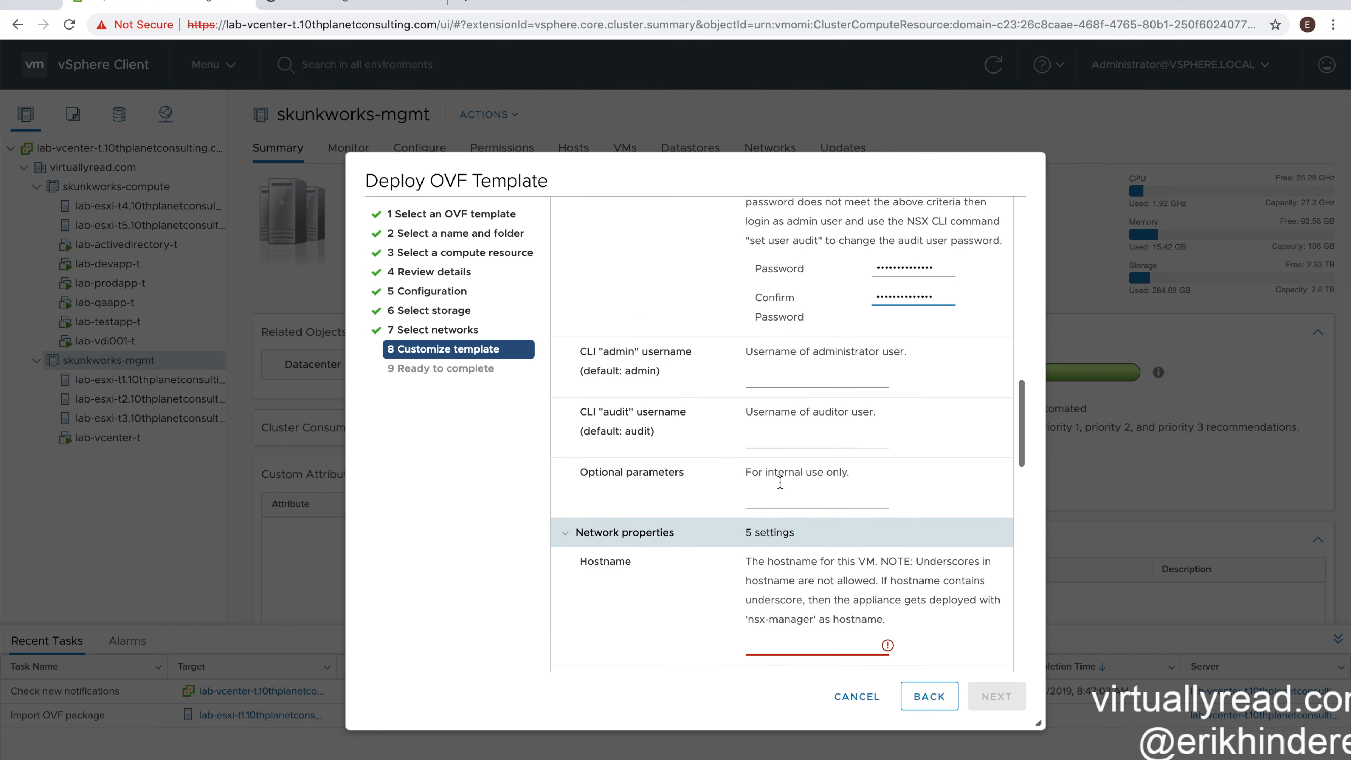
Enter the appliance hostname lab-nsxmanager-t
{"action": "left_click", "coordinate": [786, 416]}
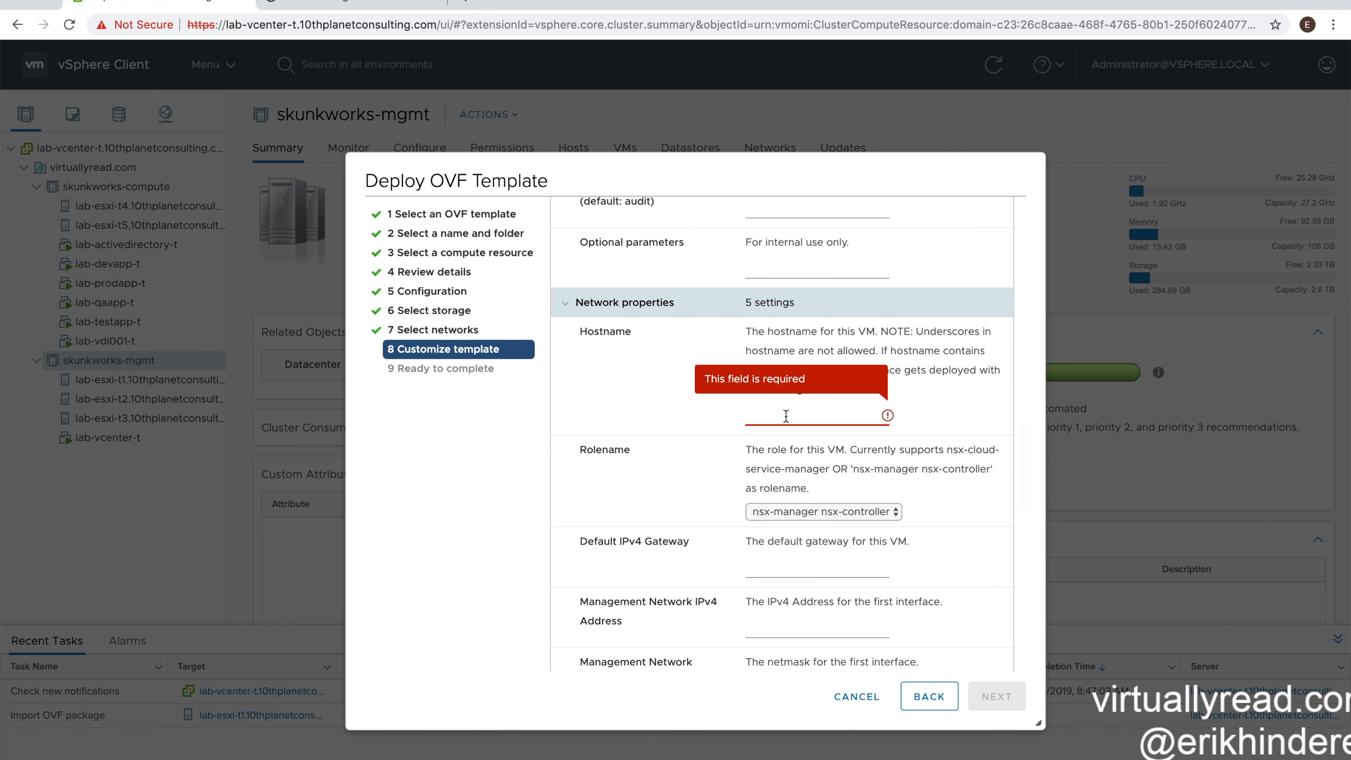
{"action": "type", "text": "lab-"}
{"action": "type", "text": "nsxma"}
{"action": "type", "text": "er-t"}
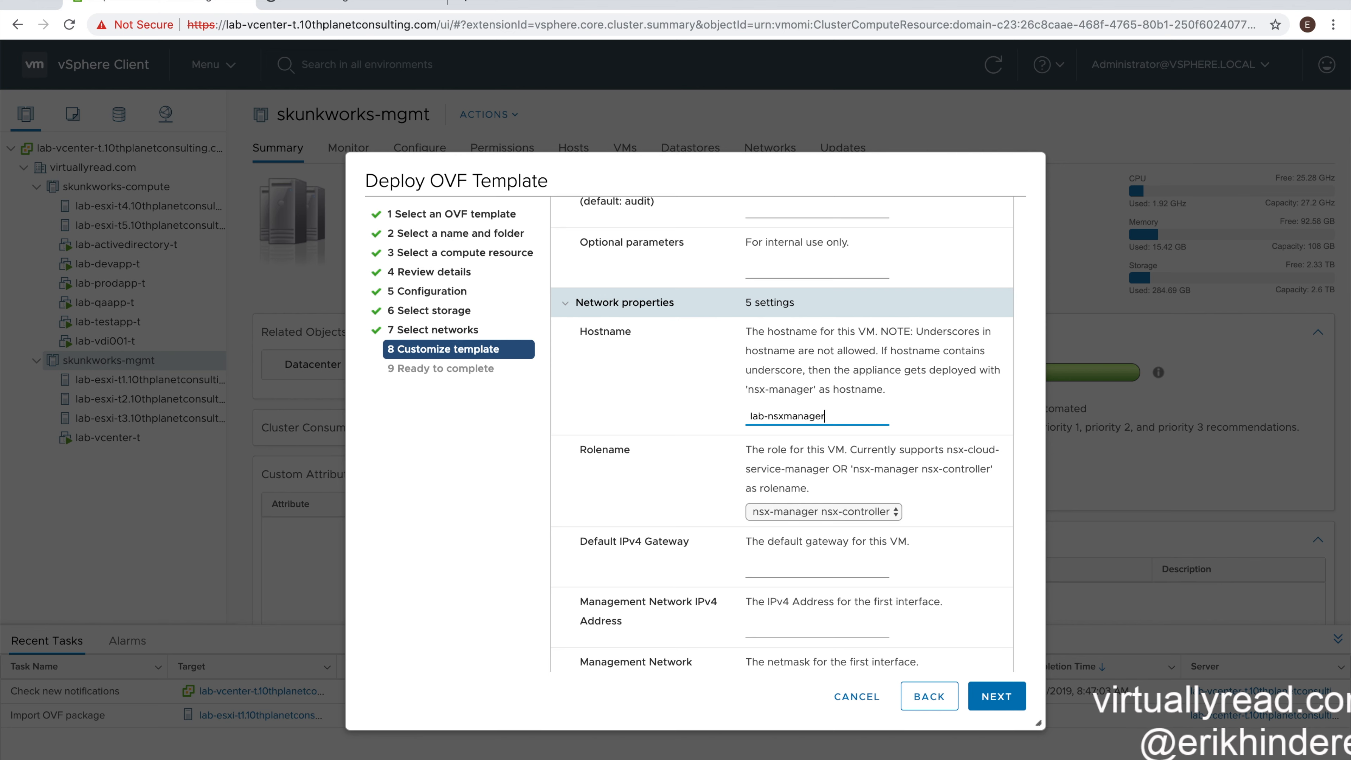
{"action": "key", "text": "BackSpace"}
{"action": "key", "text": "BackSpace"}
{"action": "type", "text": "-t"}
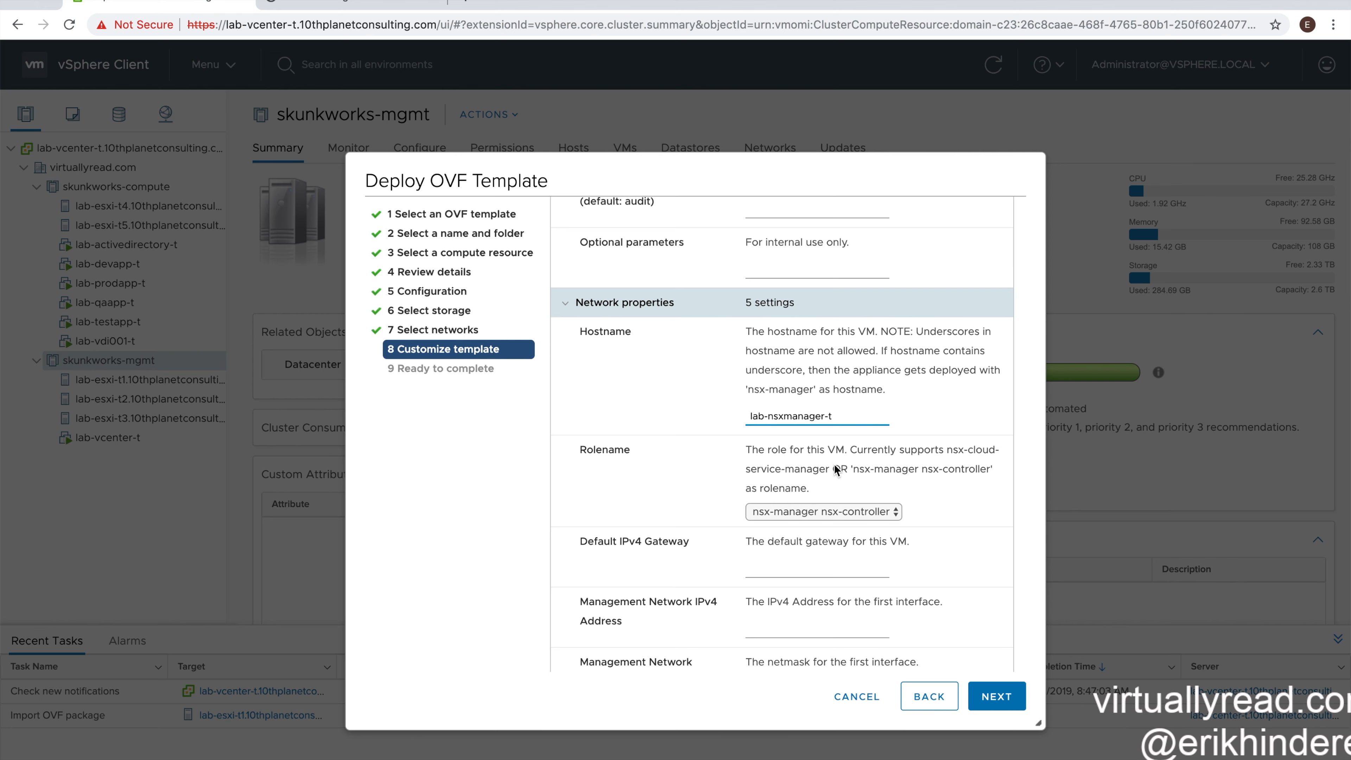
Set gateway 192.168.111.1, management IP 192.168.111.81 and netmask 255.255.255.0
{"action": "left_click", "coordinate": [787, 574]}
{"action": "type", "text": "192.1"}
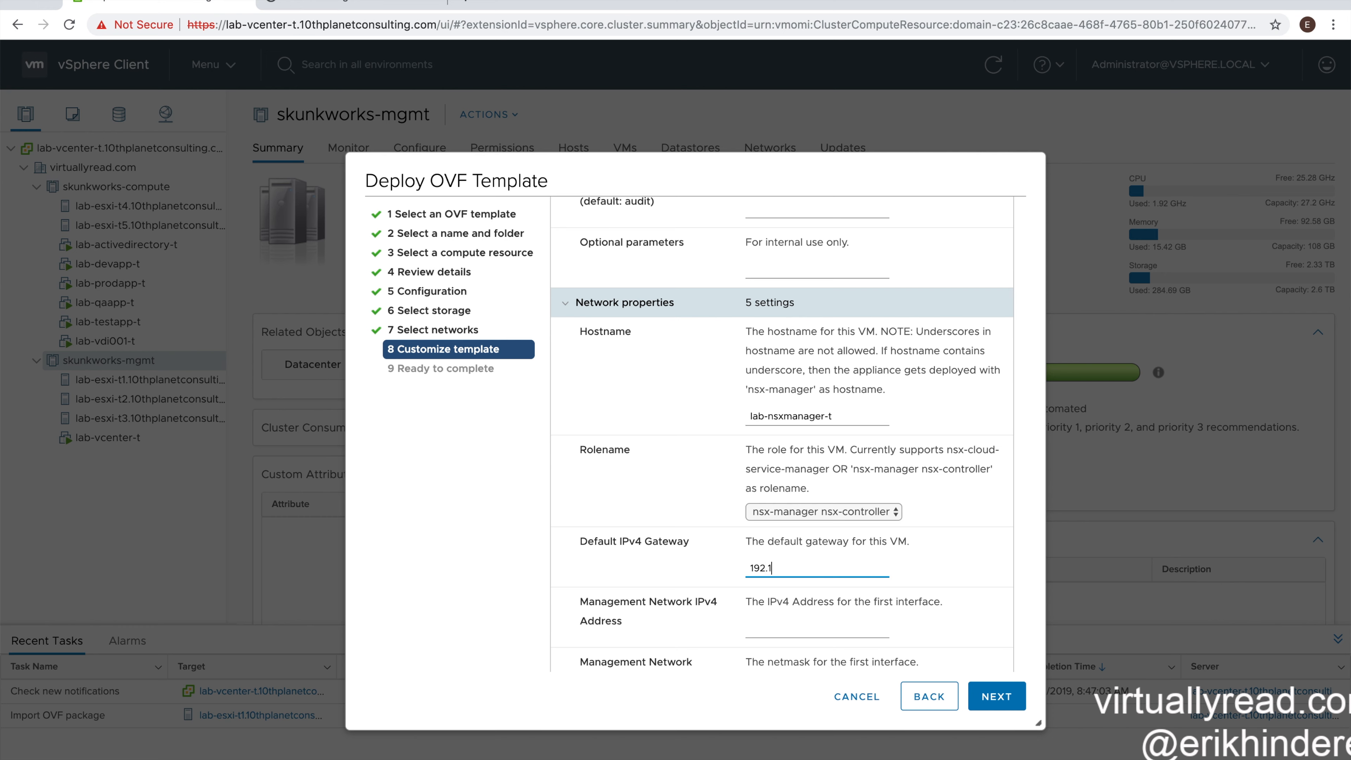
{"action": "type", "text": "68.111.1"}
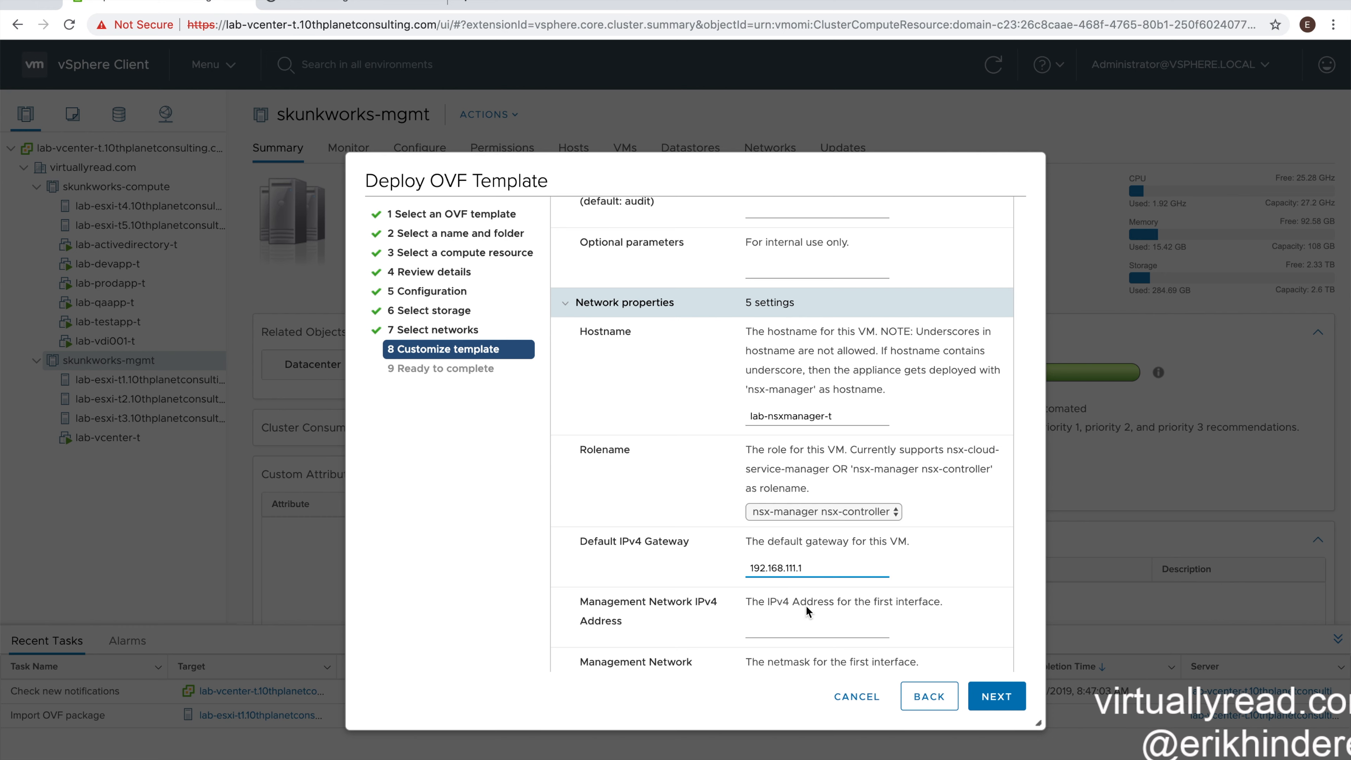
{"action": "left_click", "coordinate": [787, 634]}
{"action": "type", "text": "192.168.111.8"}
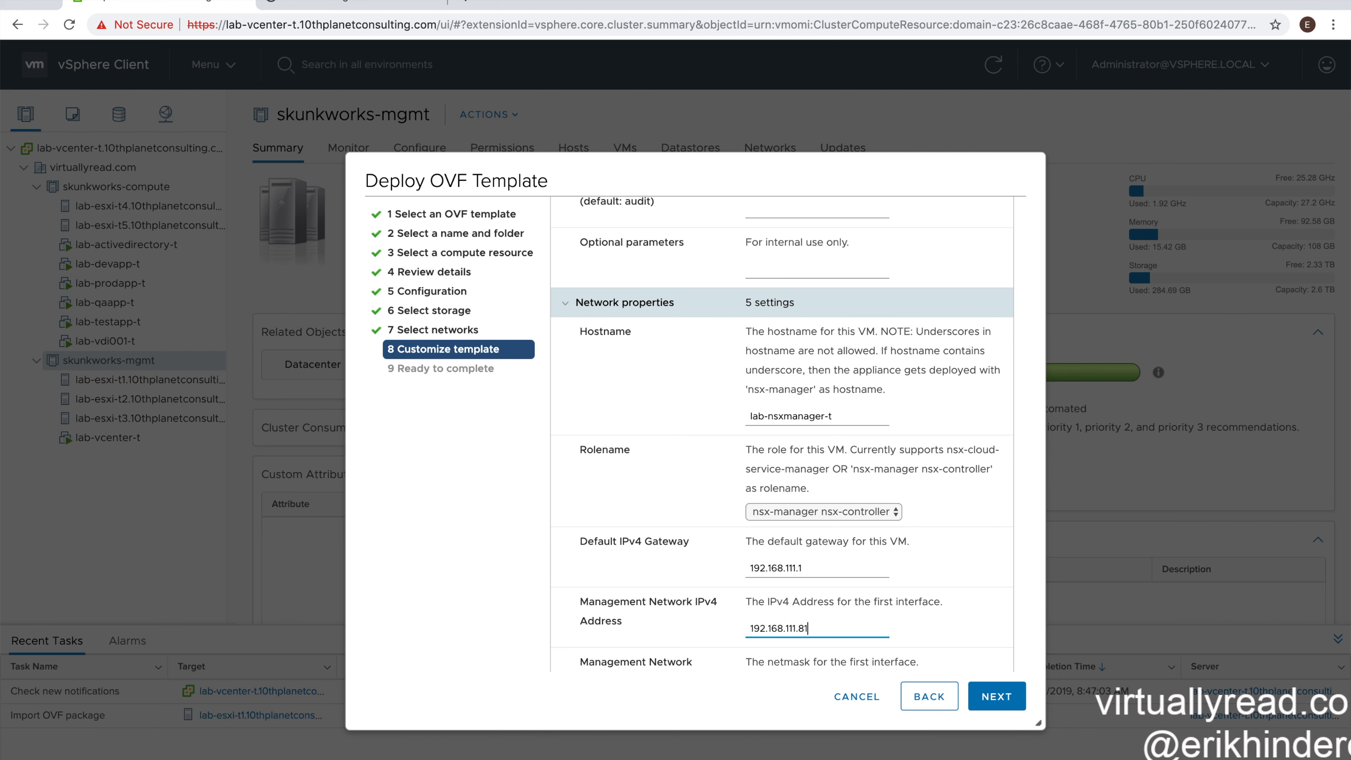
{"action": "type", "text": "1"}
{"action": "scroll", "coordinate": [790, 641], "scroll_direction": "down", "scroll_amount": 5}
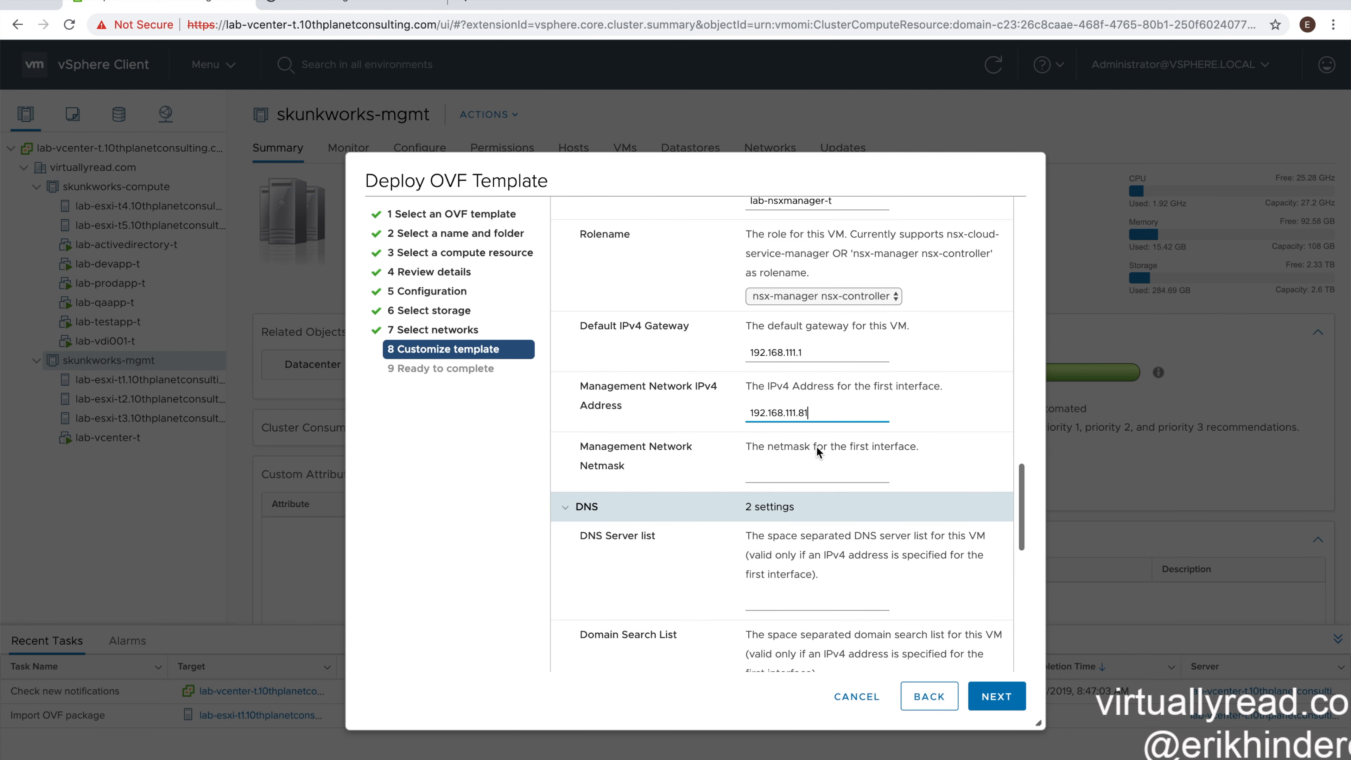
{"action": "left_click", "coordinate": [790, 472]}
{"action": "type", "text": "255.255.255.0"}
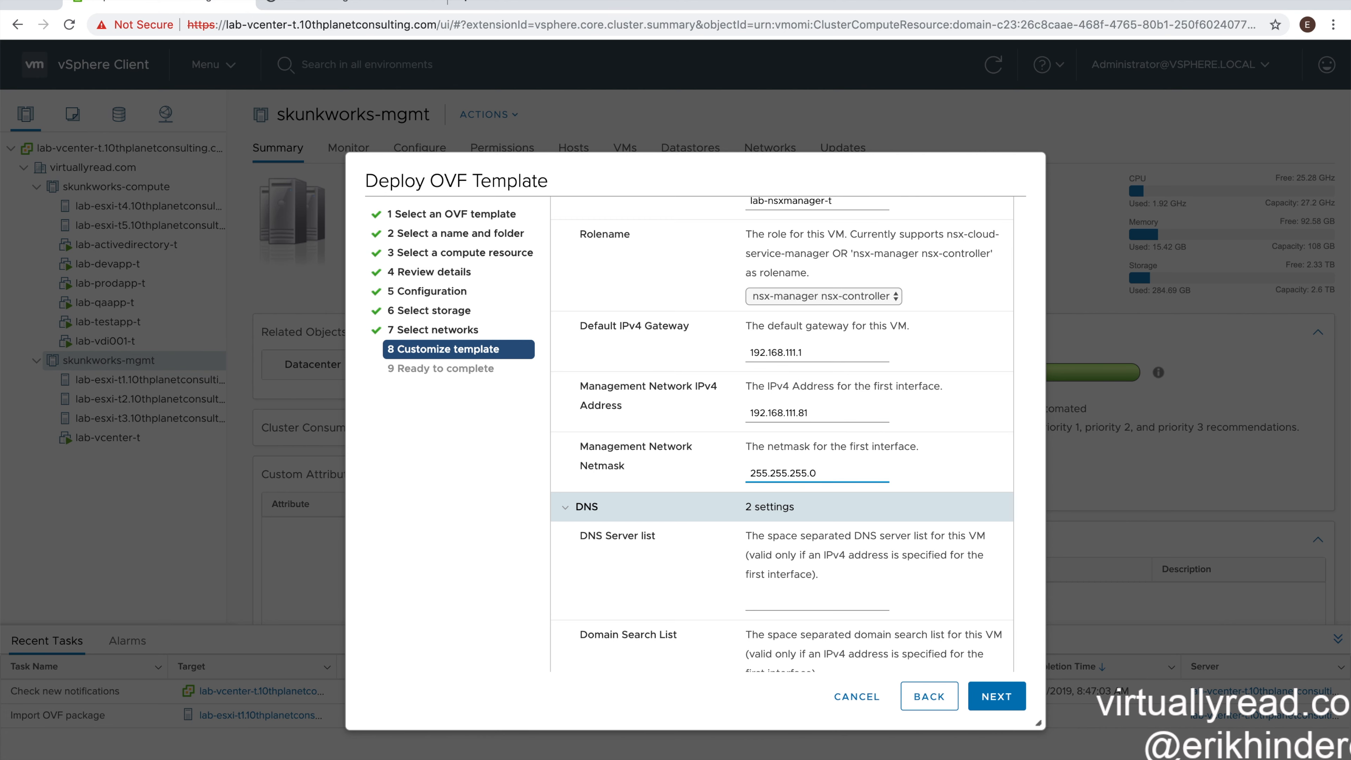
Set DNS servers 192.168.111.150 192.168.111.89 and domain search list 10thplanetconsulting.com
{"action": "scroll", "coordinate": [780, 482], "scroll_direction": "down", "scroll_amount": 2}
{"action": "left_click", "coordinate": [780, 482]}
{"action": "type", "text": "192.168.111.150 192.168.111"}
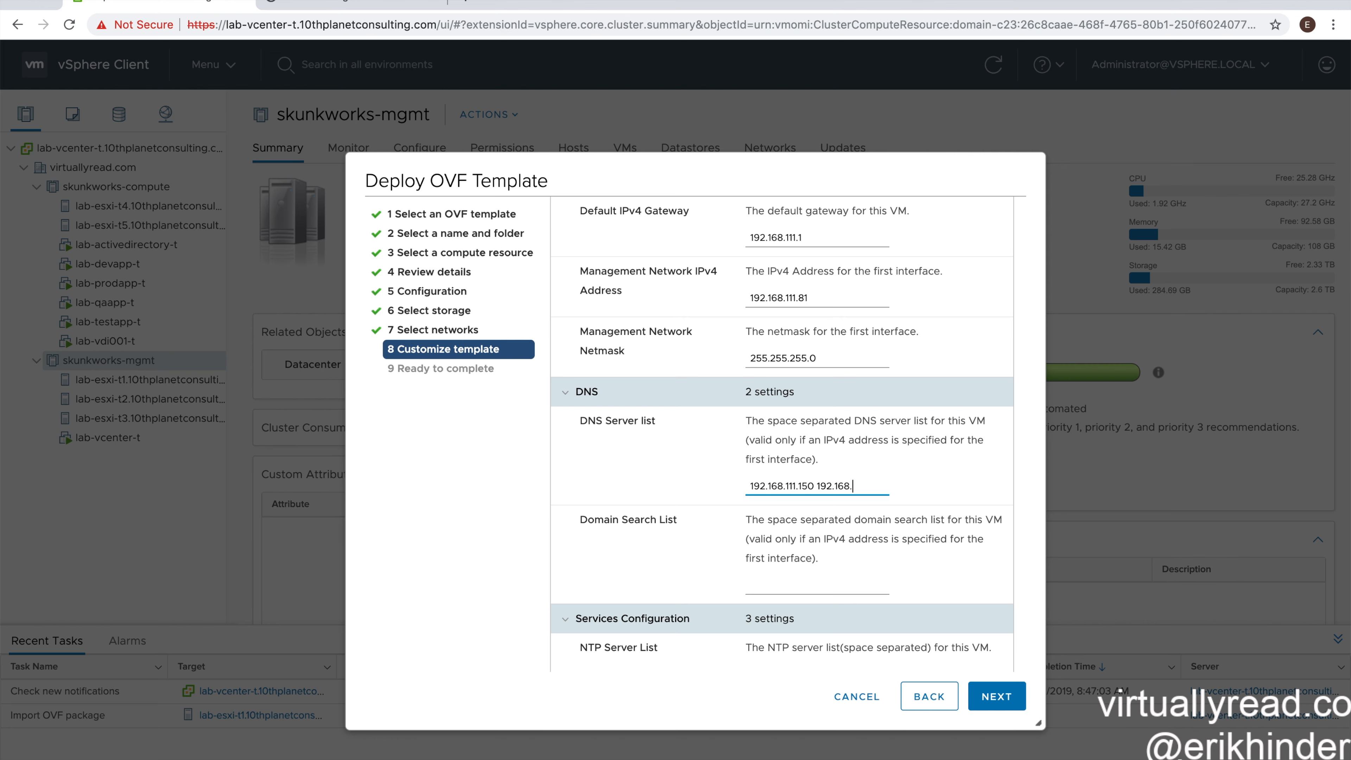
{"action": "type", "text": ".89"}
{"action": "key", "text": "Tab"}
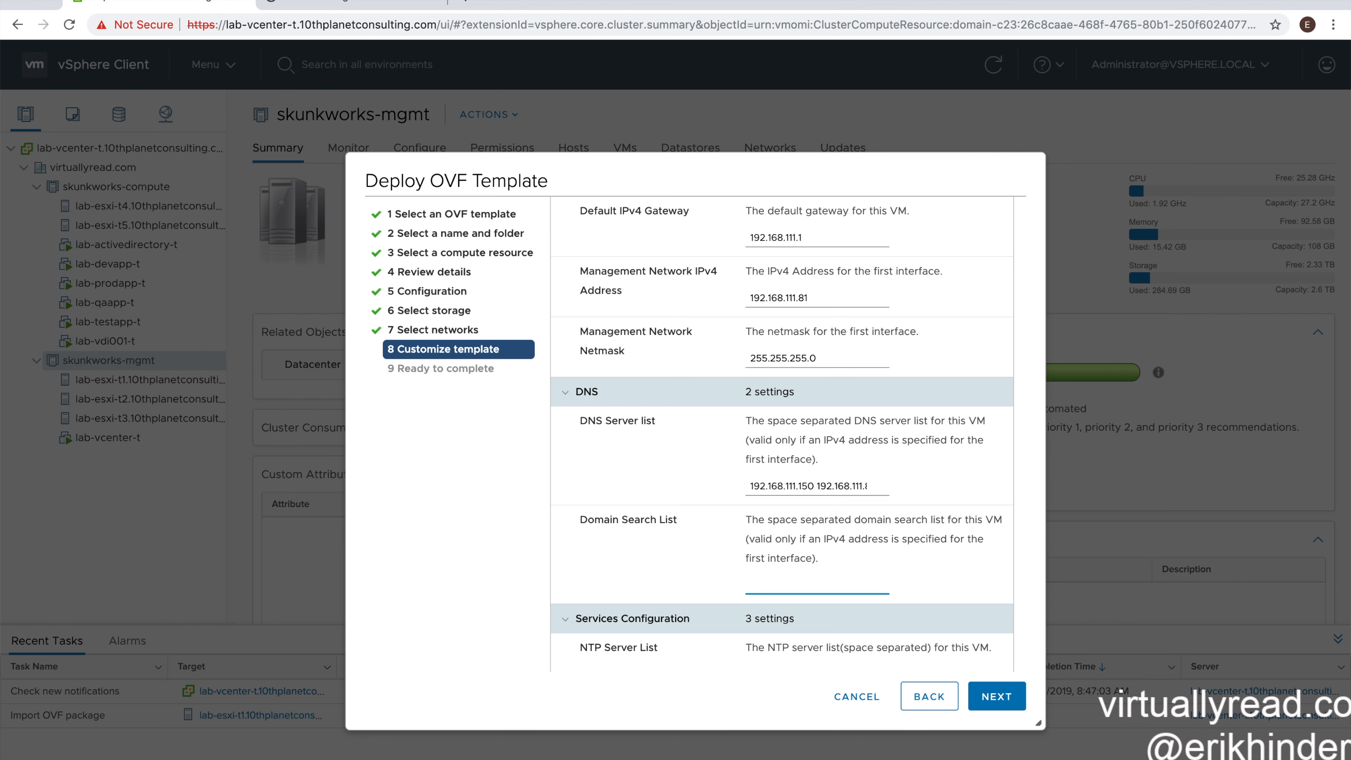
{"action": "type", "text": "10thp"}
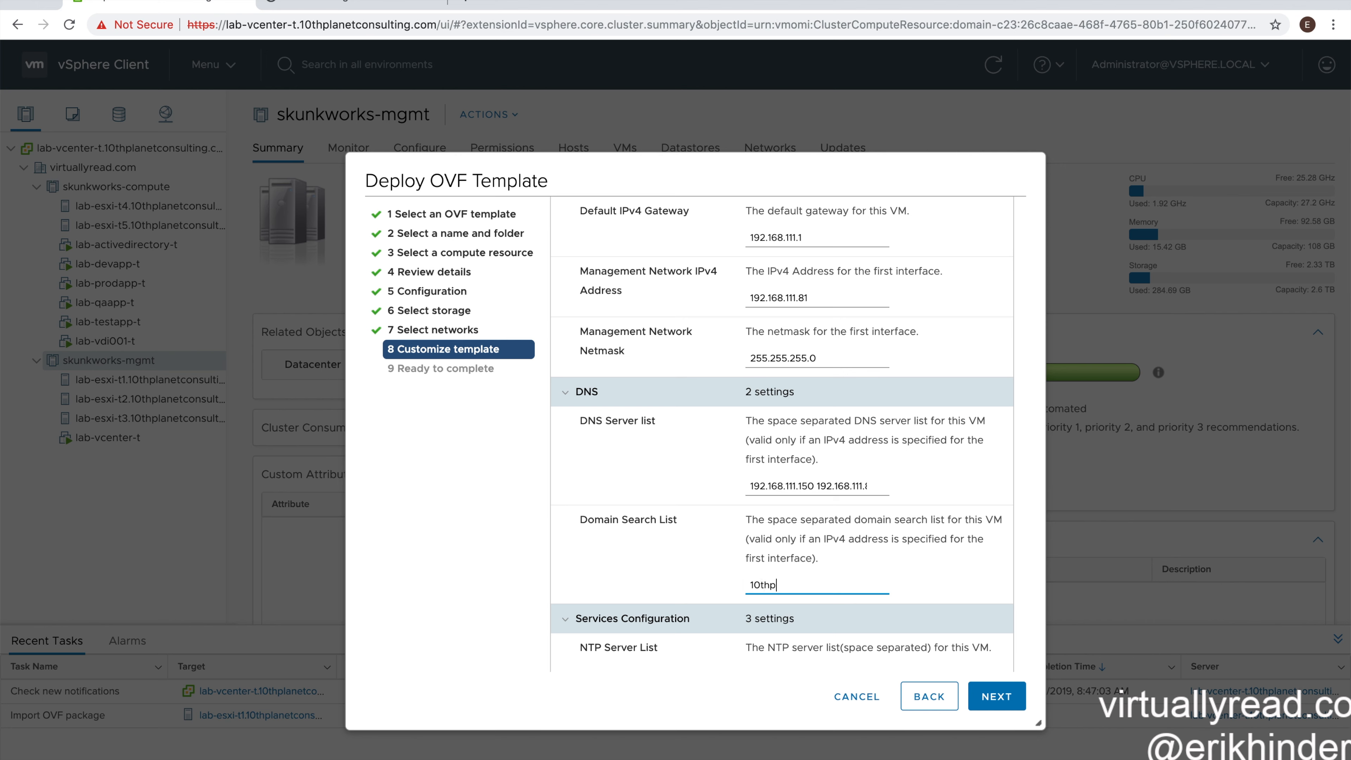
{"action": "type", "text": "lanetcons"}
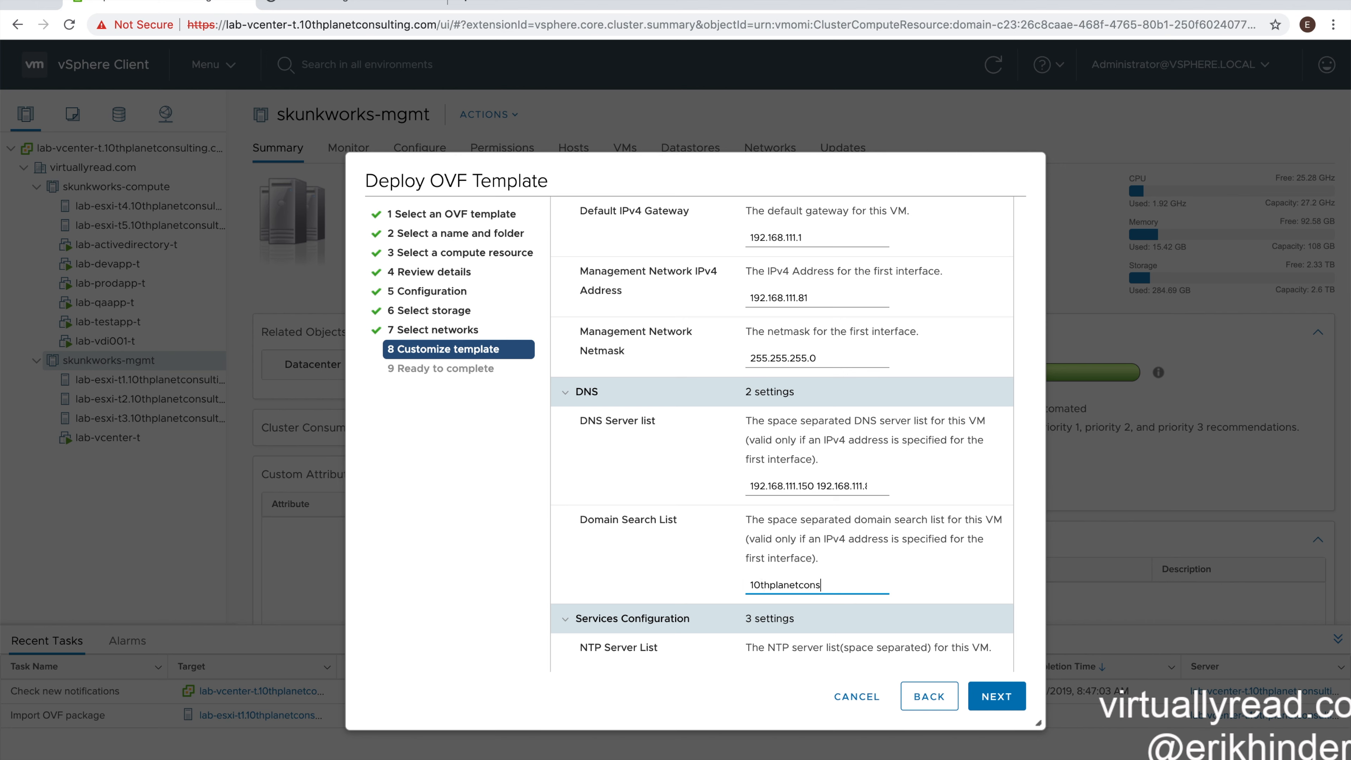
{"action": "type", "text": "ulting.com"}
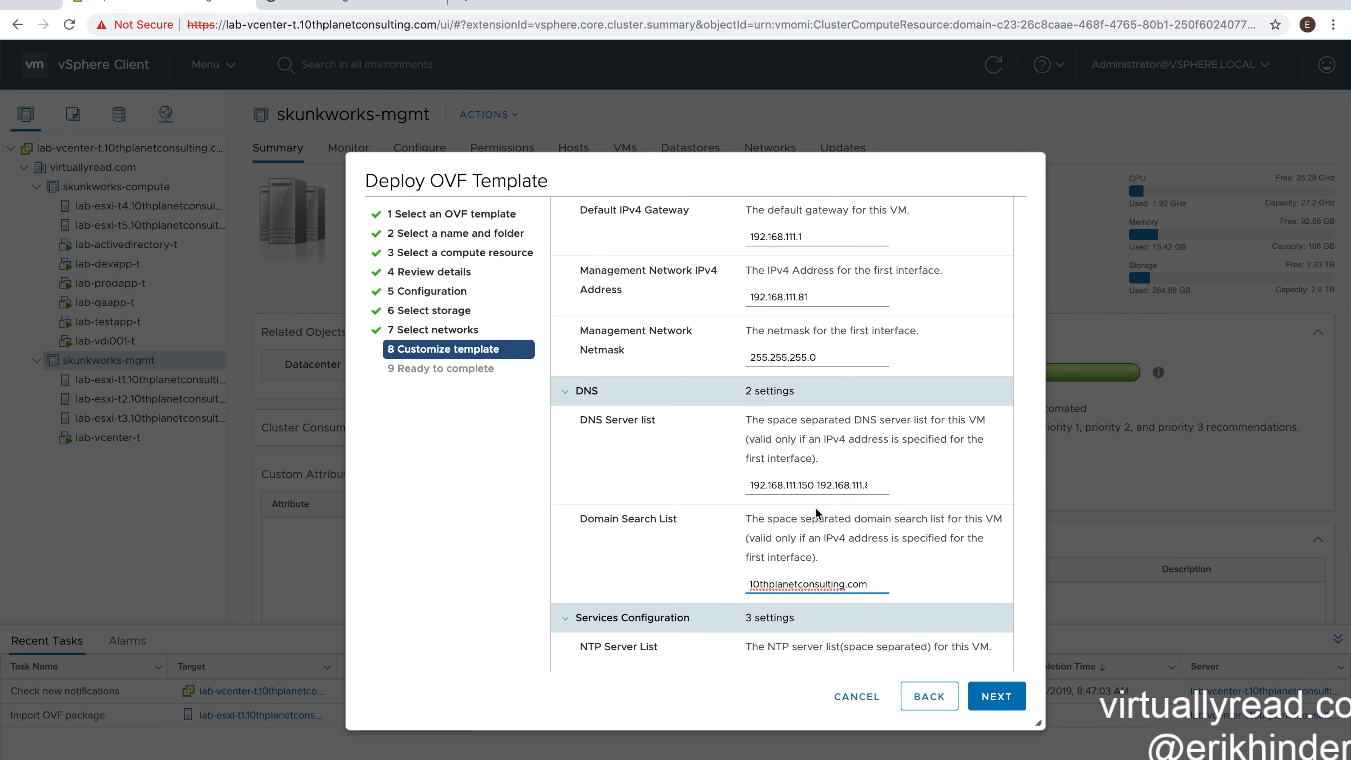
{"action": "scroll", "coordinate": [821, 516], "scroll_direction": "down", "scroll_amount": 6}
{"action": "left_click", "coordinate": [814, 345]}
Set NTP server ntp.pool.org, enable SSH with root logins, and finish the deployment
{"action": "type", "text": "n"}
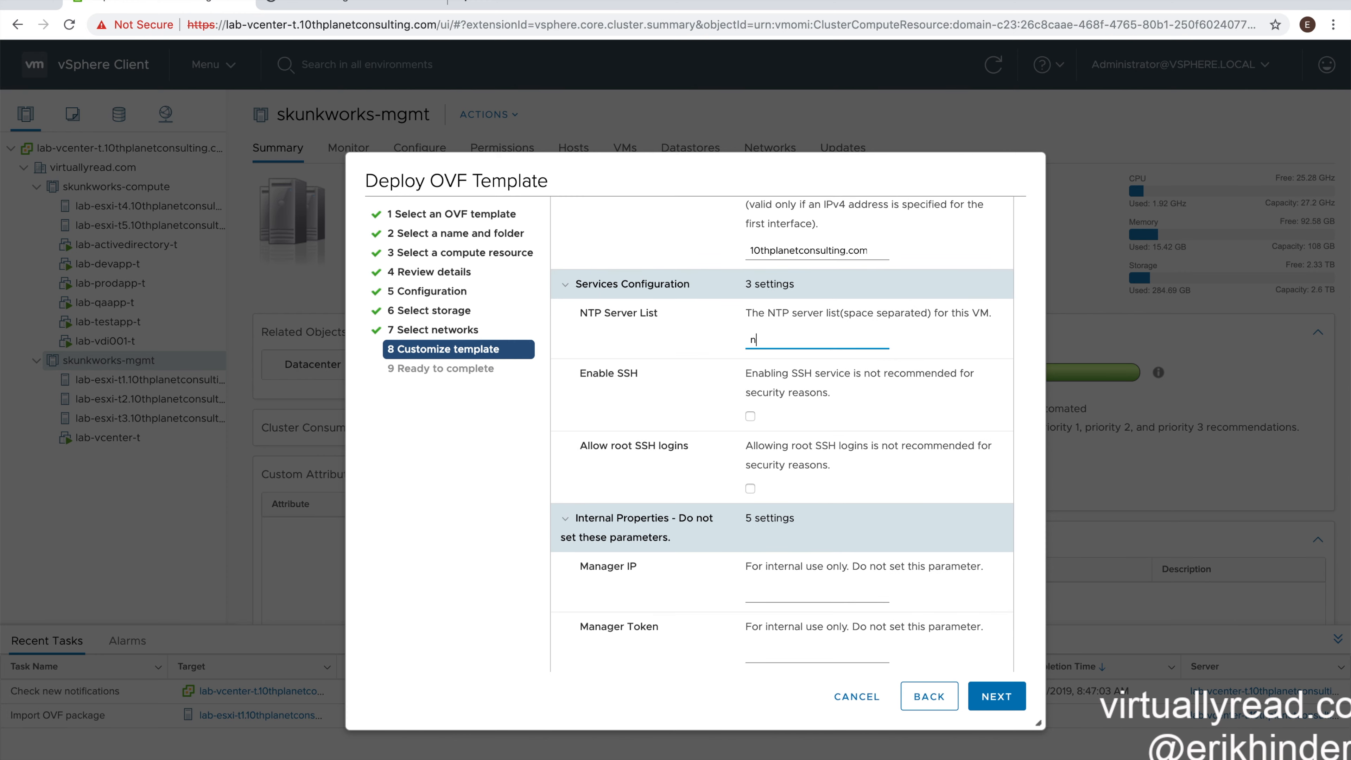
{"action": "type", "text": "tp.pool.org"}
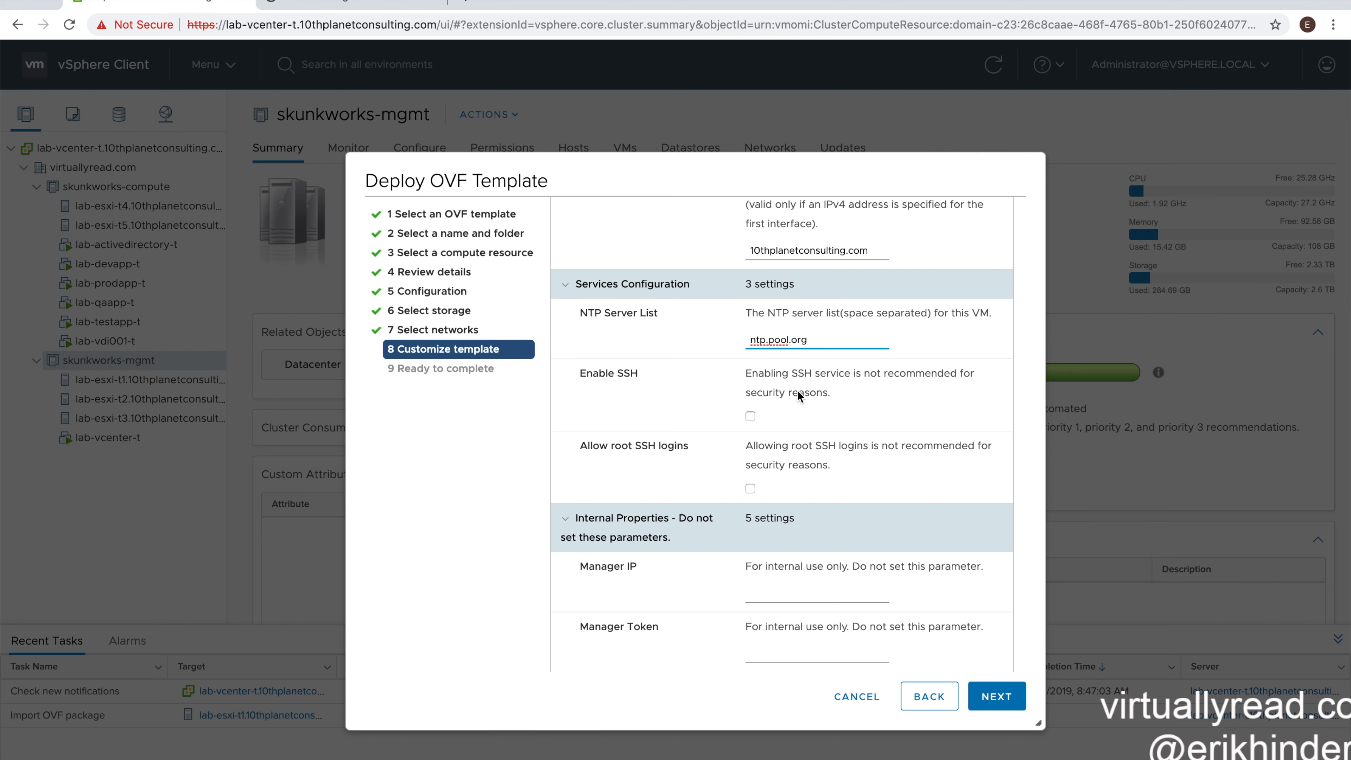
{"action": "left_click", "coordinate": [750, 415]}
{"action": "left_click", "coordinate": [751, 489]}
{"action": "scroll", "coordinate": [819, 501], "scroll_direction": "down", "scroll_amount": 5}
{"action": "scroll", "coordinate": [819, 501], "scroll_direction": "up", "scroll_amount": 3}
{"action": "scroll", "coordinate": [819, 501], "scroll_direction": "up", "scroll_amount": 5}
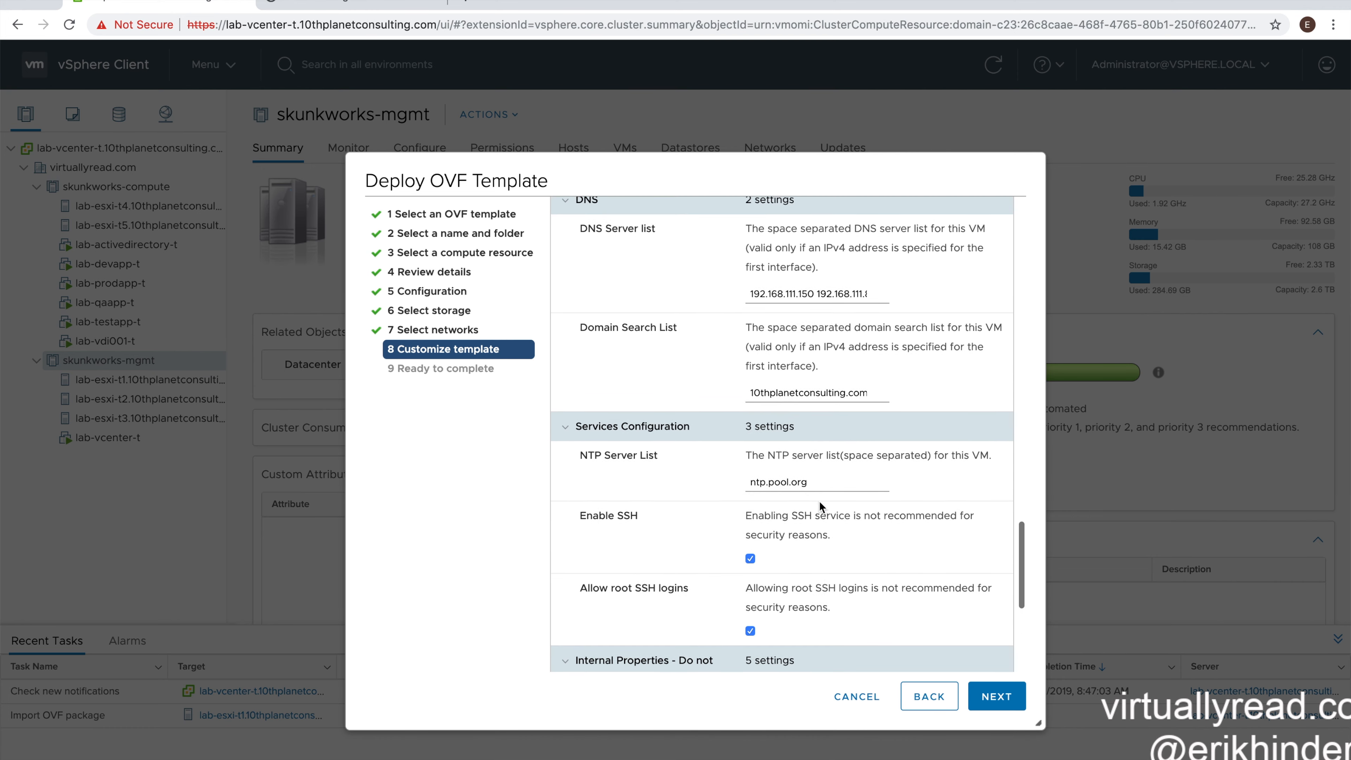
{"action": "left_click", "coordinate": [996, 703]}
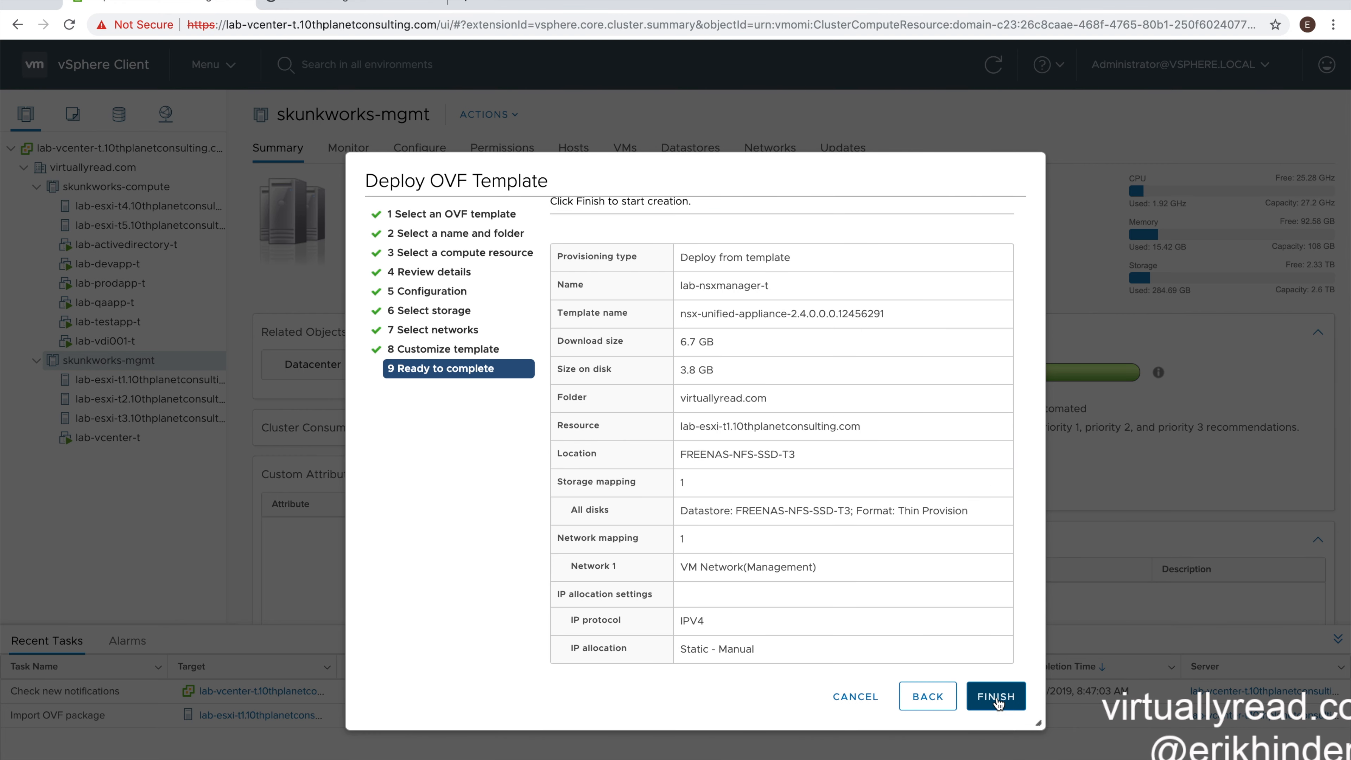
{"action": "left_click", "coordinate": [995, 697]}
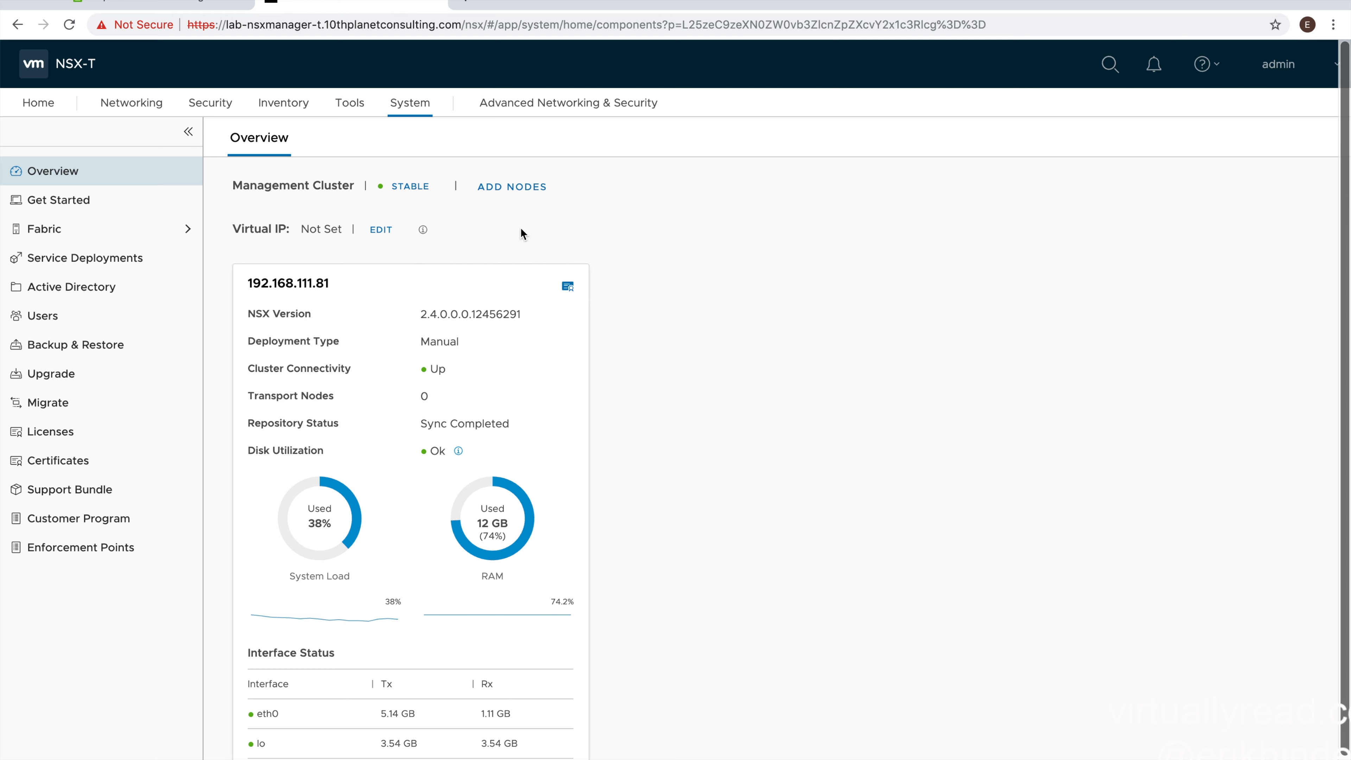
Choose ADD NODES next to Management Cluster on System > Overview
{"action": "left_click", "coordinate": [512, 190]}
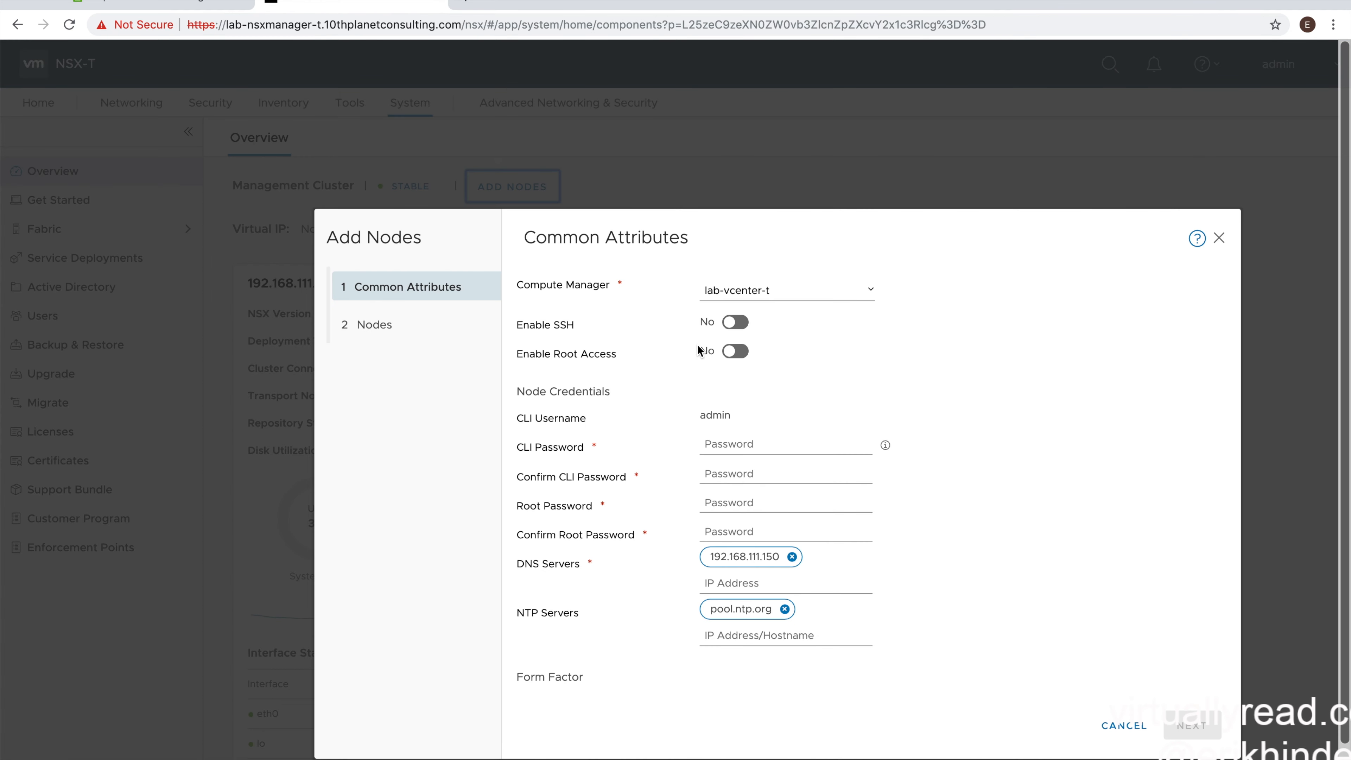
Enable SSH and root access for new nodes and paste the CLI password twice
{"action": "left_click", "coordinate": [738, 322]}
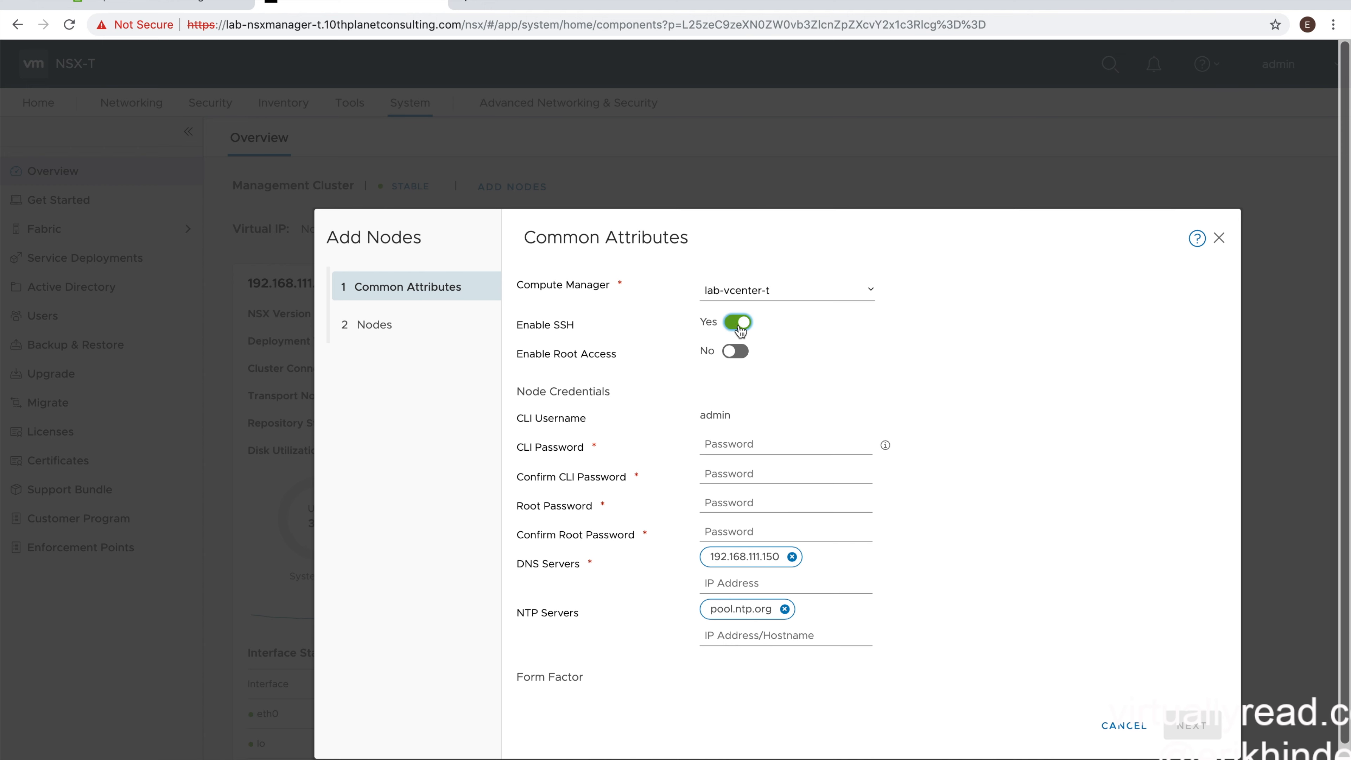
{"action": "left_click", "coordinate": [736, 352]}
{"action": "left_click", "coordinate": [730, 443]}
{"action": "key", "text": "ctrl+v"}
{"action": "left_click", "coordinate": [730, 472]}
{"action": "key", "text": "ctrl+v"}
Paste and confirm the root password and choose the Small form factor
{"action": "left_click", "coordinate": [731, 502]}
{"action": "key", "text": "ctrl+v"}
{"action": "left_click", "coordinate": [729, 532]}
{"action": "key", "text": "ctrl+v"}
{"action": "scroll", "coordinate": [730, 532], "scroll_direction": "down", "scroll_amount": 2}
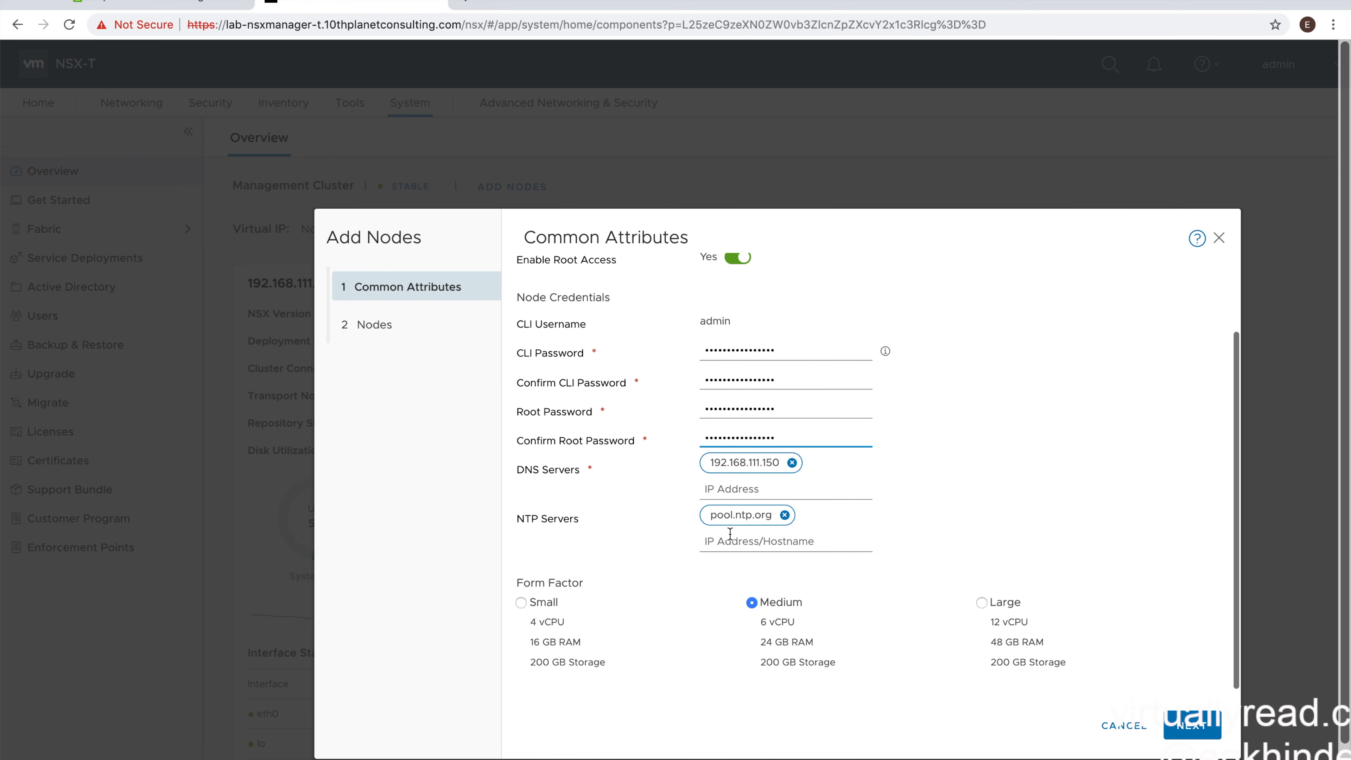
{"action": "left_click", "coordinate": [521, 603]}
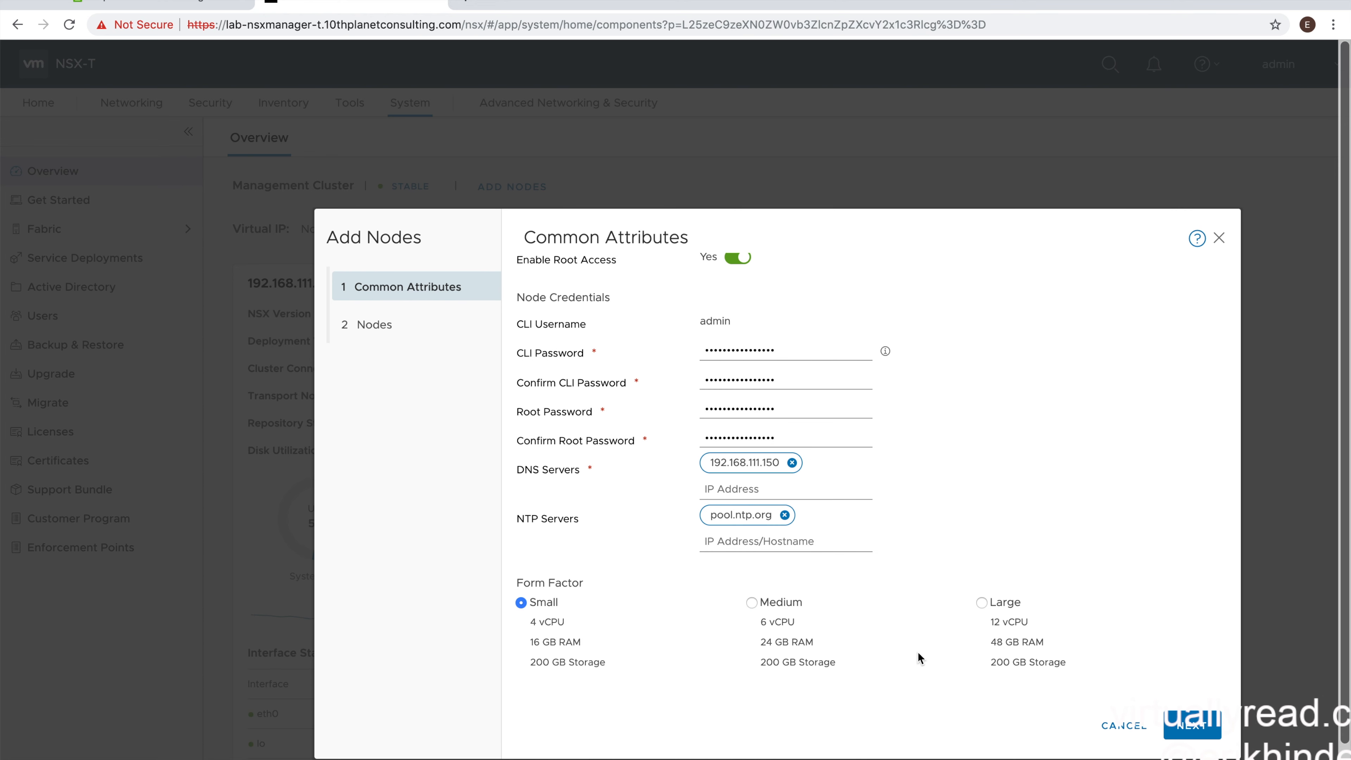
{"action": "left_click", "coordinate": [1191, 724]}
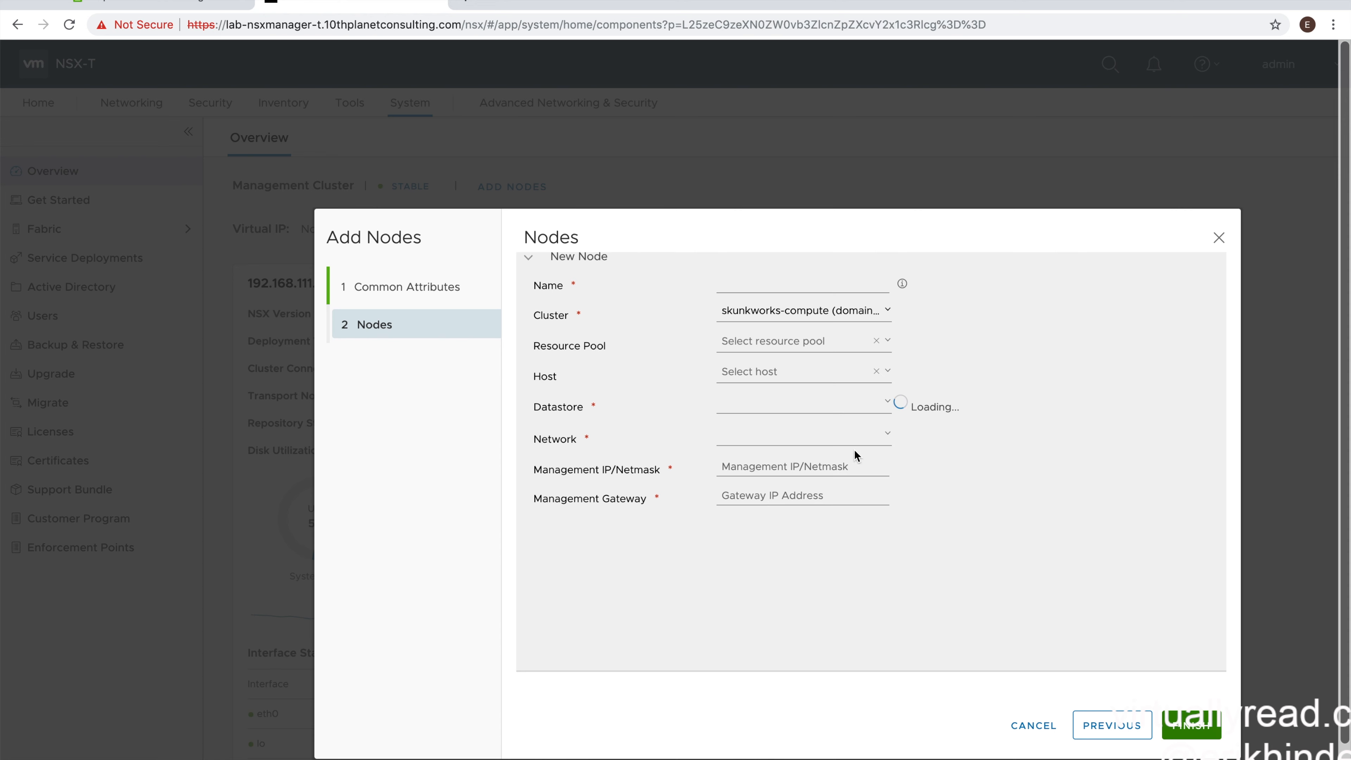
Name the new node lab-nsxmanager-t2
{"action": "left_click", "coordinate": [794, 351]}
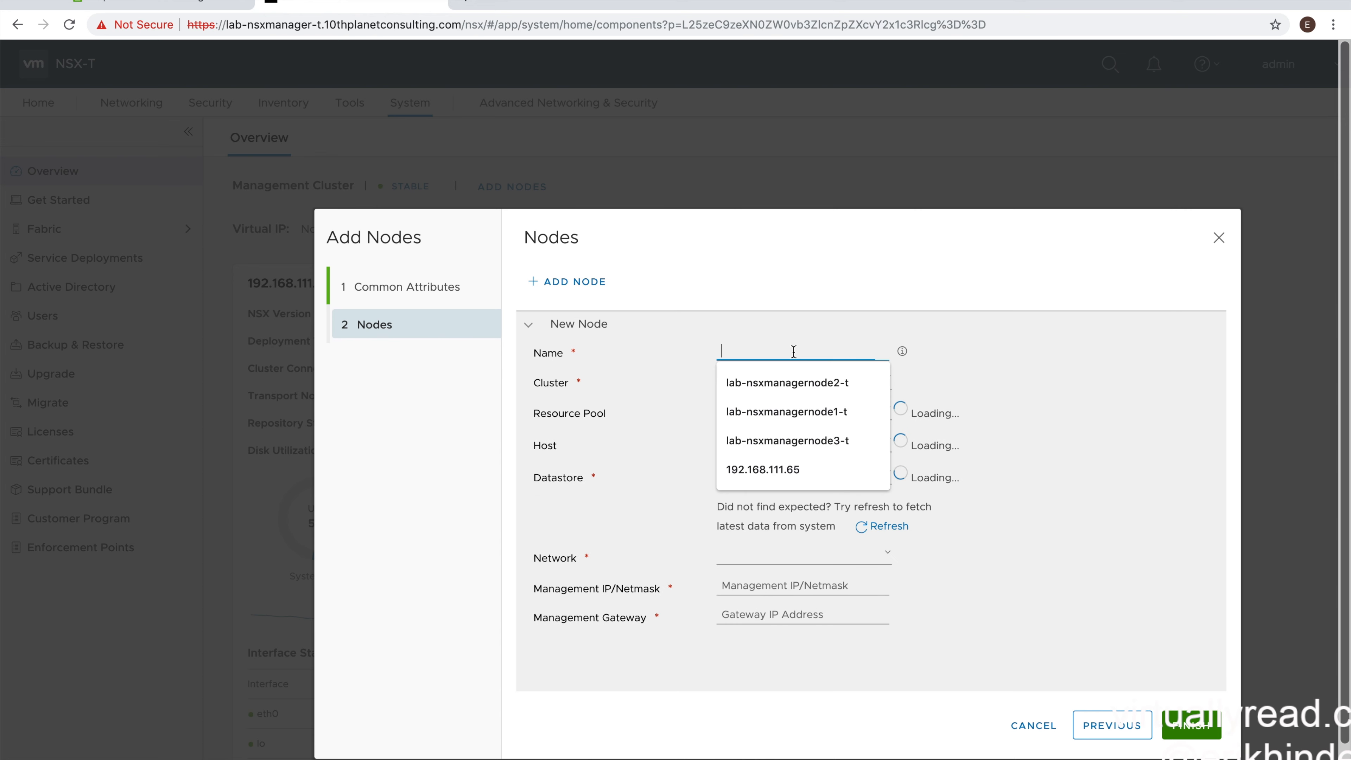
{"action": "left_click", "coordinate": [787, 414]}
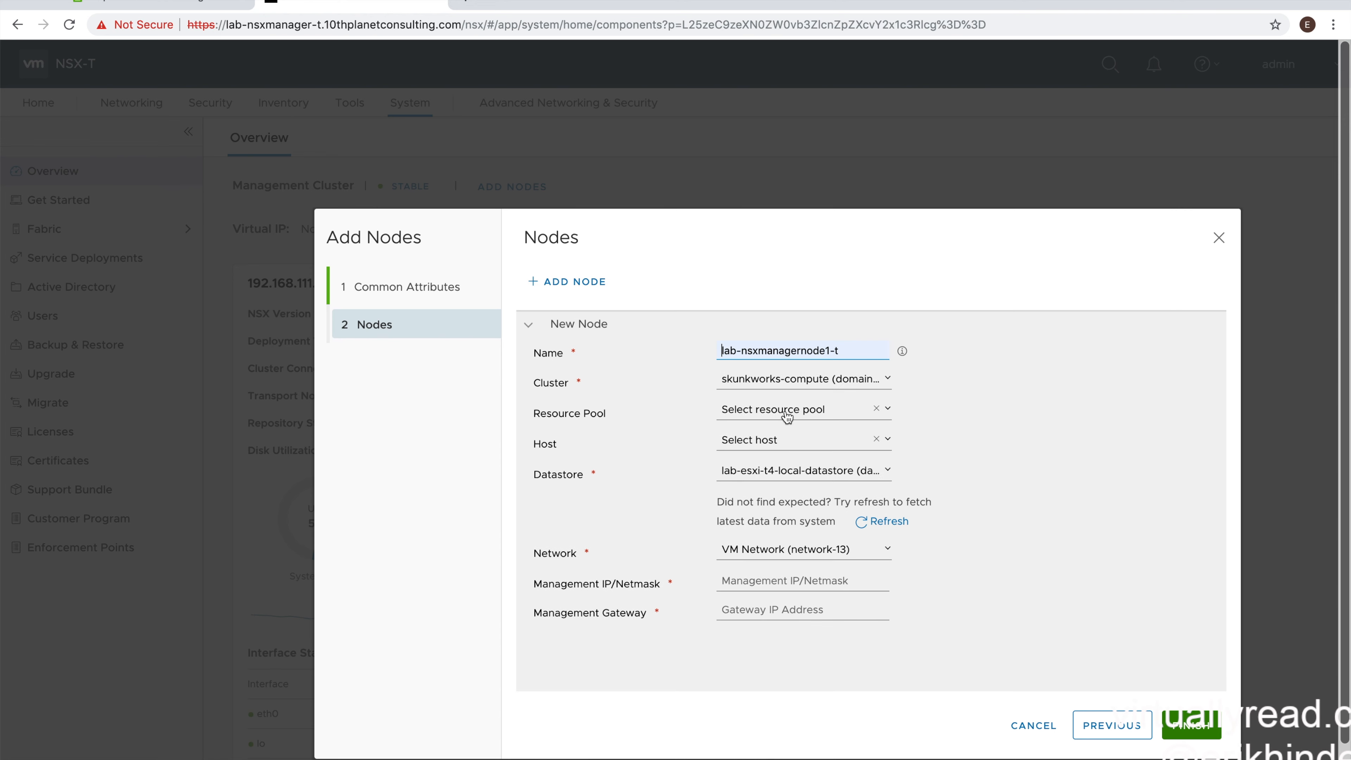
{"action": "left_click", "coordinate": [832, 350]}
{"action": "key", "text": "BackSpace"}
{"action": "key", "text": "BackSpace"}
{"action": "key", "text": "BackSpace"}
{"action": "key", "text": "BackSpace"}
{"action": "key", "text": "BackSpace"}
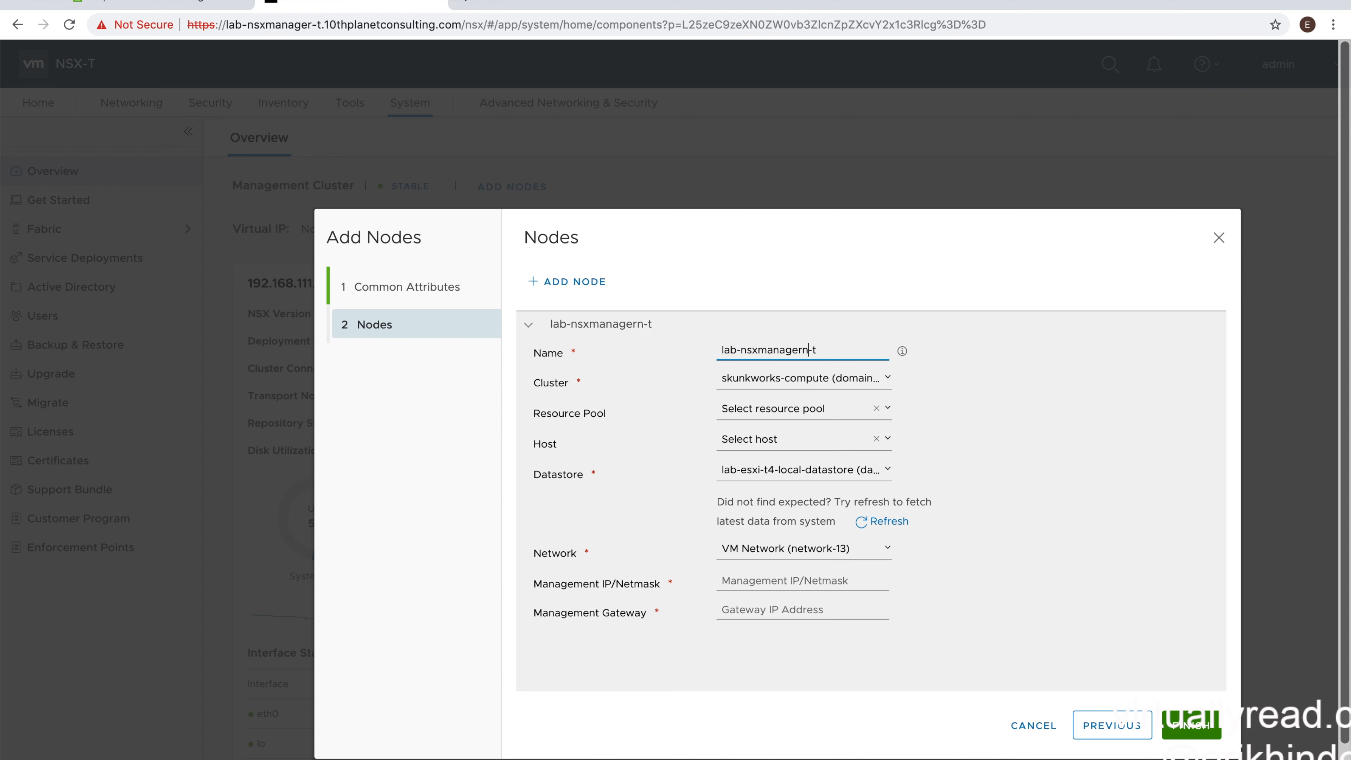
{"action": "type", "text": "2"}
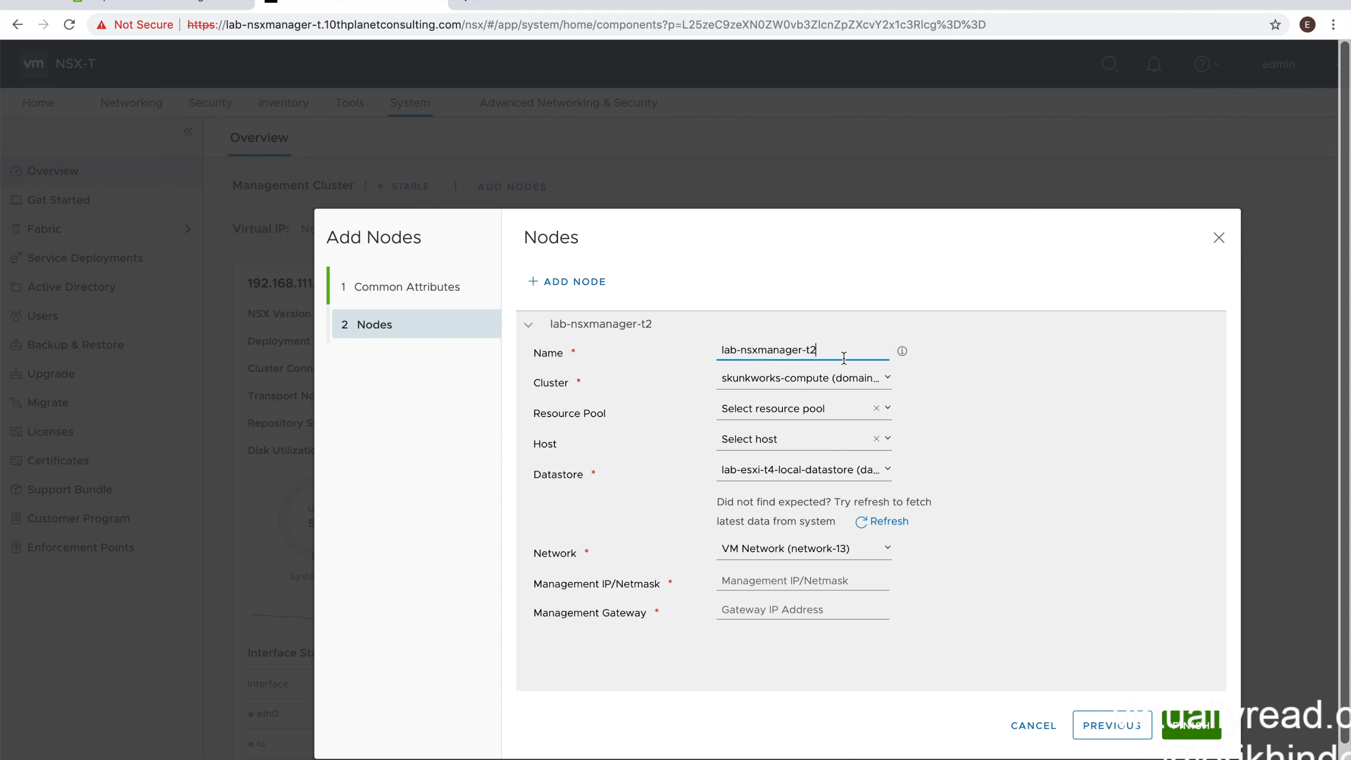
Place the node in cluster skunkworks-mgmt, Resources pool, on VM Network(Management)
{"action": "left_click", "coordinate": [828, 390]}
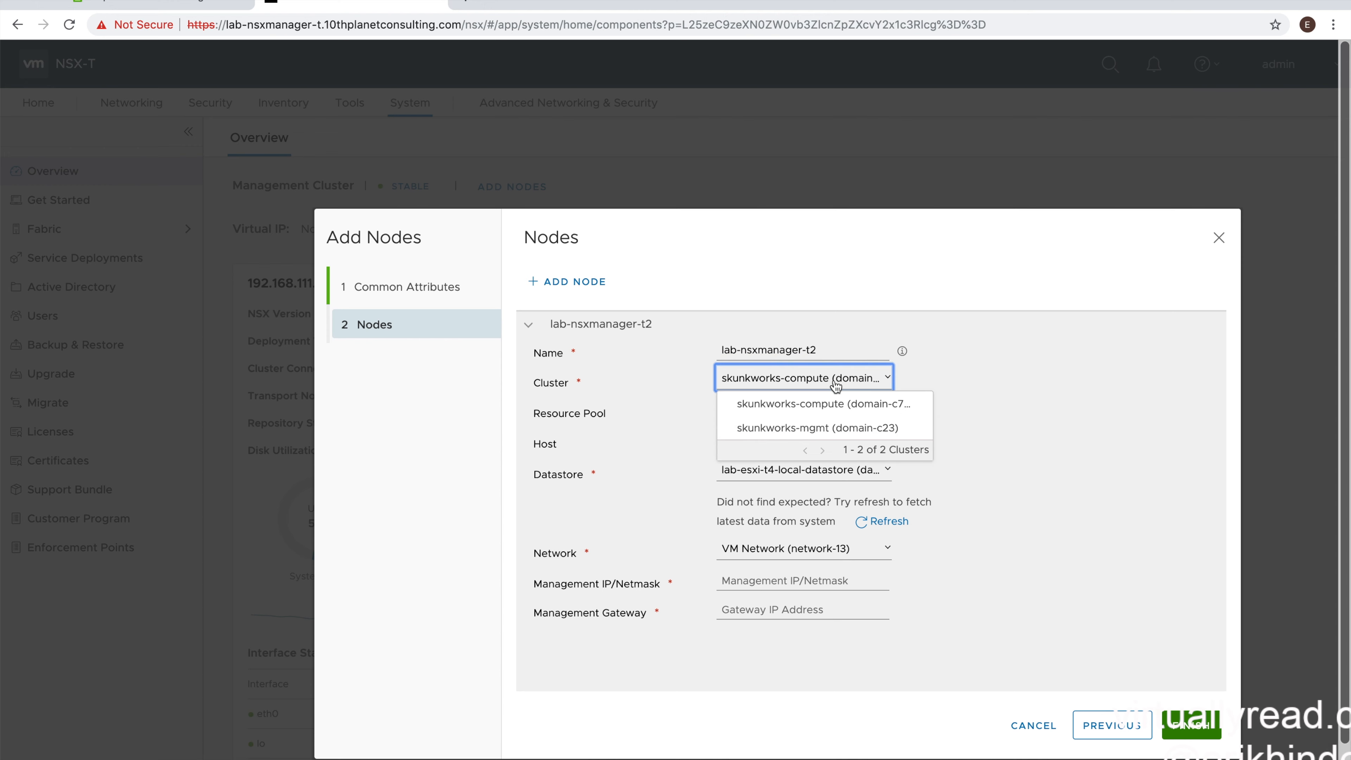
{"action": "left_click", "coordinate": [814, 425]}
{"action": "left_click", "coordinate": [817, 442]}
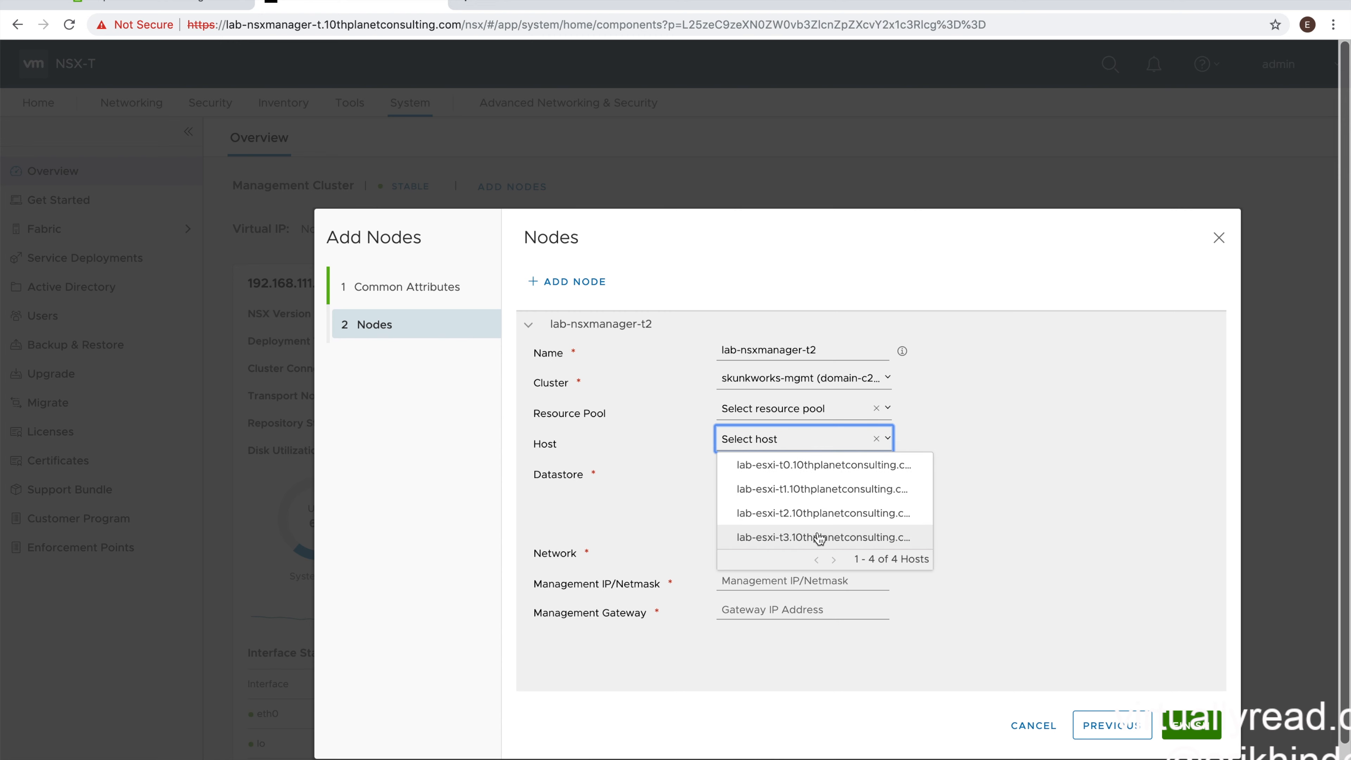
{"action": "left_click", "coordinate": [888, 409]}
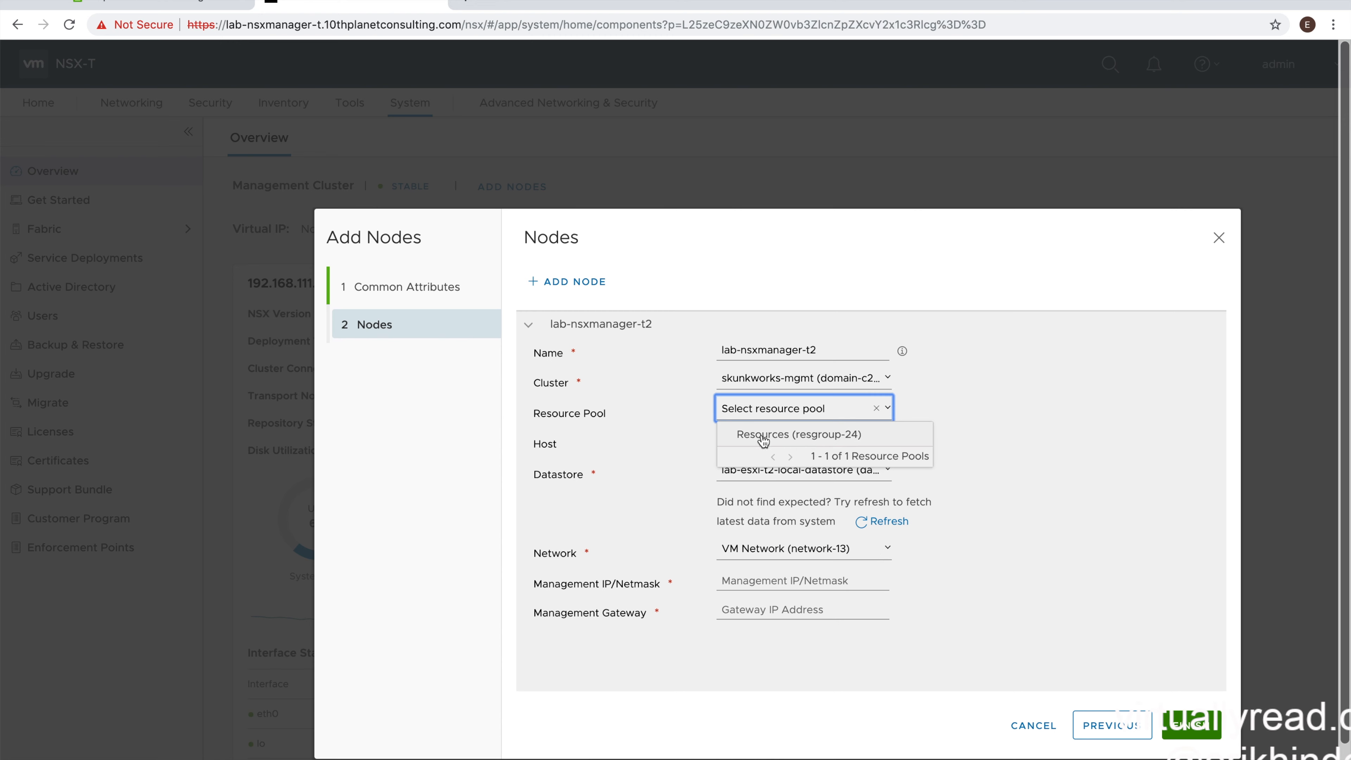
{"action": "left_click", "coordinate": [828, 436]}
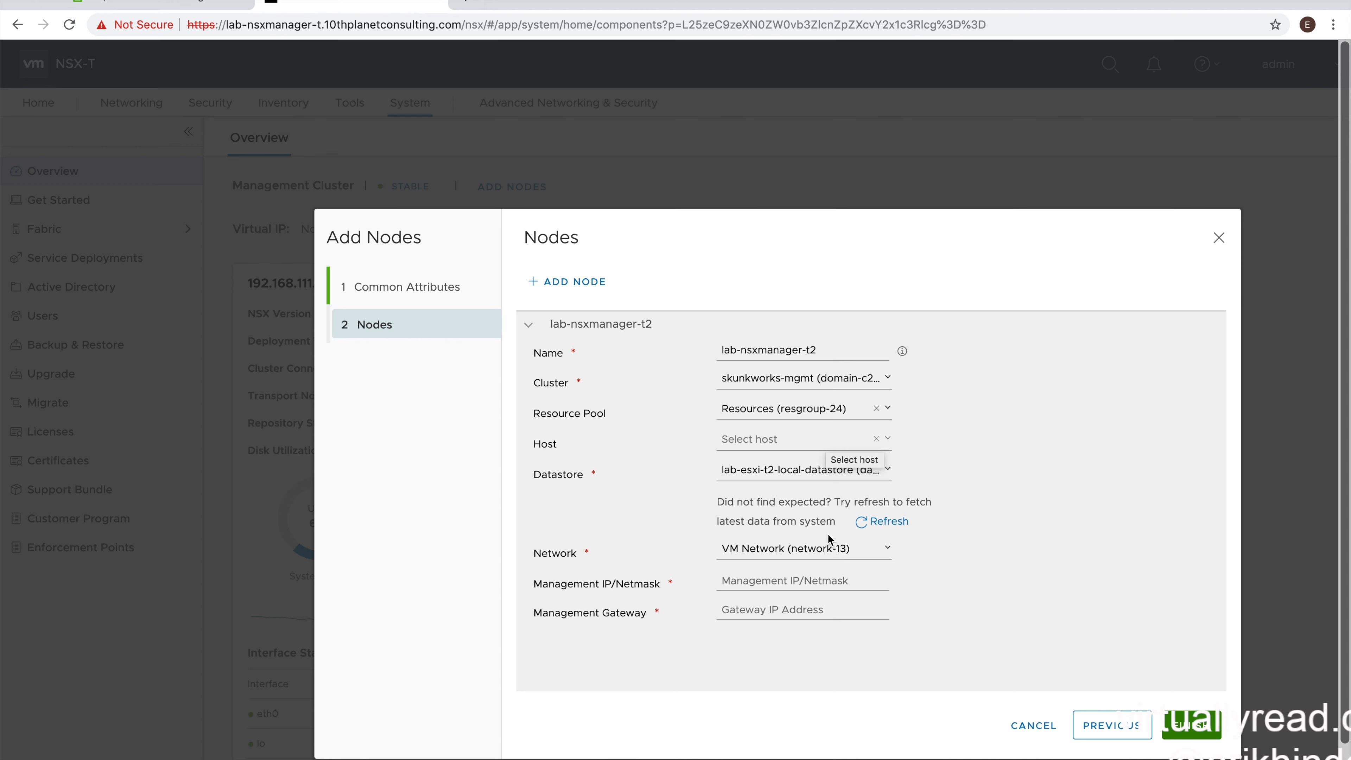
{"action": "left_click", "coordinate": [819, 551]}
{"action": "left_click", "coordinate": [808, 643]}
Give the node IP 192.168.111.82/24 and gateway 192.168.111.1, then finish
{"action": "left_click", "coordinate": [799, 584]}
{"action": "type", "text": "192.16"}
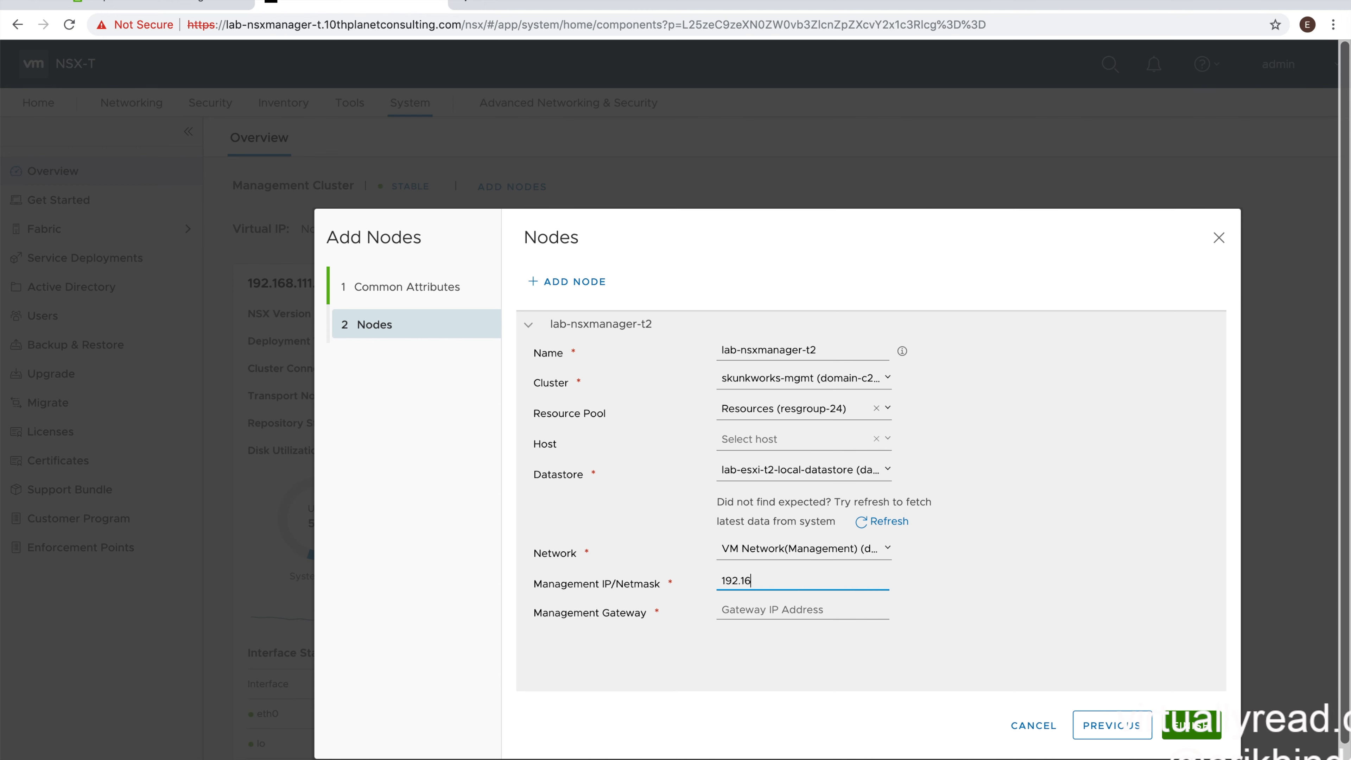
{"action": "type", "text": "8."}
{"action": "type", "text": "111"}
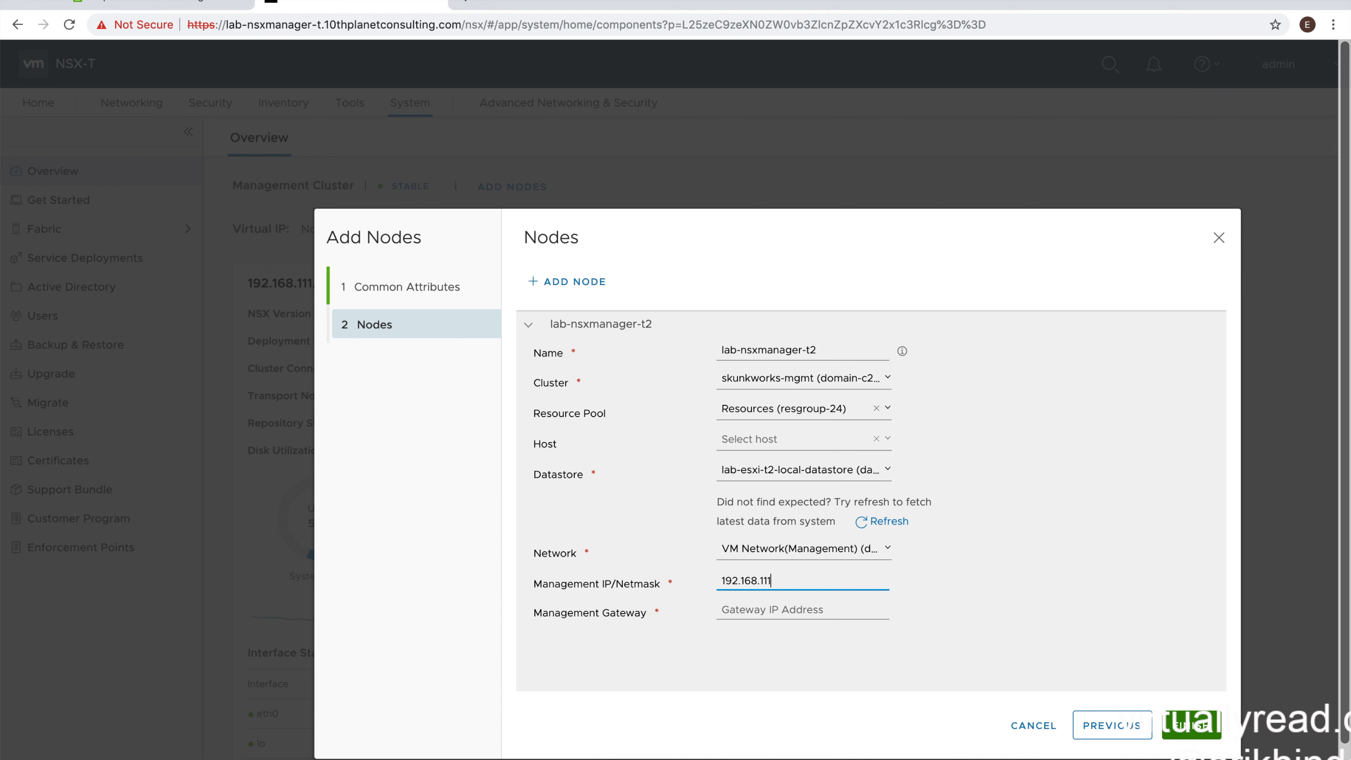
{"action": "type", "text": ".82/24"}
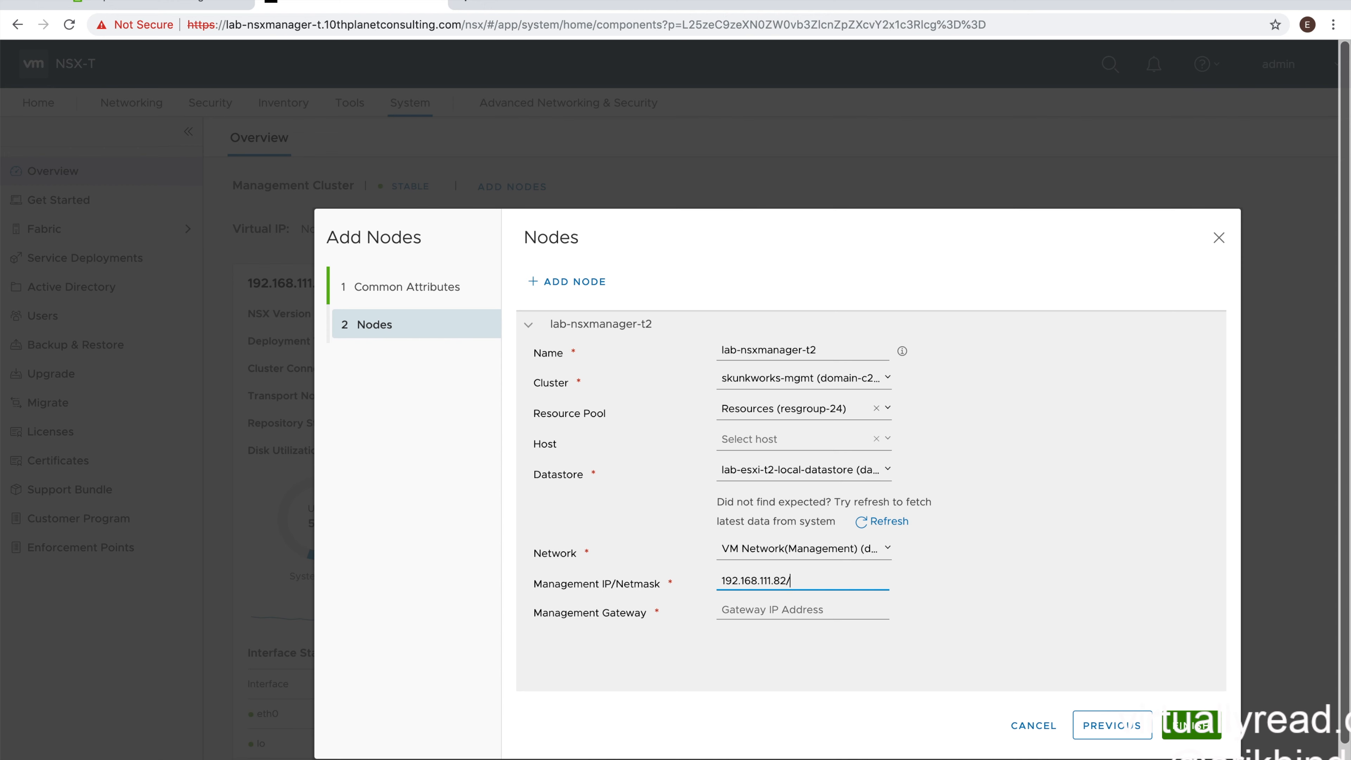
{"action": "left_click", "coordinate": [804, 610]}
{"action": "type", "text": "192"}
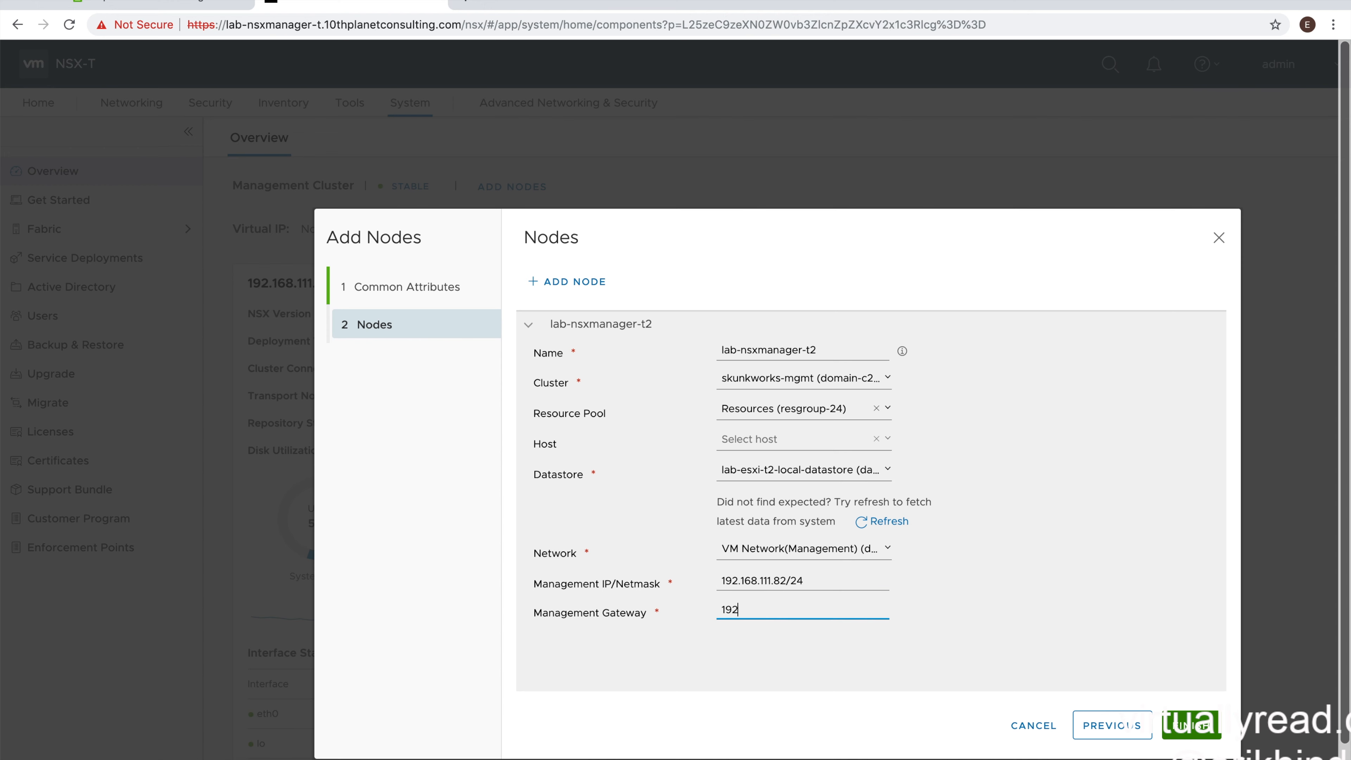
{"action": "type", "text": ".168.111.1"}
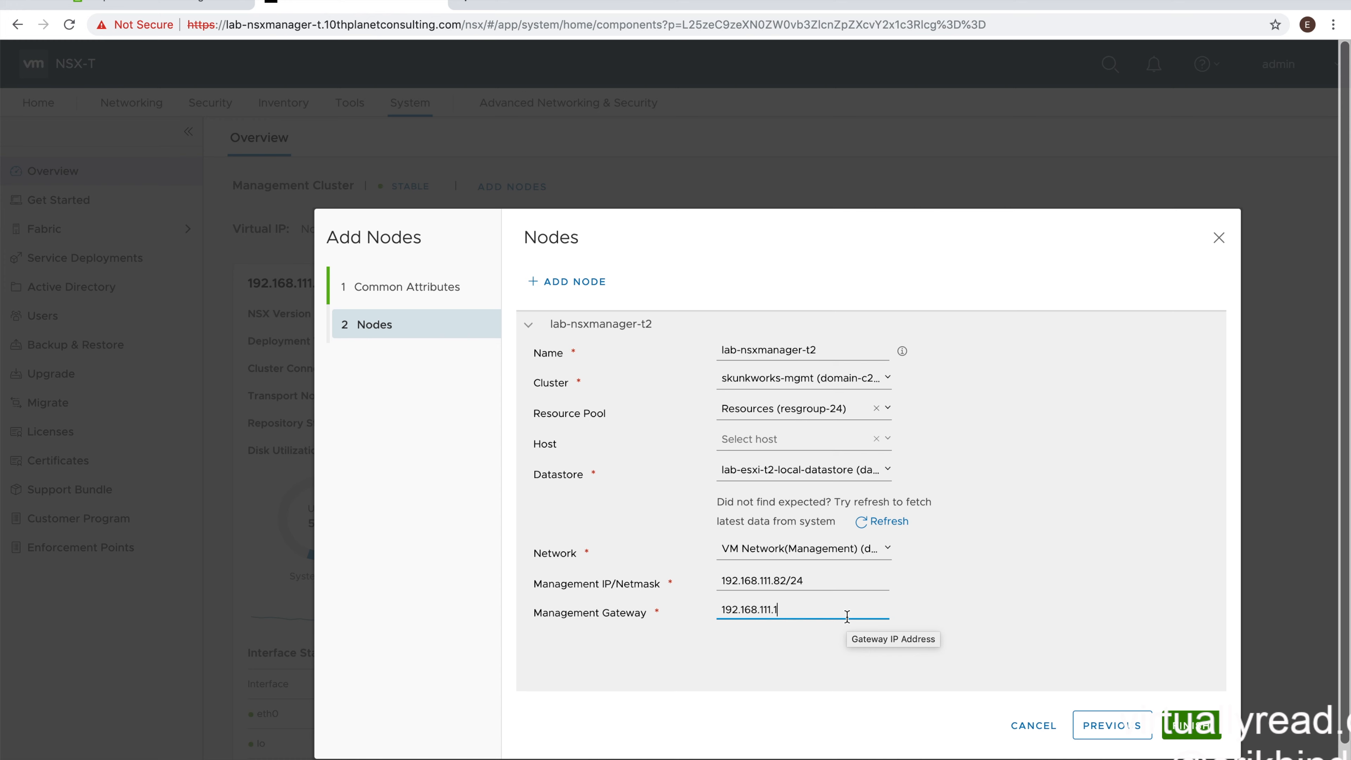
{"action": "left_click", "coordinate": [1191, 727]}
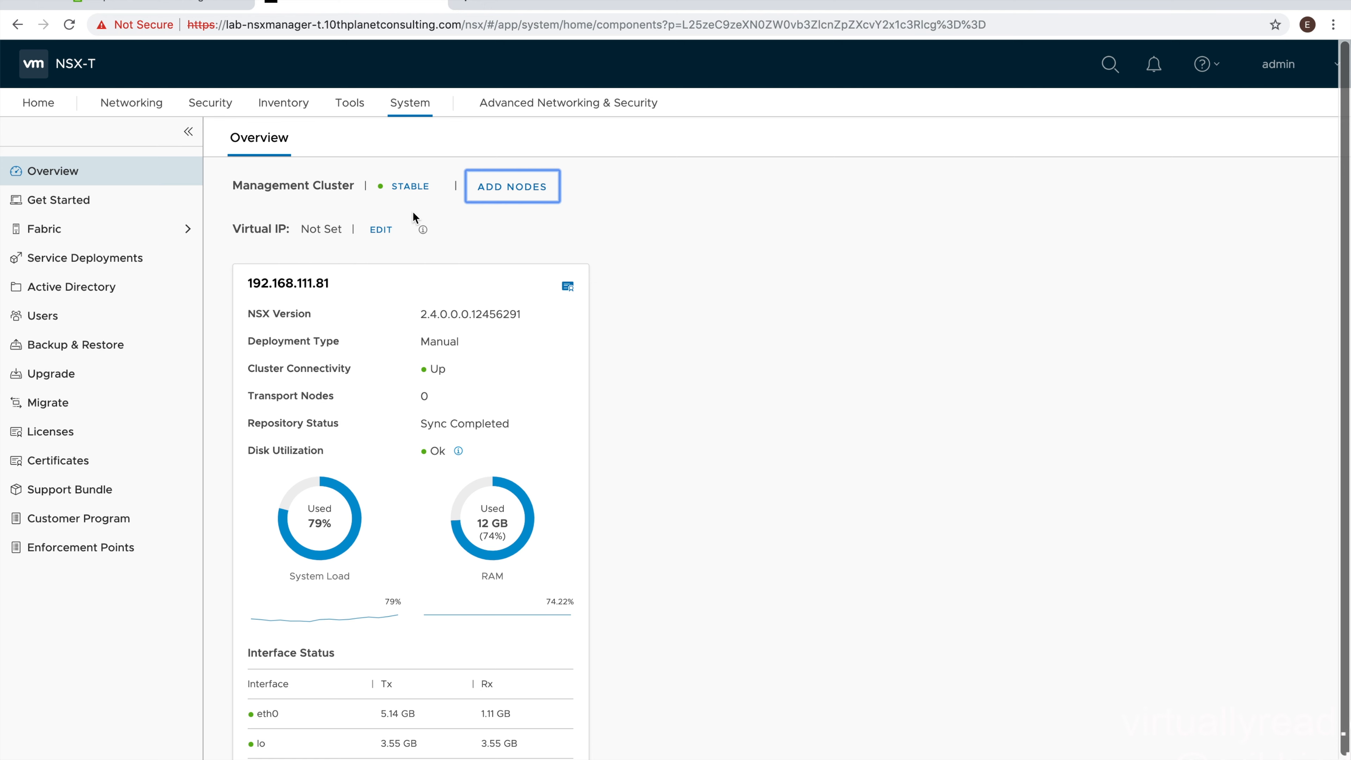
Reload the System > Overview page so lab-nsxmanager-t2 shows Deployment In Progress
{"action": "left_click", "coordinate": [506, 230]}
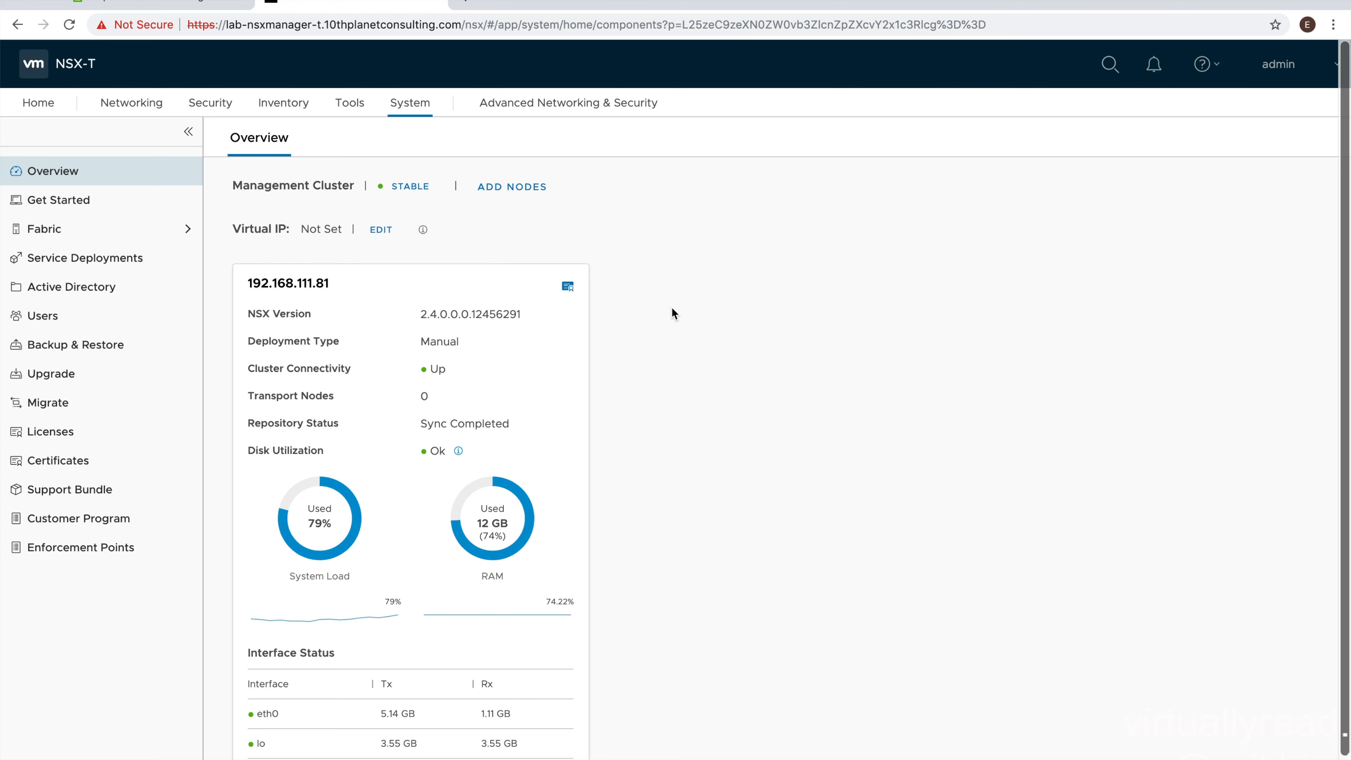
{"action": "left_click", "coordinate": [68, 25]}
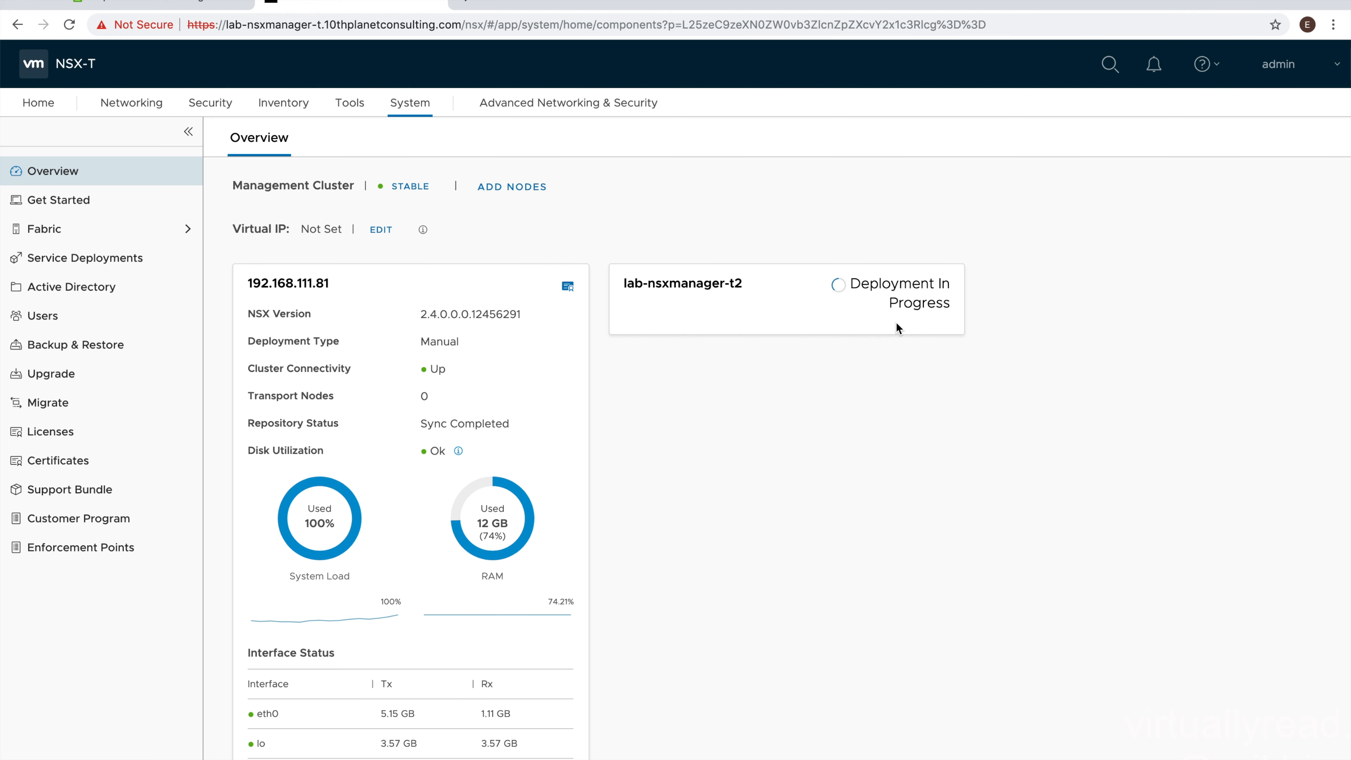
Start adding a manager node on lab-vcenter-t with SSH and root access enabled
{"action": "left_click", "coordinate": [508, 191]}
{"action": "left_click", "coordinate": [746, 298]}
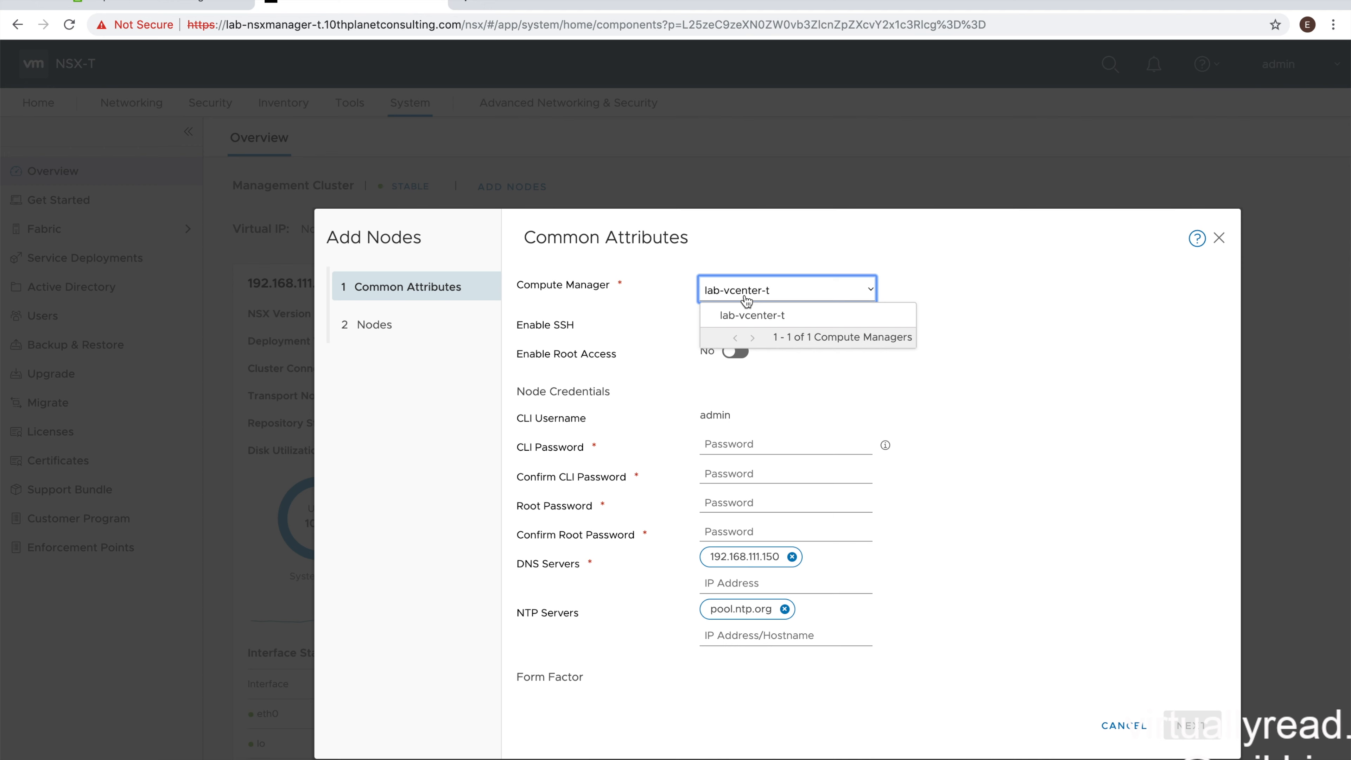
{"action": "left_click", "coordinate": [746, 300]}
{"action": "left_click", "coordinate": [740, 323]}
{"action": "left_click", "coordinate": [738, 350]}
Enter and confirm the CLI and root passwords, choose the Small form factor, and continue
{"action": "left_click", "coordinate": [730, 442]}
{"action": "key", "text": "super+v"}
{"action": "left_click", "coordinate": [722, 477]}
{"action": "key", "text": "super+v"}
{"action": "left_click", "coordinate": [718, 503]}
{"action": "key", "text": "super+v"}
{"action": "left_click", "coordinate": [718, 531]}
{"action": "key", "text": "super+v"}
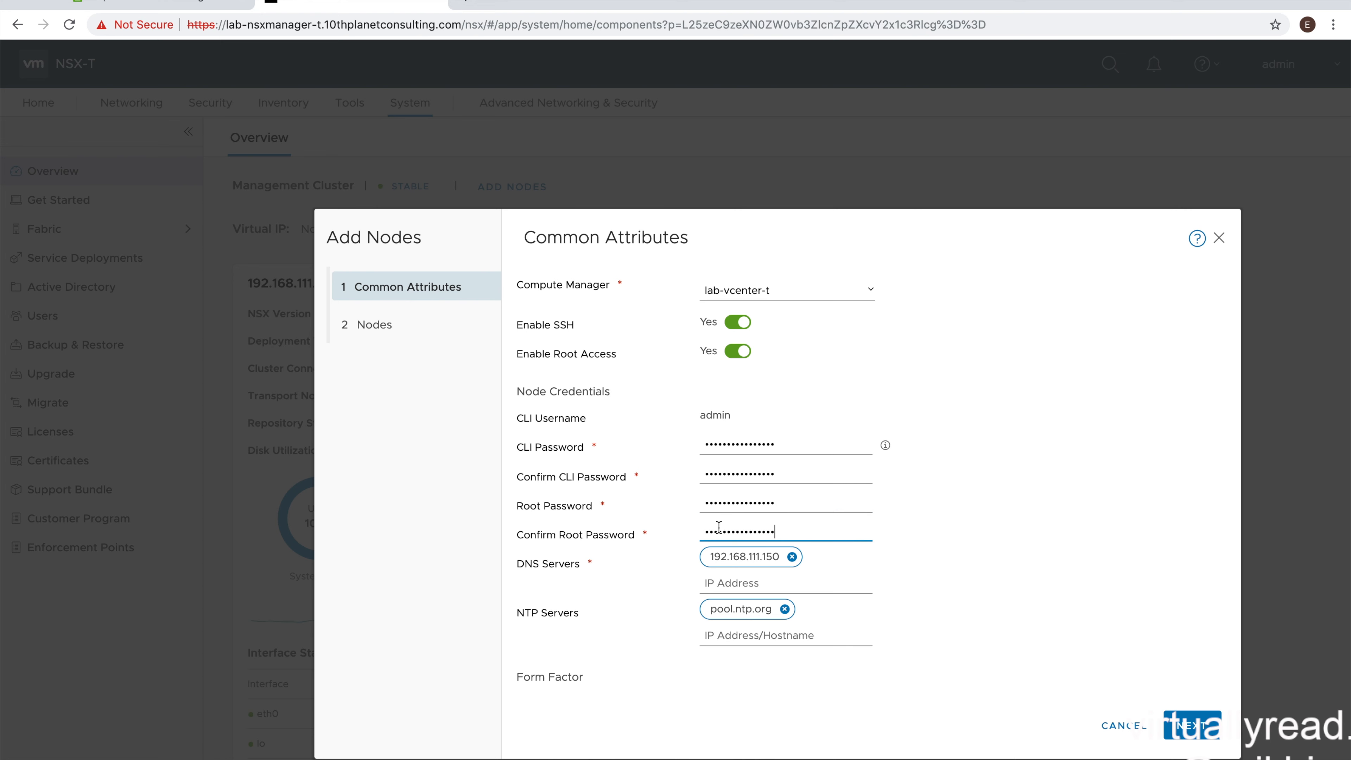
{"action": "scroll", "coordinate": [718, 532], "scroll_direction": "down", "scroll_amount": 2}
{"action": "left_click", "coordinate": [520, 602]}
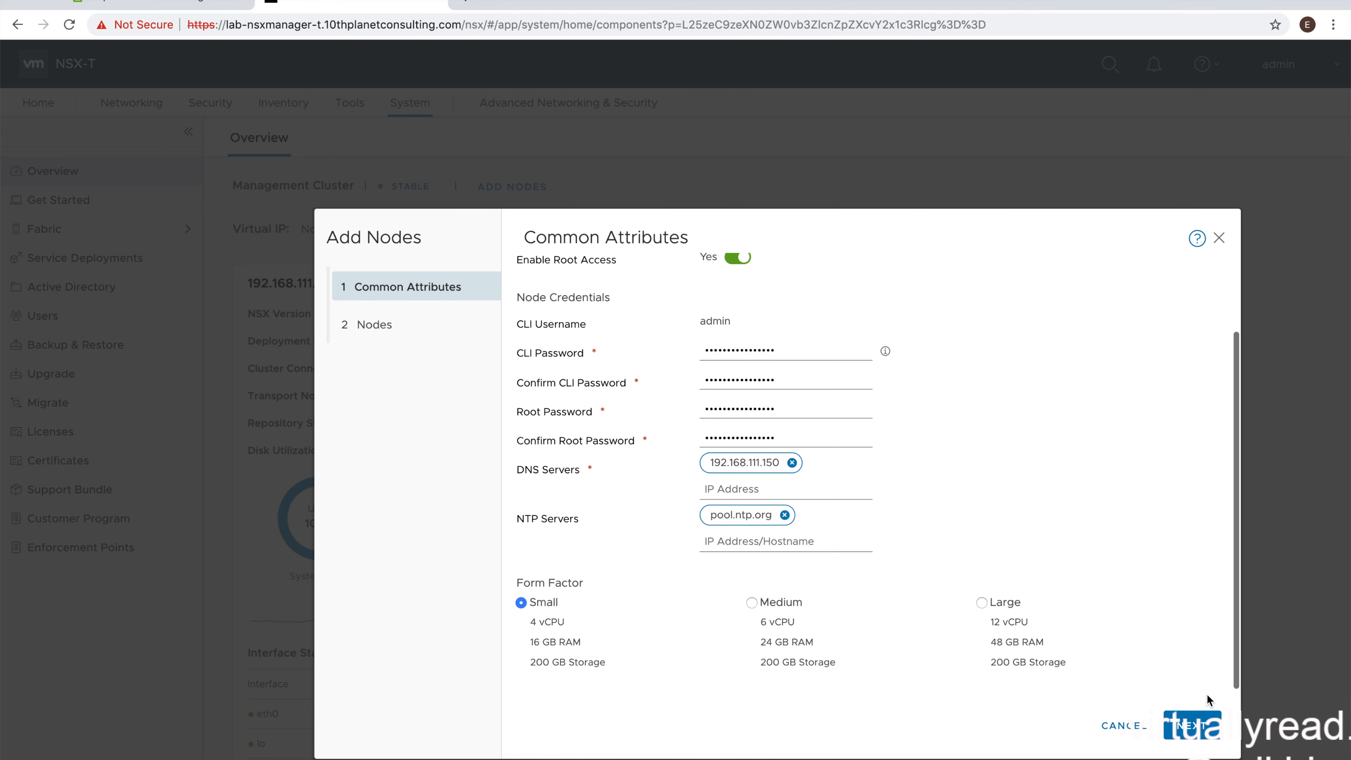
{"action": "left_click", "coordinate": [1203, 729]}
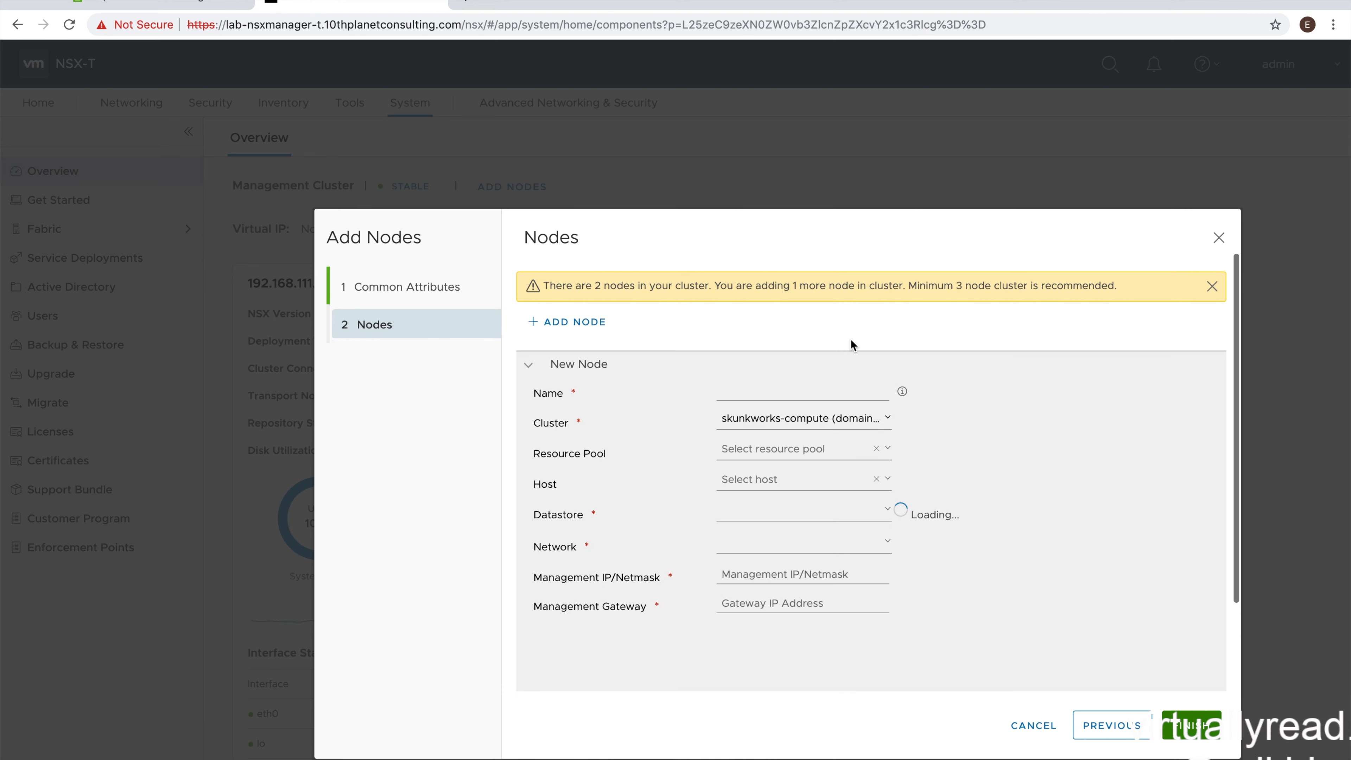
Name the new node lab-nsxmanager-t3
{"action": "left_click", "coordinate": [789, 393]}
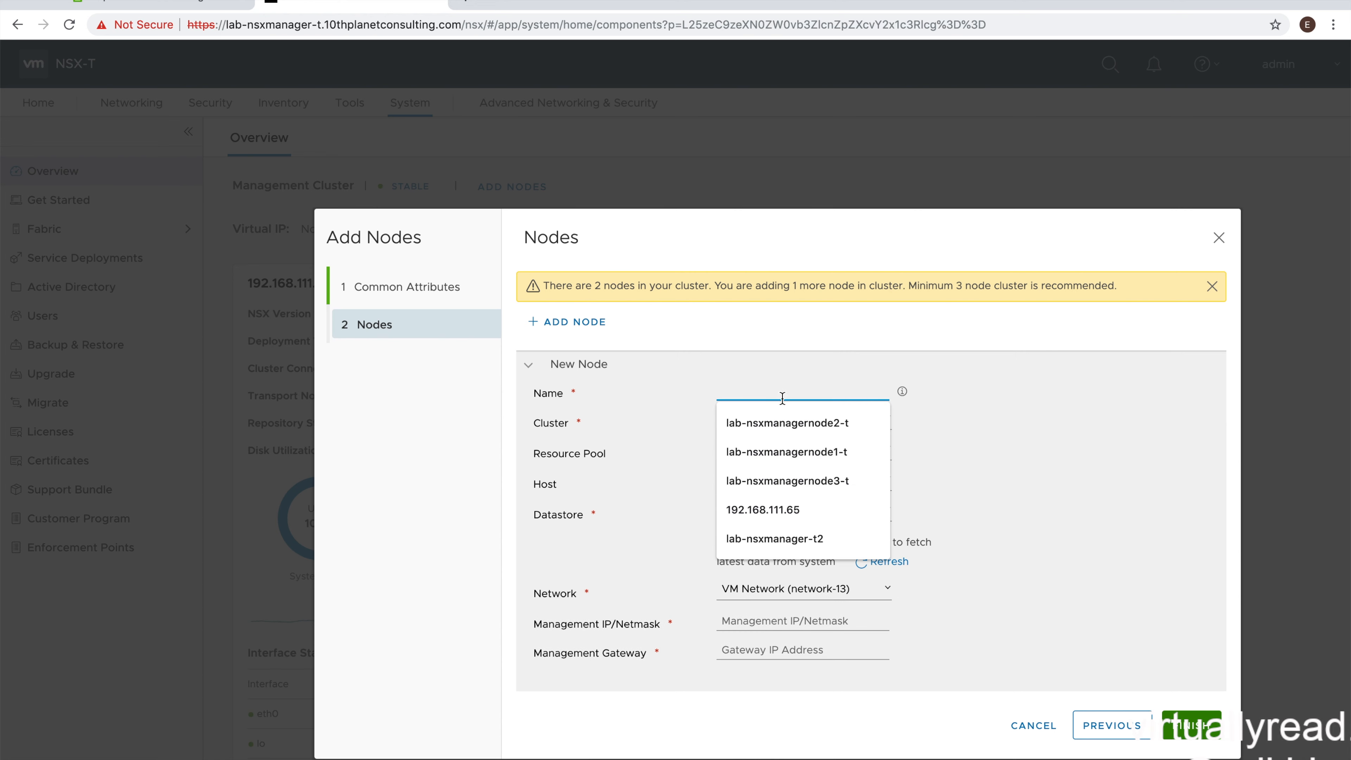
{"action": "left_click", "coordinate": [793, 540]}
{"action": "key", "text": "BackSpace"}
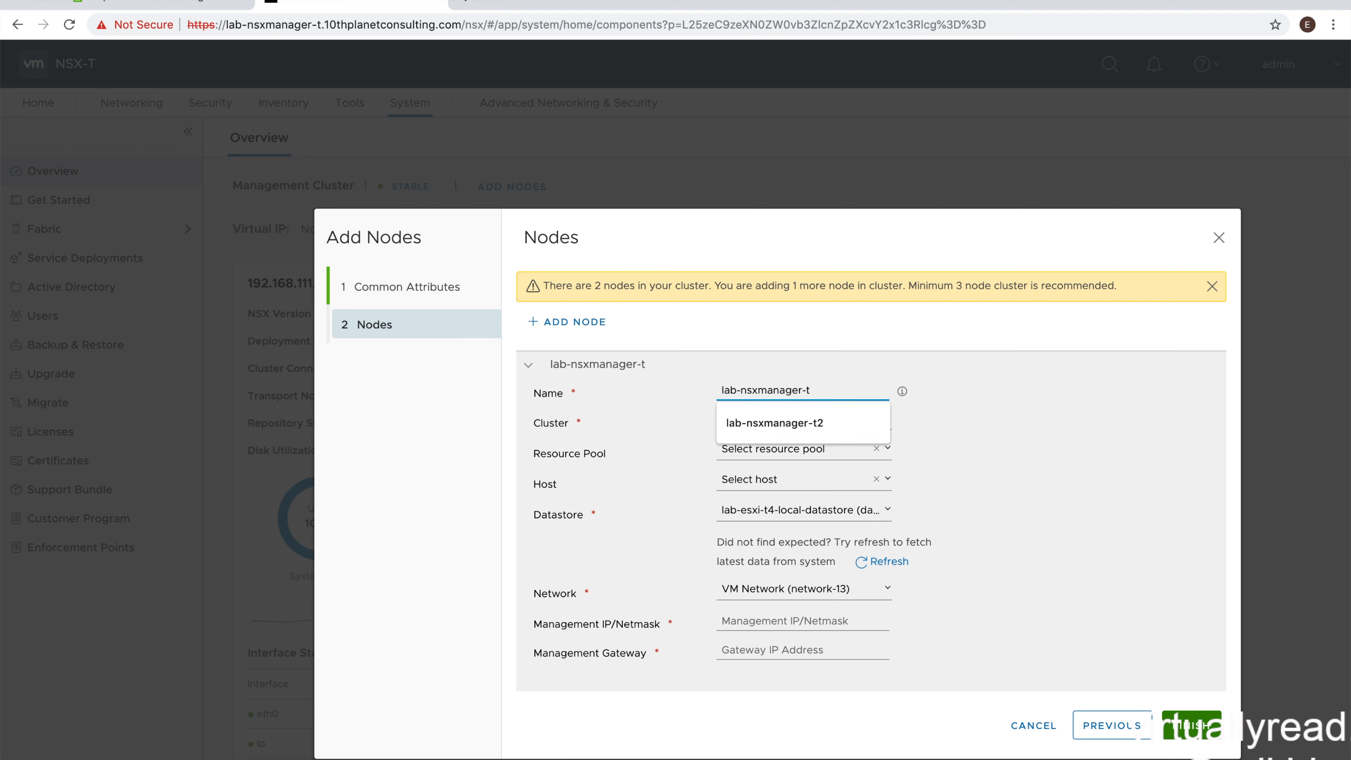
{"action": "type", "text": "3"}
Place the node on skunkworks-mgmt, Resources pool, FREENAS-NFS-SSD-T3 datastore, and VM Network(Management)
{"action": "left_click", "coordinate": [824, 423]}
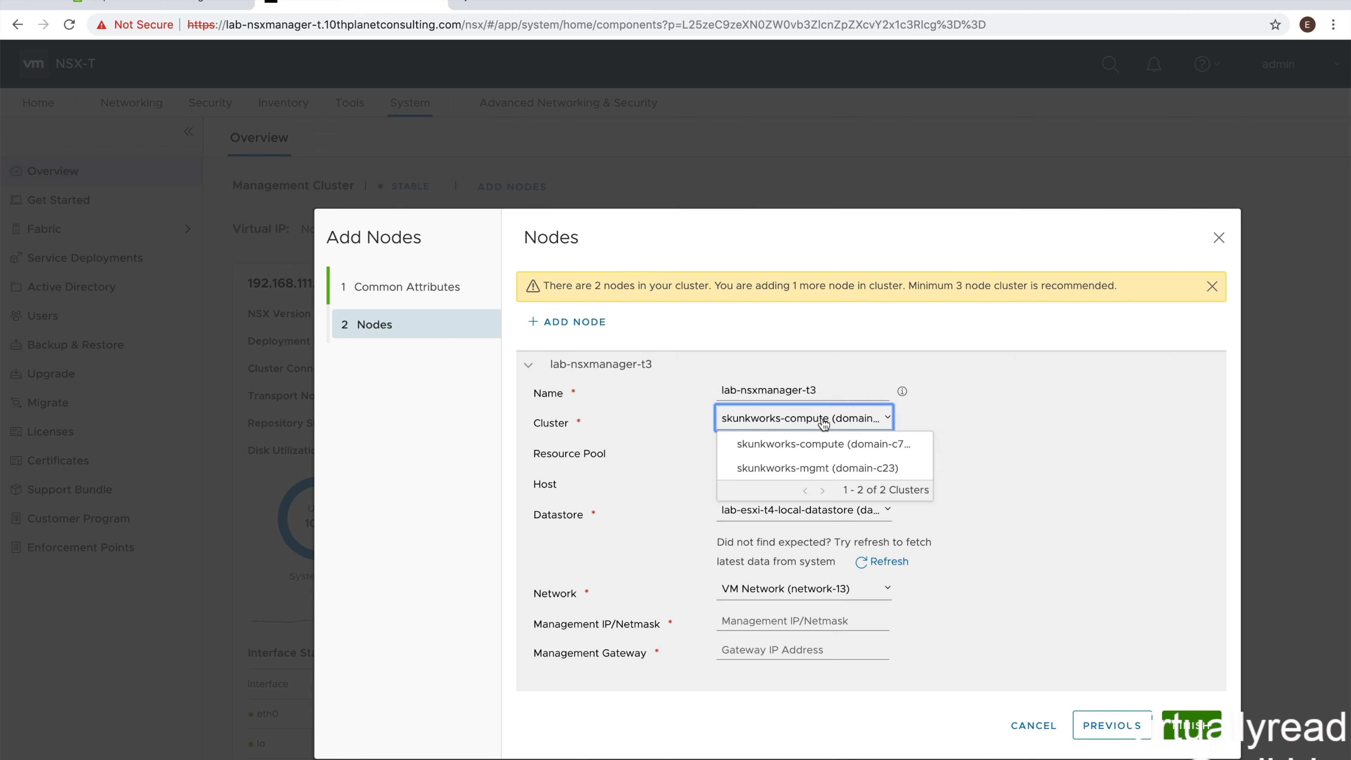
{"action": "left_click", "coordinate": [809, 466]}
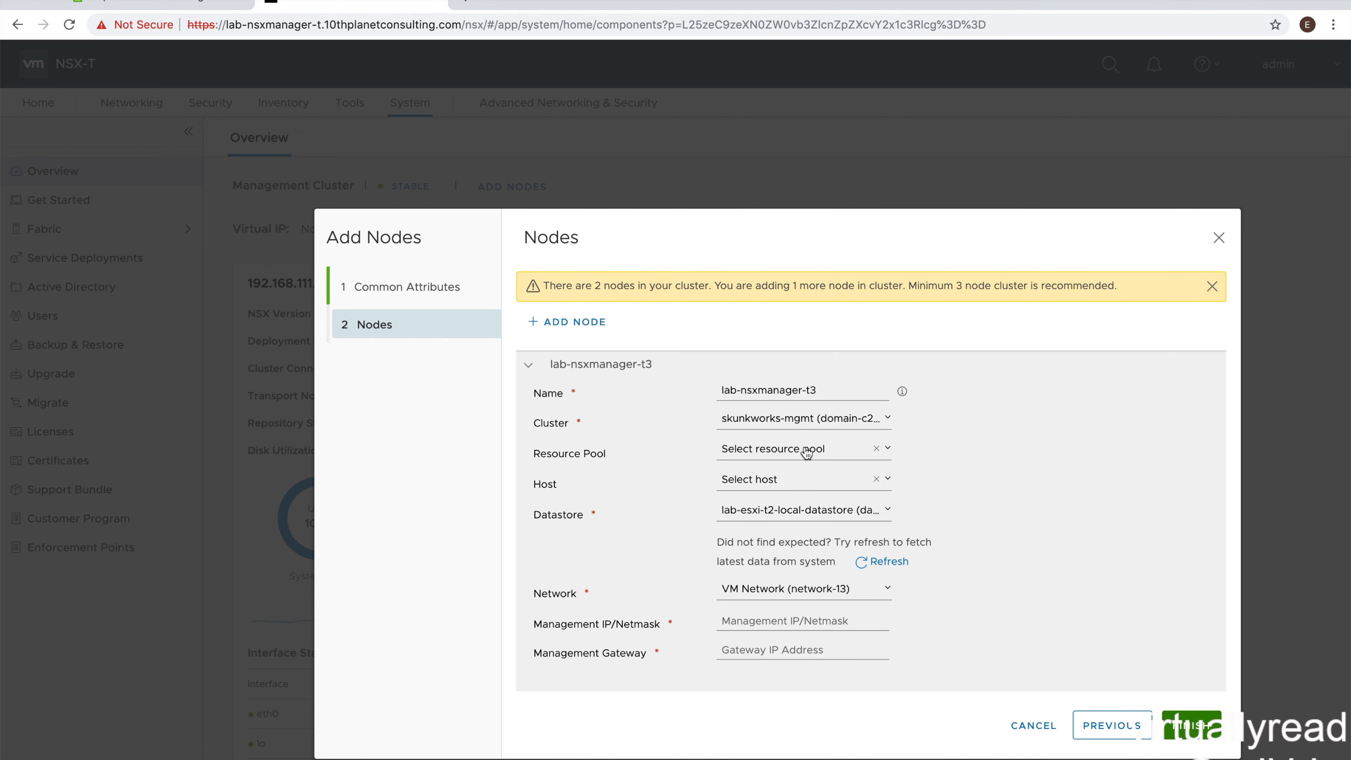
{"action": "left_click", "coordinate": [807, 451]}
{"action": "left_click", "coordinate": [800, 476]}
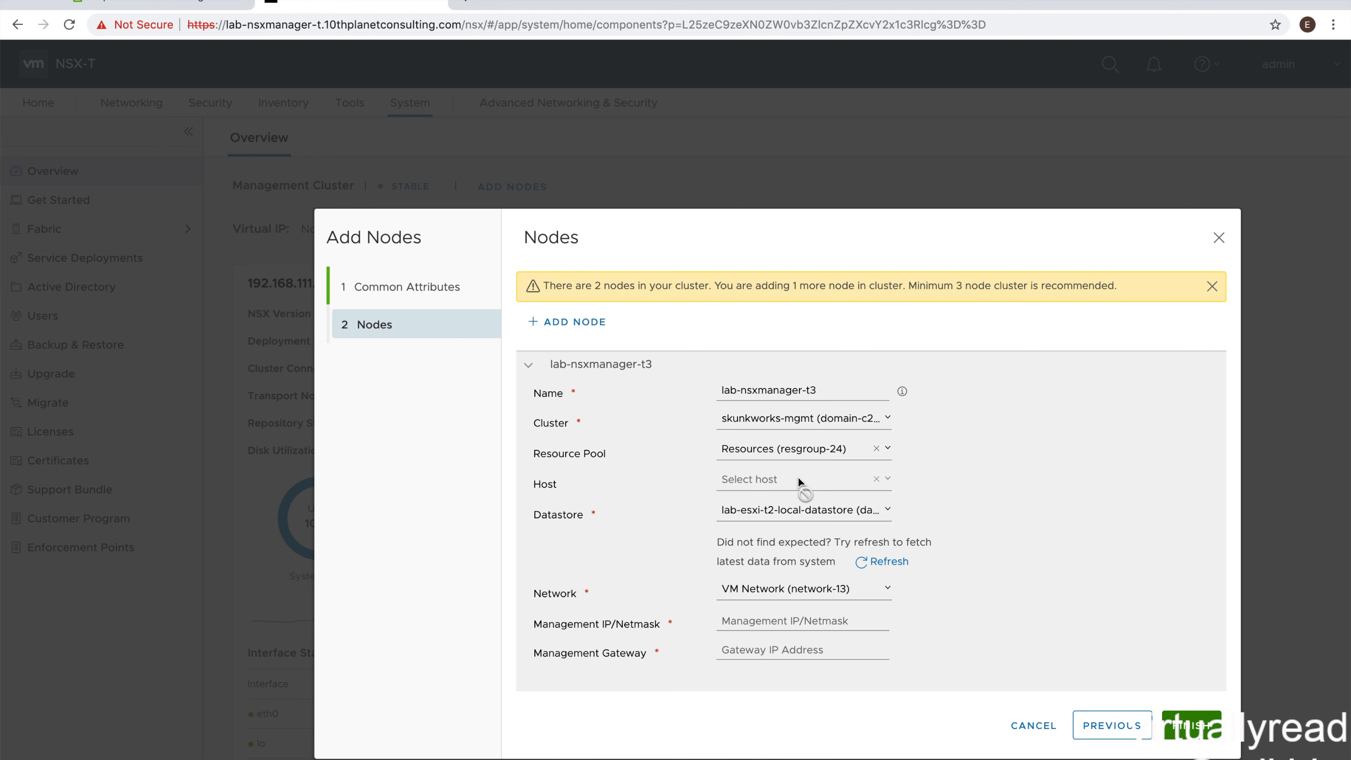
{"action": "left_click", "coordinate": [804, 515]}
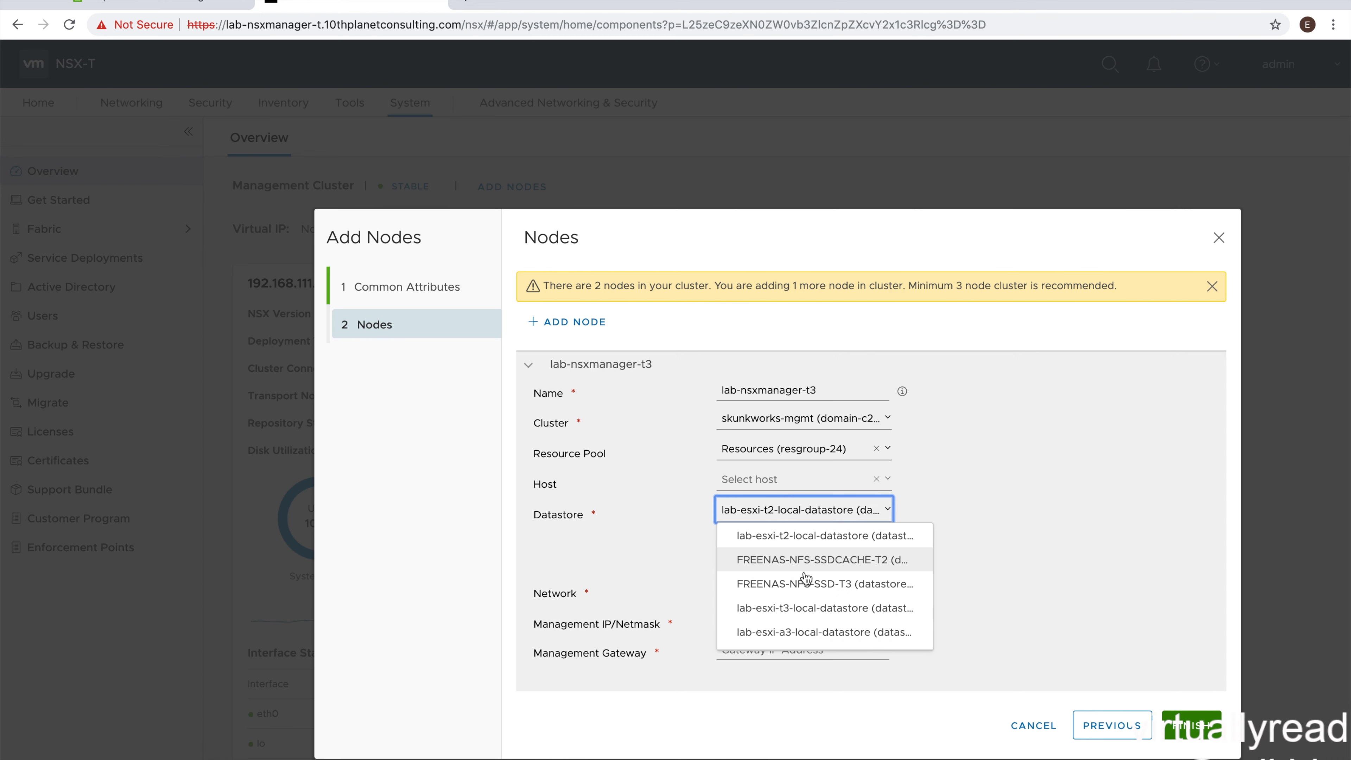
{"action": "left_click", "coordinate": [805, 584]}
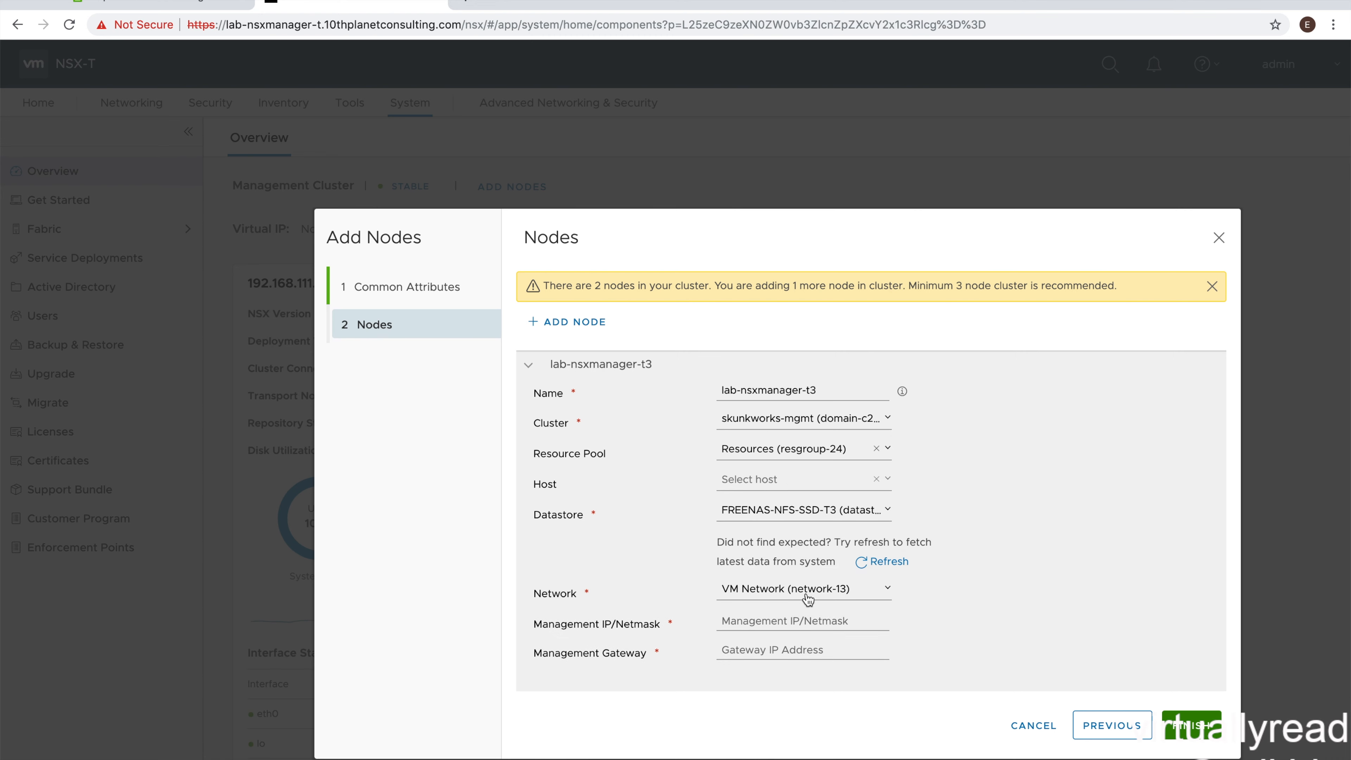
{"action": "left_click", "coordinate": [806, 595]}
{"action": "left_click", "coordinate": [809, 687]}
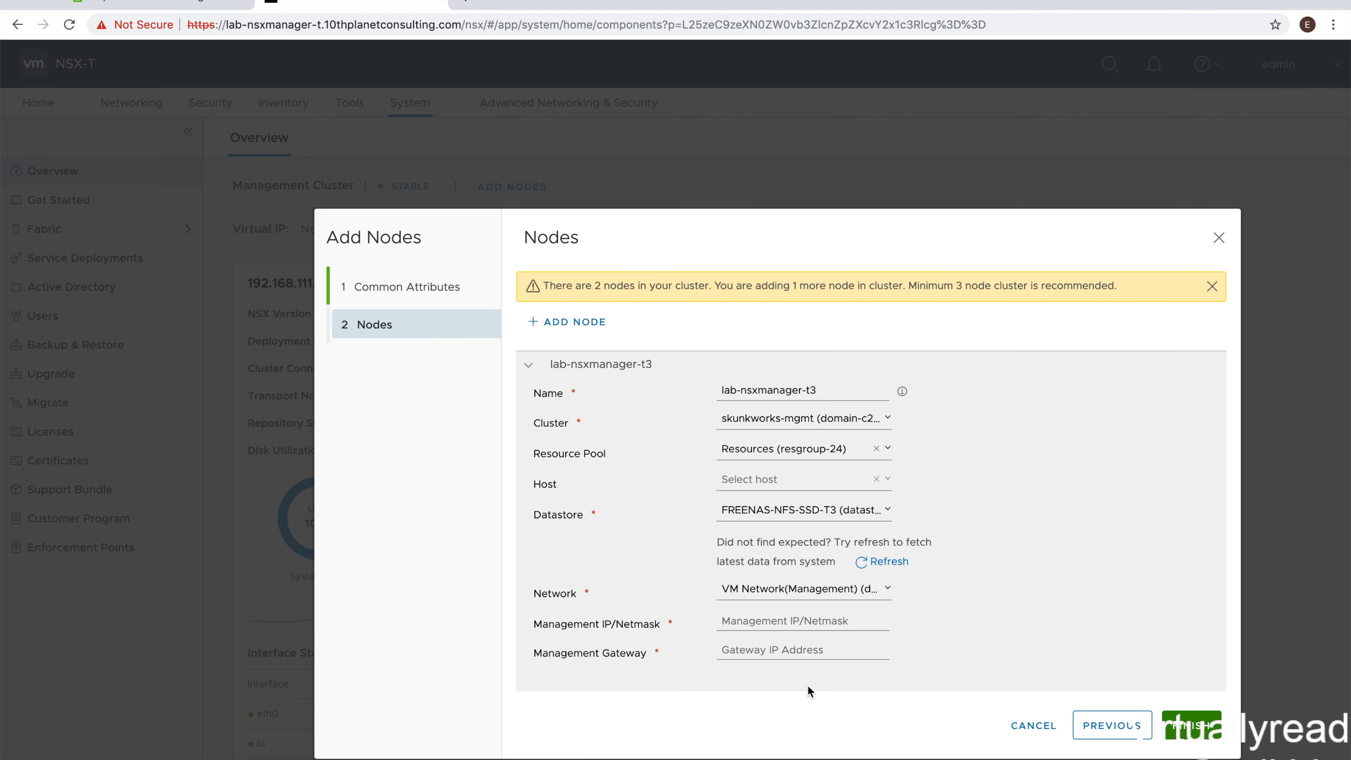
Give it IP 192.168.111.83/24 with gateway 192.168.111.1 and deploy the node
{"action": "left_click", "coordinate": [794, 620]}
{"action": "type", "text": "192"}
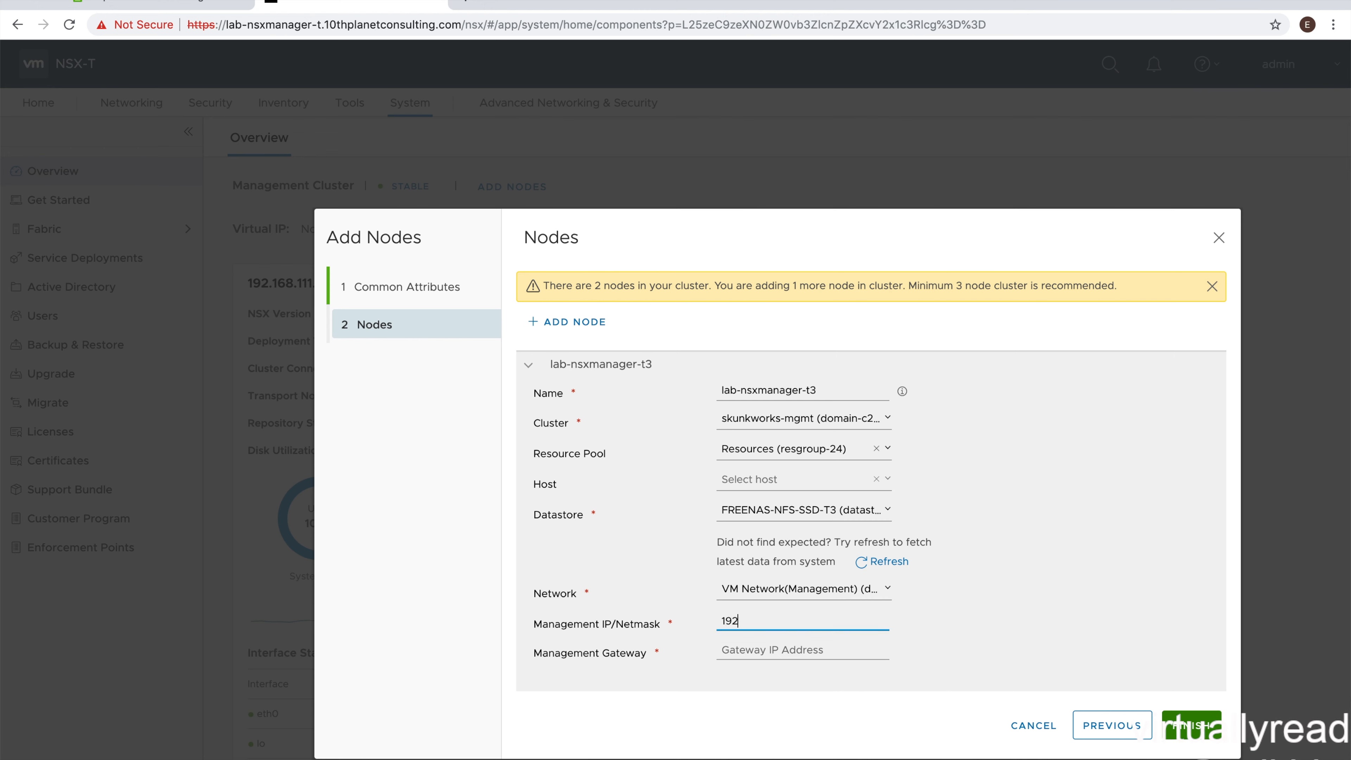
{"action": "type", "text": ".168.111≥"}
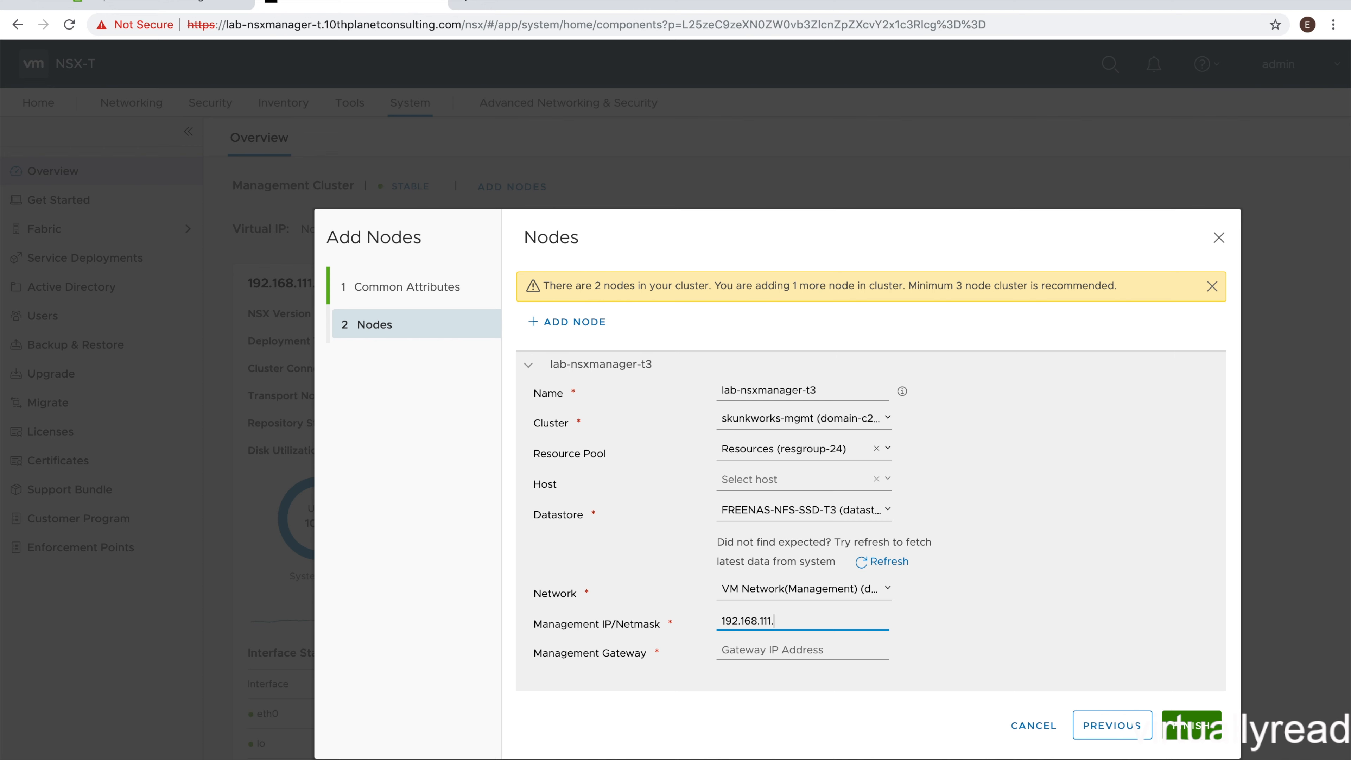
{"action": "type", "text": "83/24"}
{"action": "key", "text": "Tab"}
{"action": "type", "text": "192.168.111.1"}
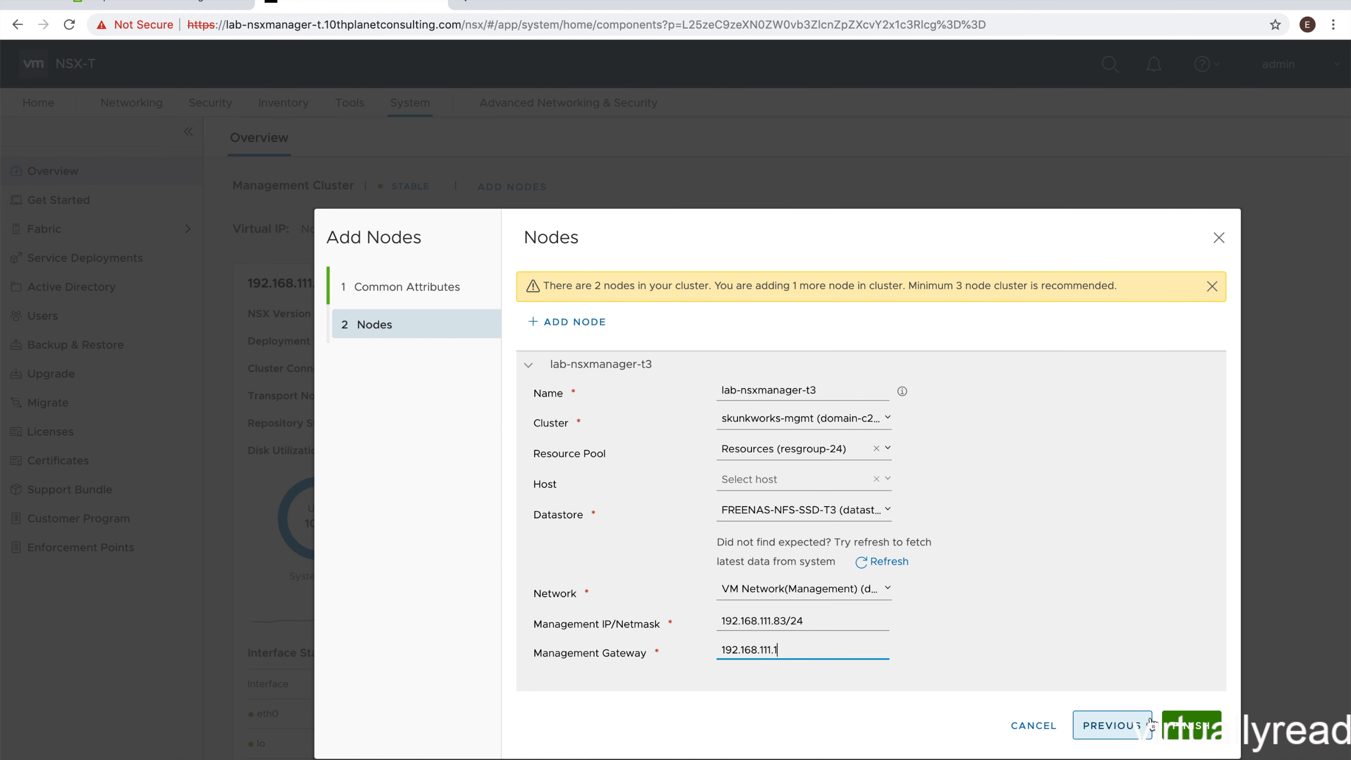
{"action": "left_click", "coordinate": [1187, 730]}
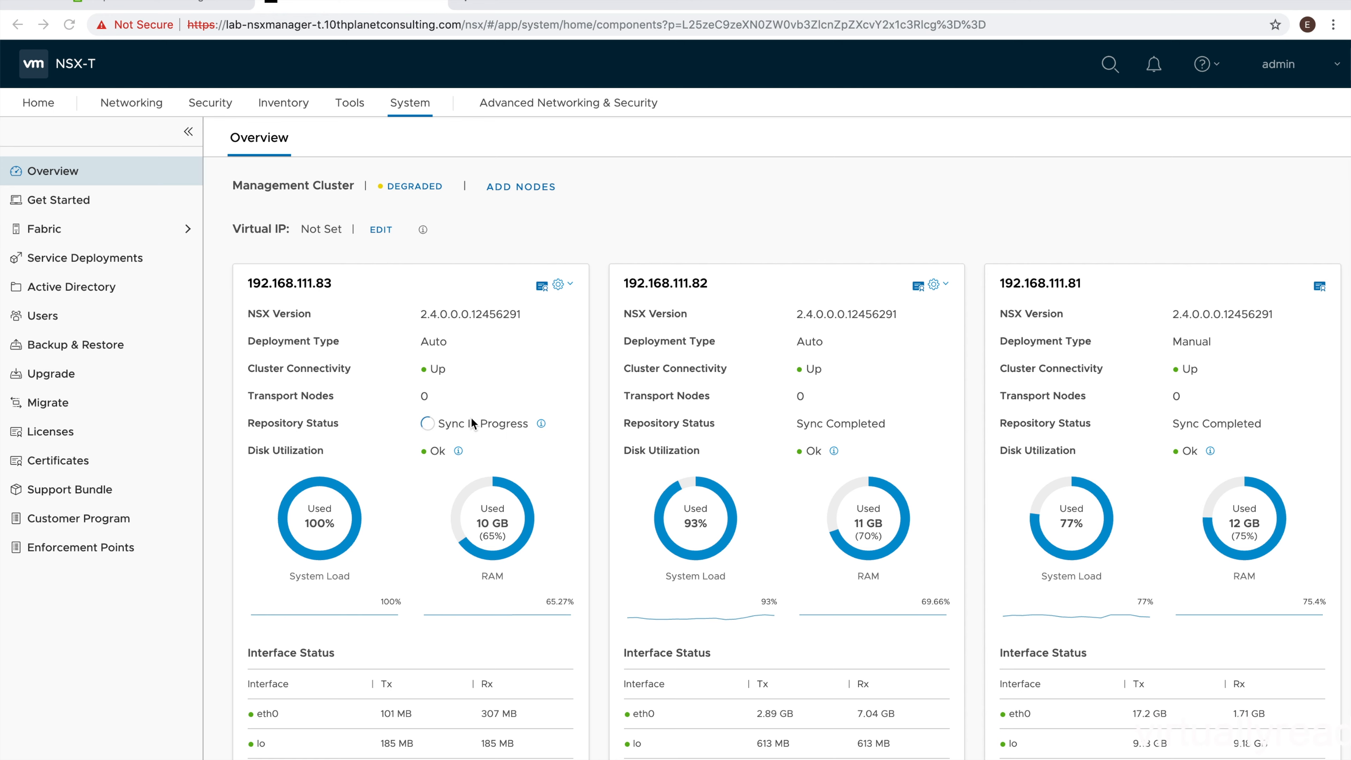
Open the Change Virtual IP dialog for the management cluster
{"action": "left_click", "coordinate": [382, 230]}
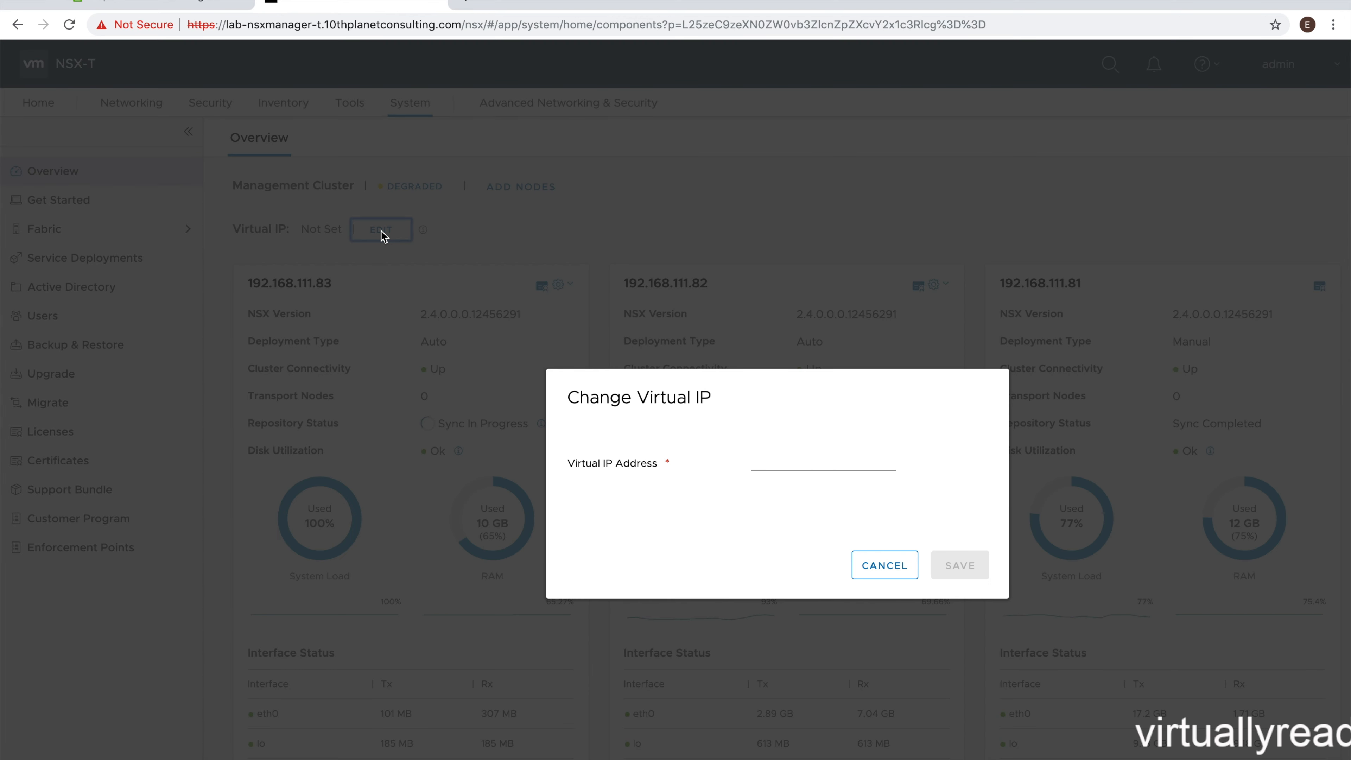
Save 192.168.111.90 as the cluster virtual IP and refresh the interface
{"action": "left_click", "coordinate": [766, 460]}
{"action": "type", "text": "192.1"}
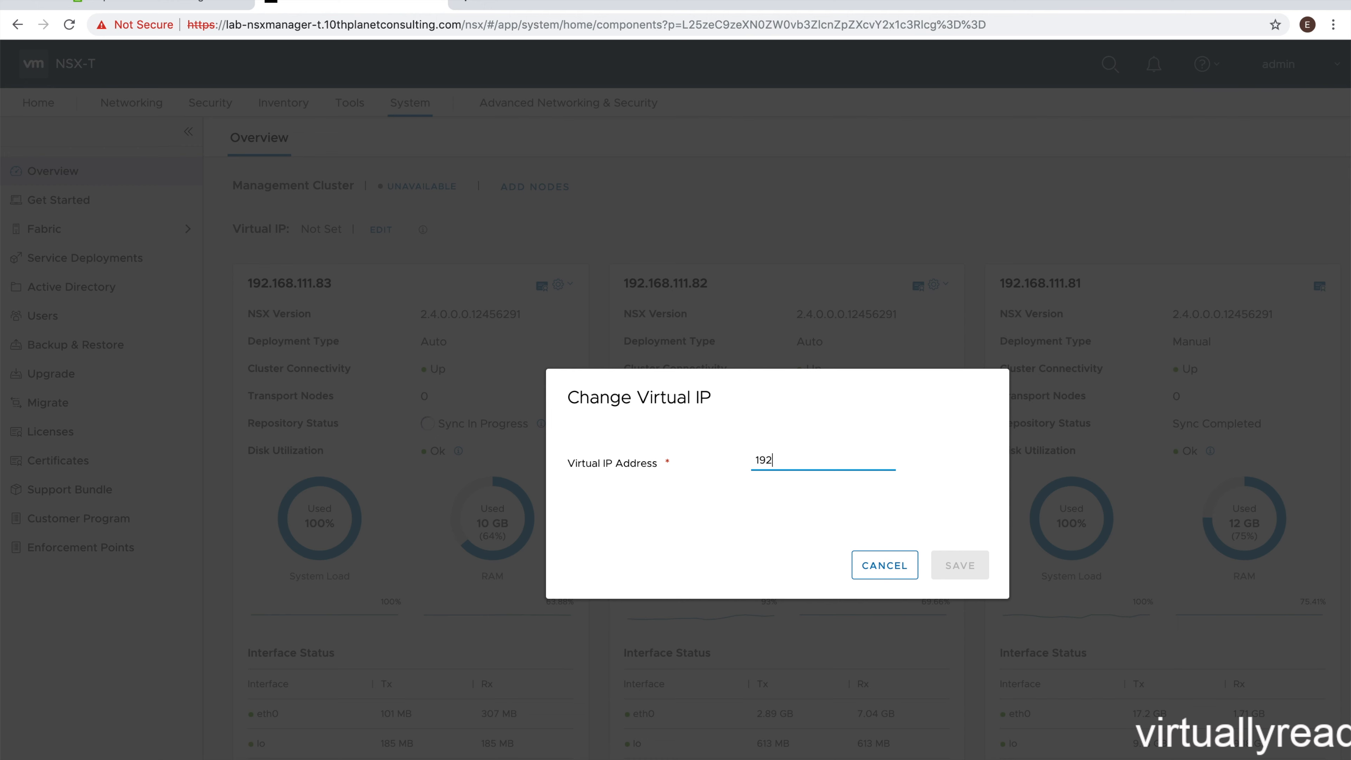
{"action": "type", "text": "68.111.90"}
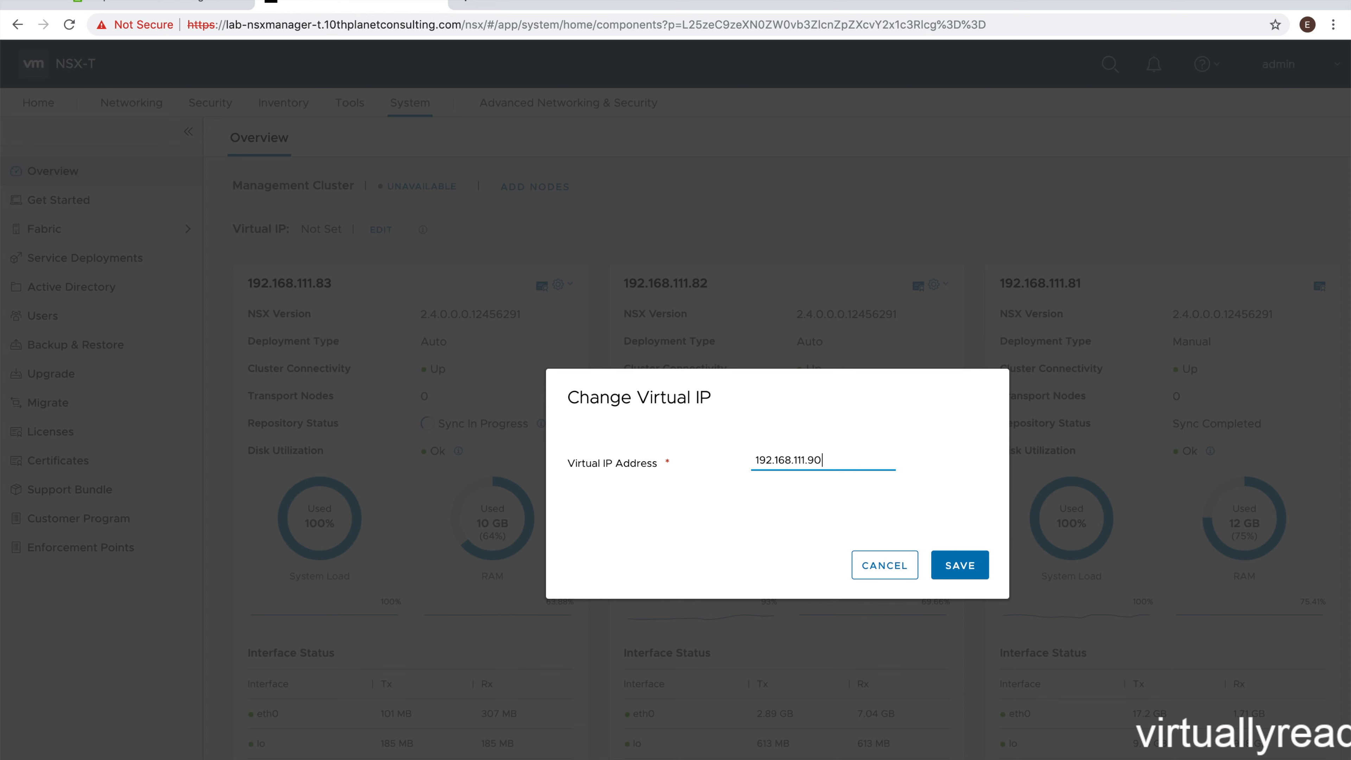
{"action": "left_click", "coordinate": [956, 568]}
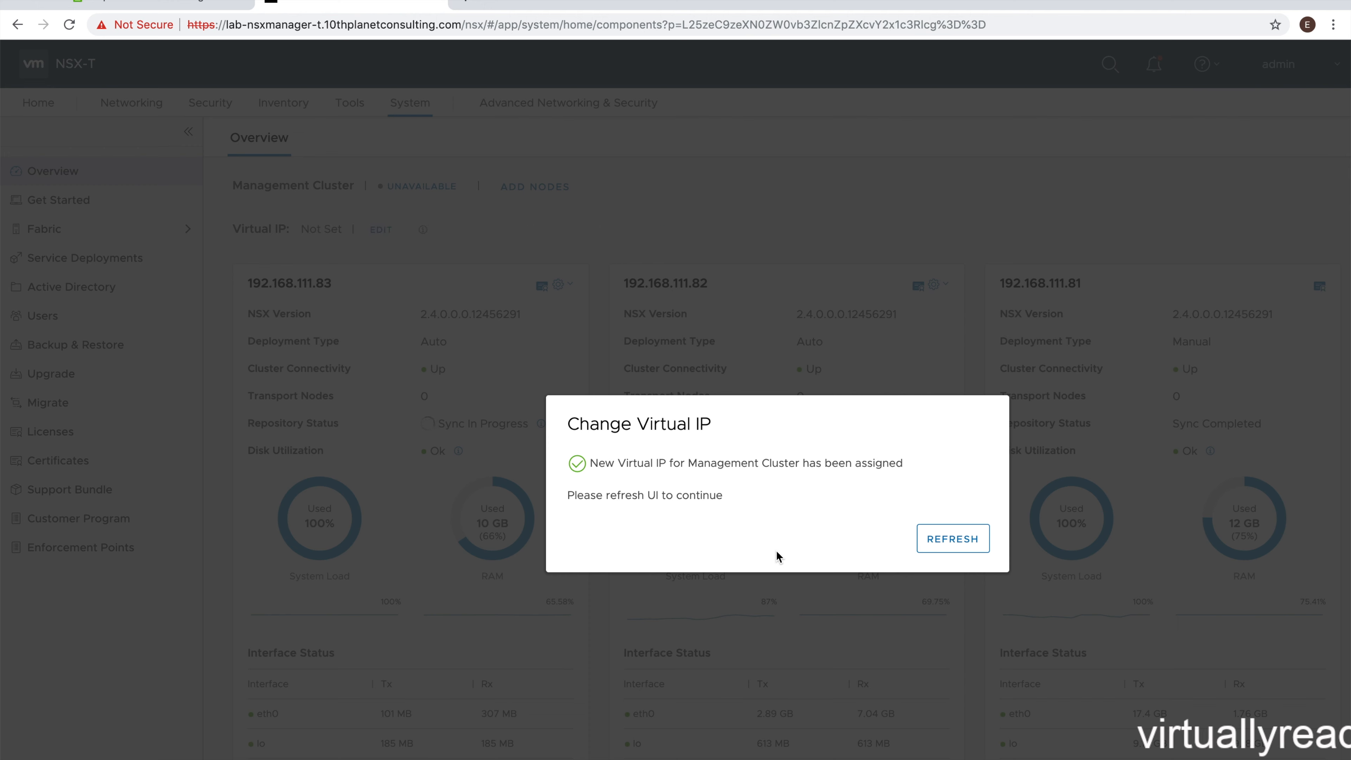
{"action": "left_click", "coordinate": [955, 543]}
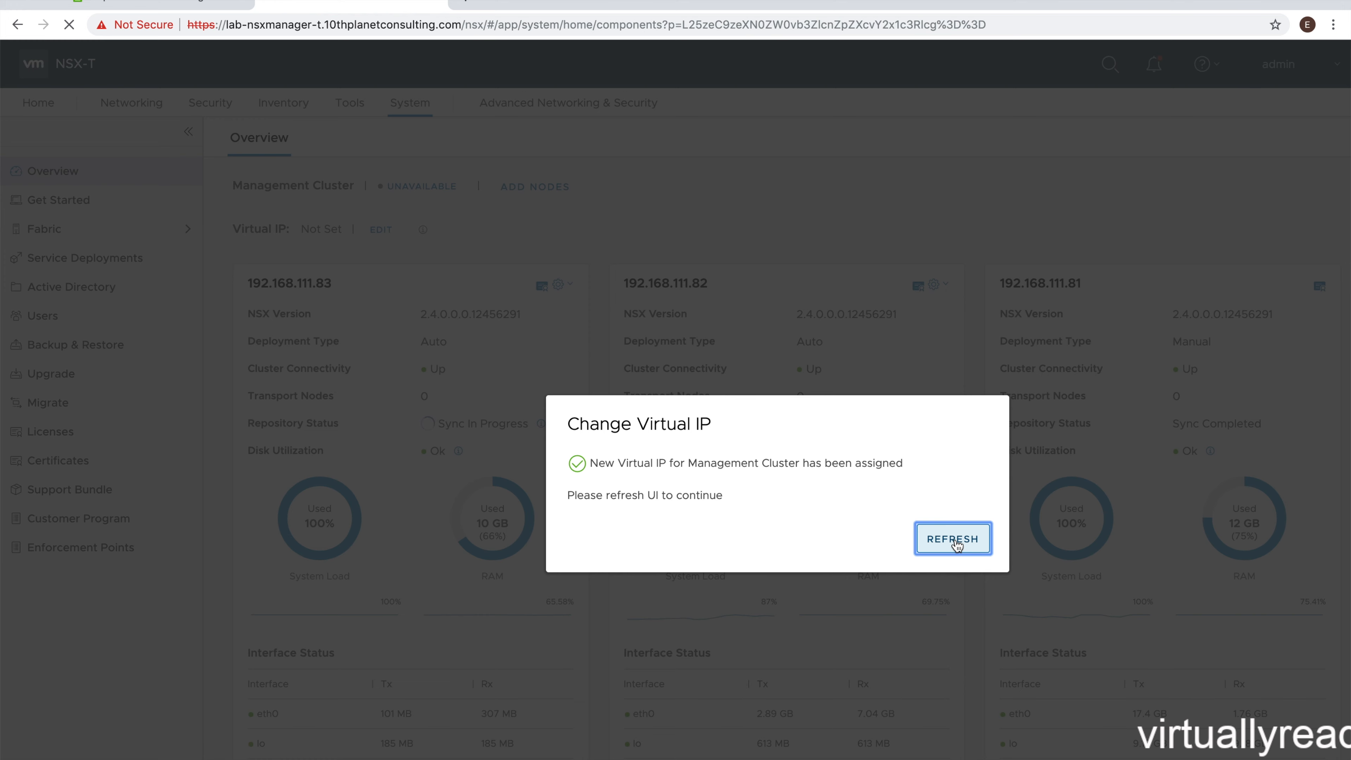